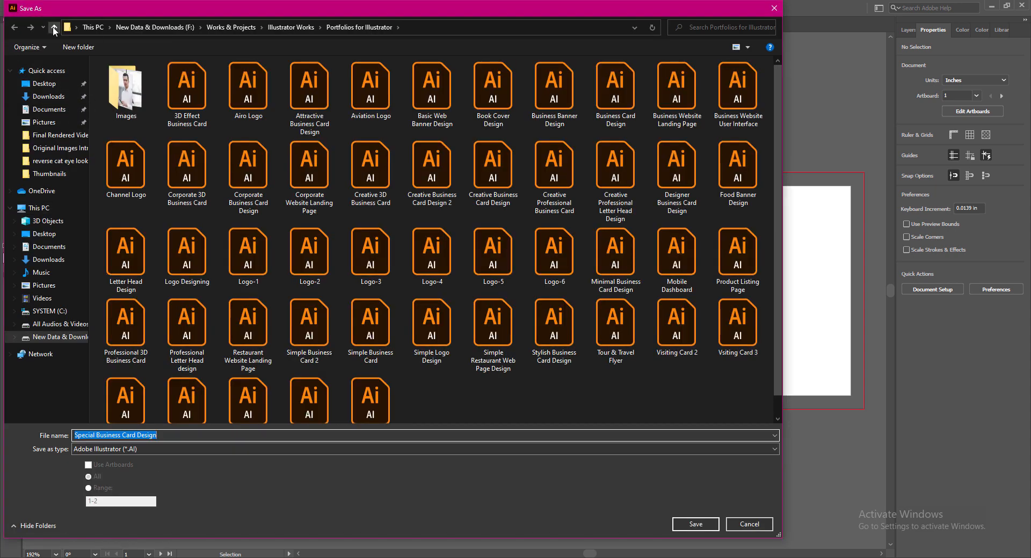
Save the card as Special Business Card Design.ai in Portfolios for Illustrator, then set stroke to None.
left_click(53, 28)
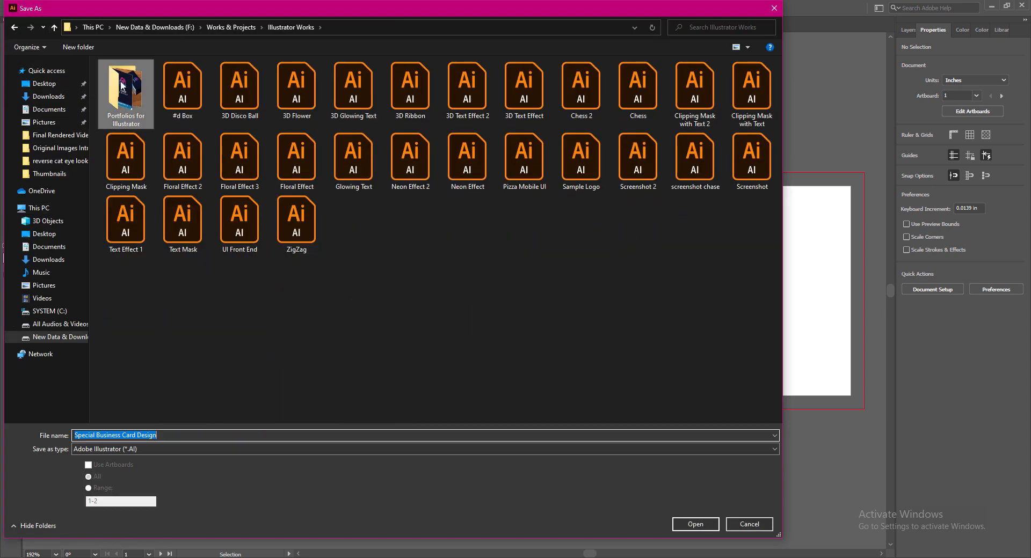
double_click(125, 88)
left_click(701, 525)
left_click(580, 436)
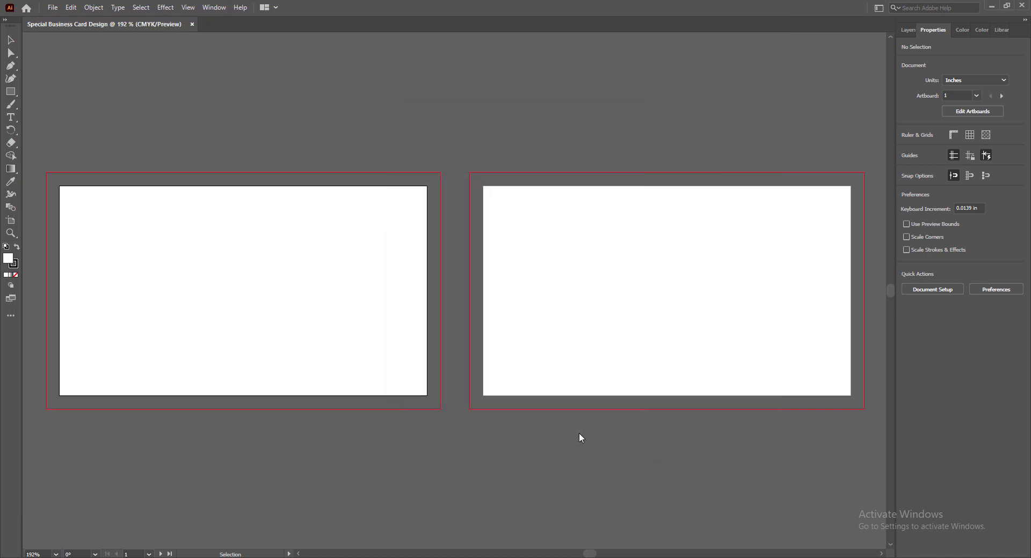
left_click(299, 554)
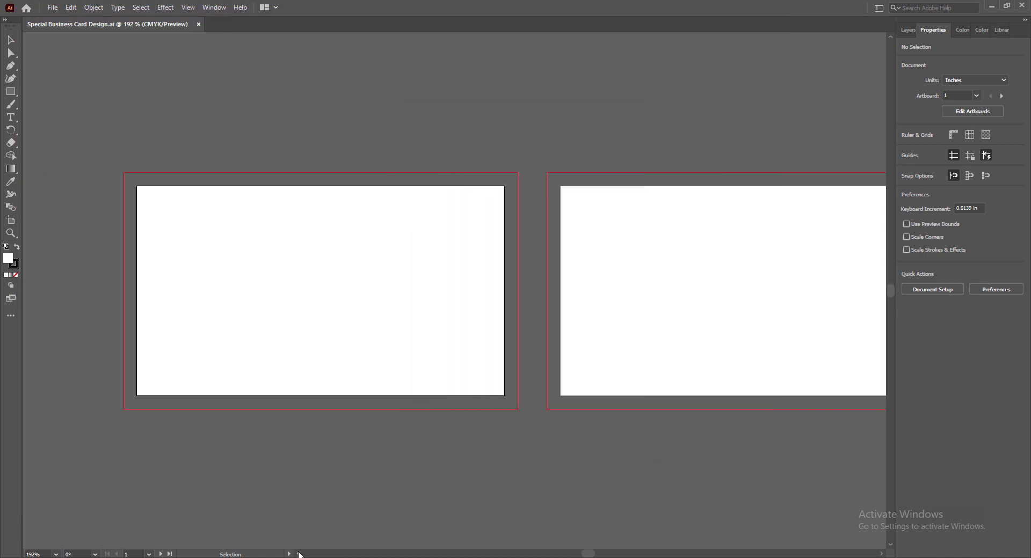
left_click(16, 274)
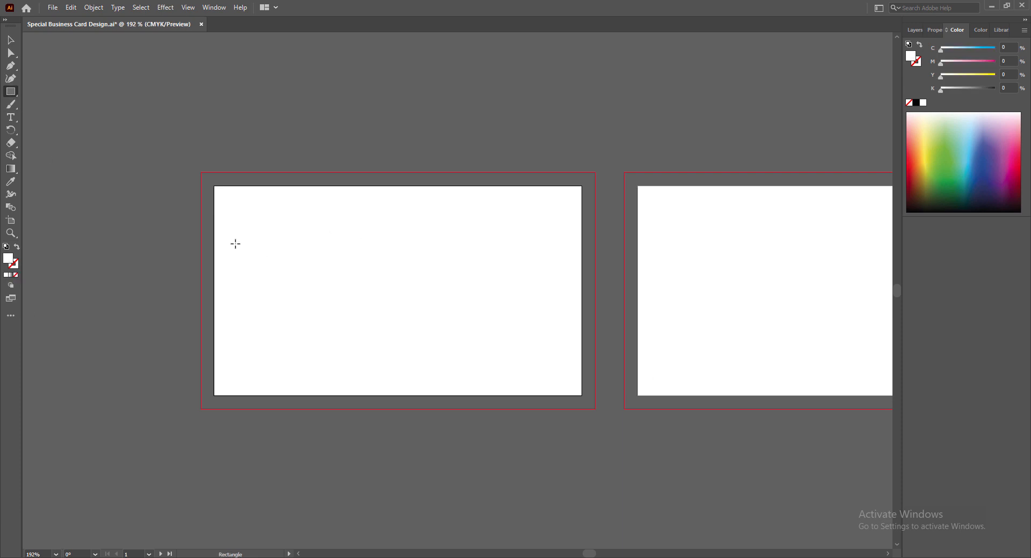
Draw a 3.25 × 1.75 in rectangle on the front card and convert it into guides.
left_click_drag(201, 173, 594, 409)
left_click(10, 40)
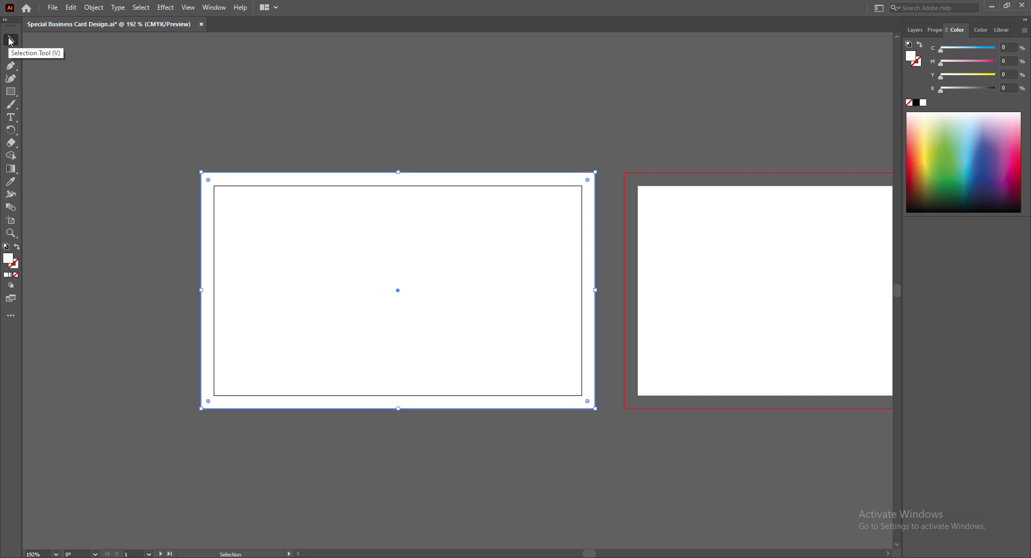
left_click(934, 31)
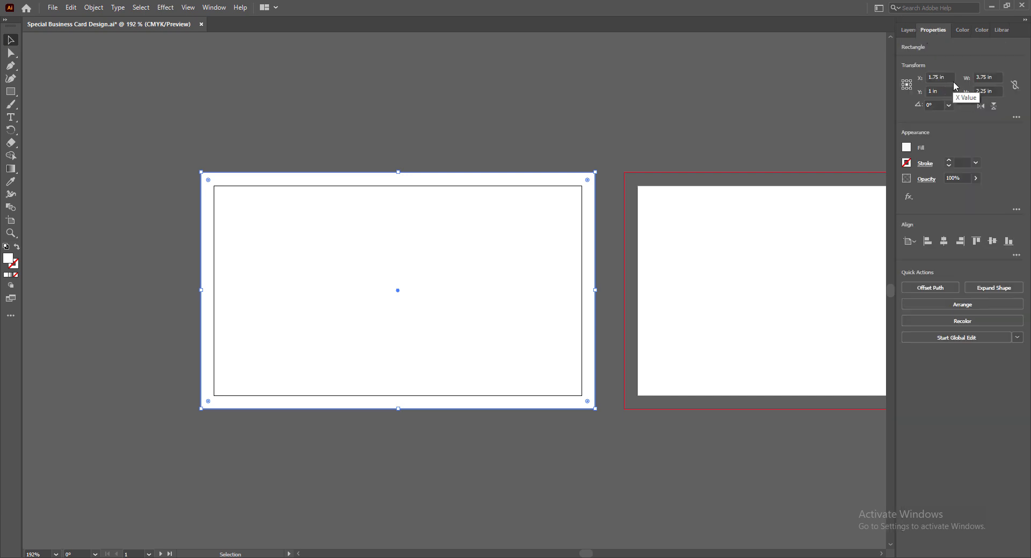
left_click(987, 78)
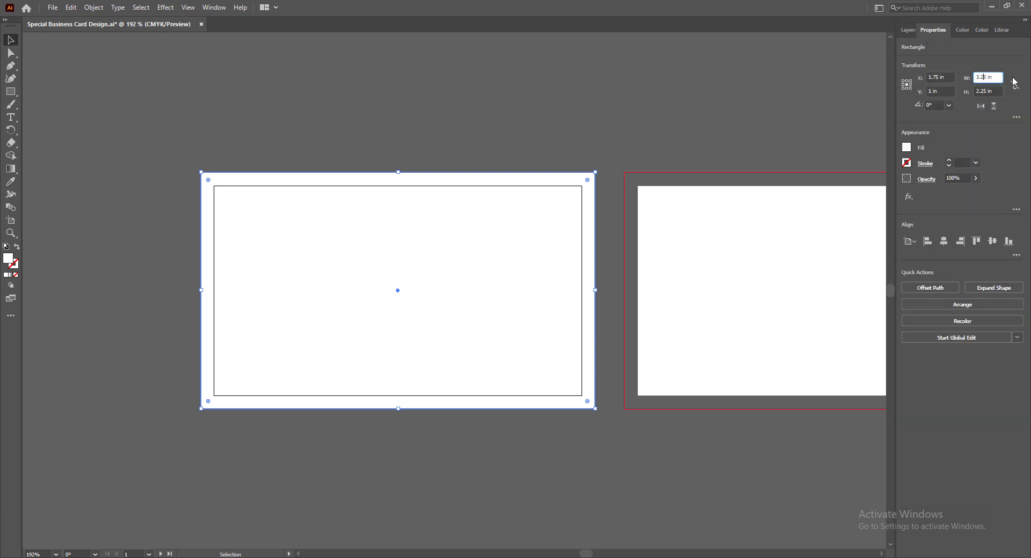
left_click(986, 92)
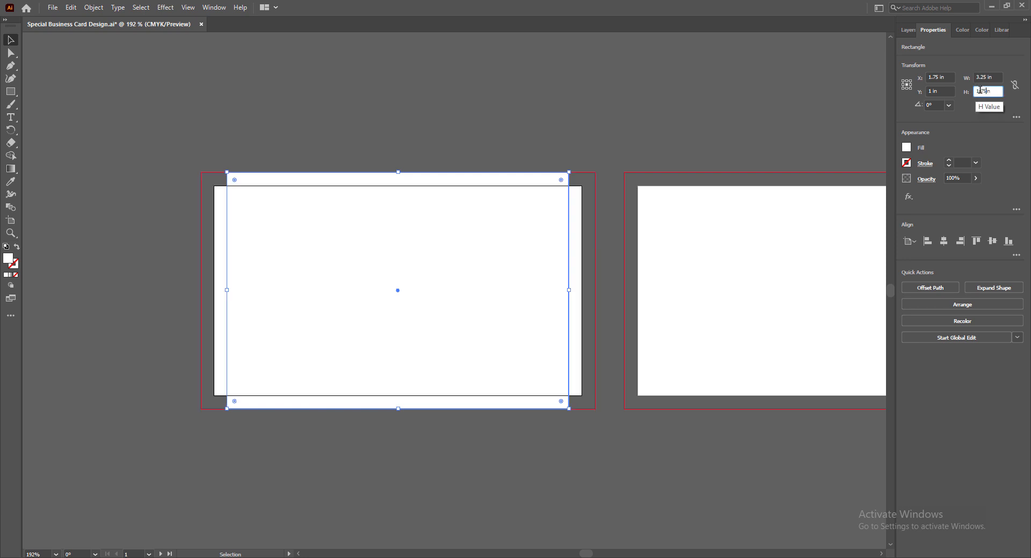
type("1.75in")
key("Return")
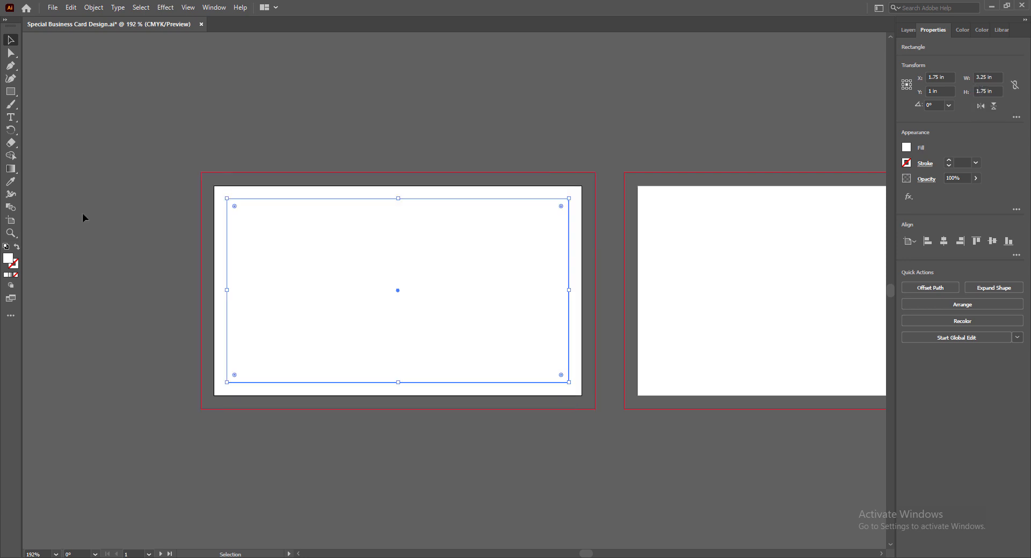
right_click(277, 197)
left_click(311, 371)
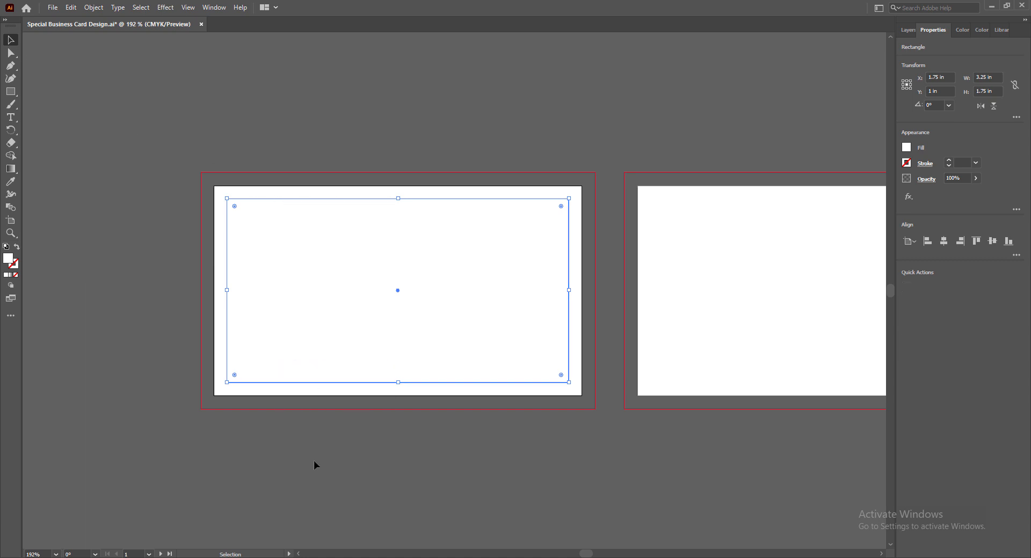
Copy the margin guides onto the second artboard.
left_click_drag(588, 554, 592, 554)
left_click(250, 198)
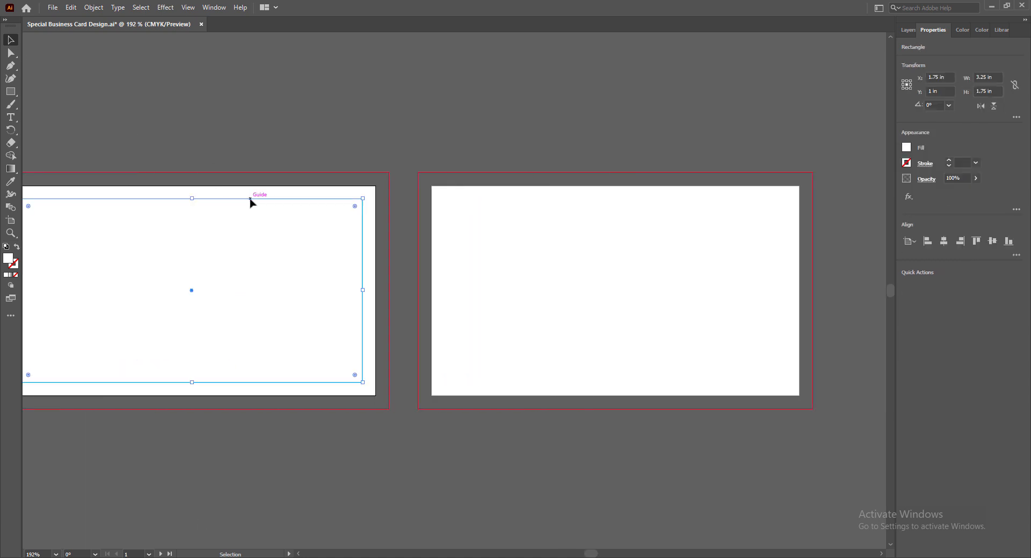
left_click_drag(250, 202, 674, 200)
left_click(505, 444)
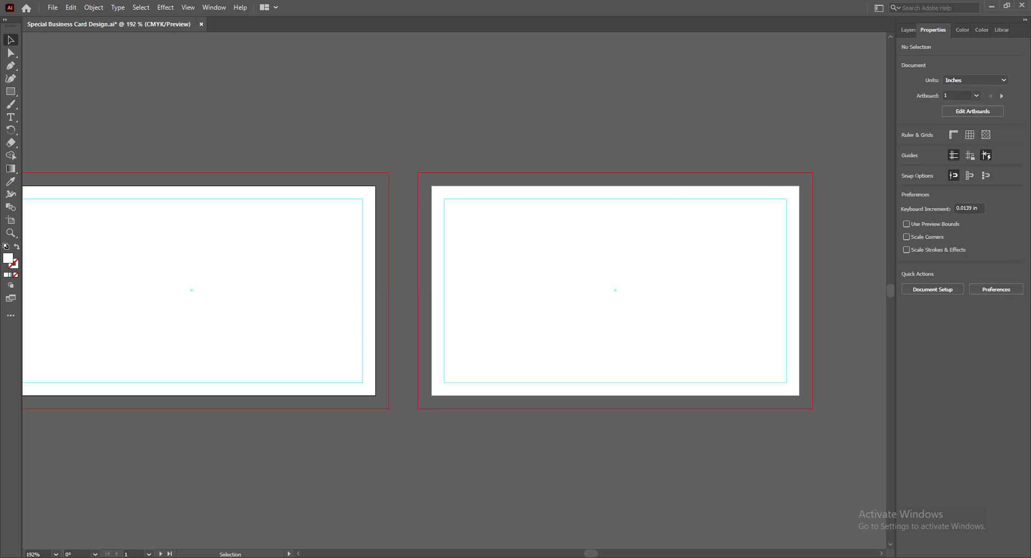
left_click_drag(595, 555, 589, 555)
Draw a white 3.75 × 2.25 in background rectangle over the front card's bleed and save.
key("m")
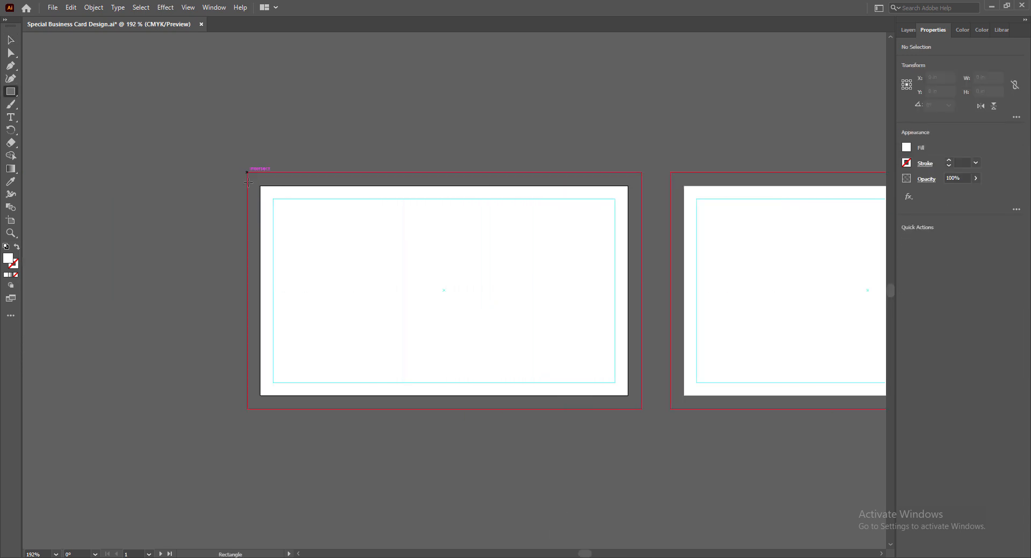
left_click_drag(247, 173, 641, 409)
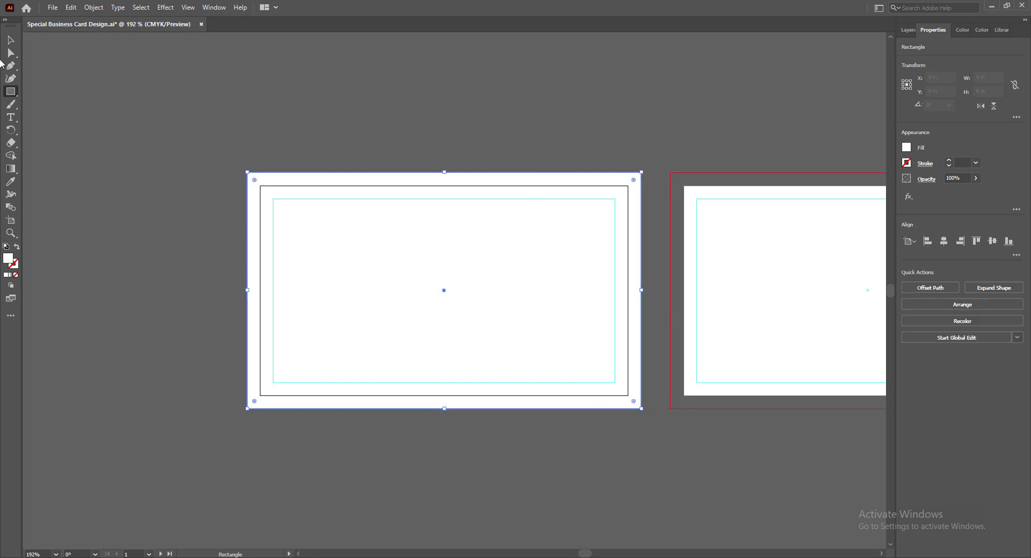
left_click(11, 41)
key("ctrl+s")
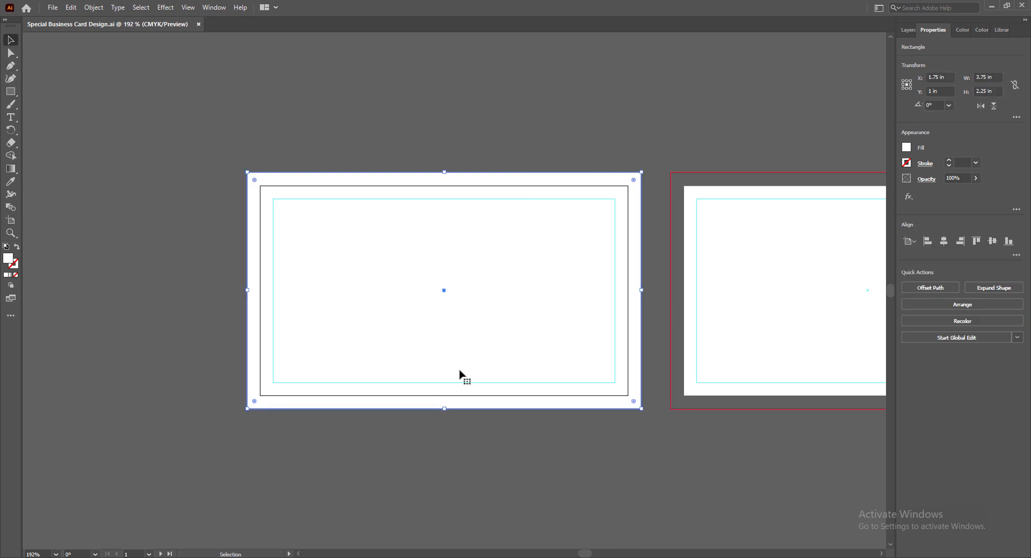
scroll(460, 376, "up", 3)
scroll(543, 360, "down", 2)
scroll(543, 360, "up", 2)
scroll(543, 358, "up", 2)
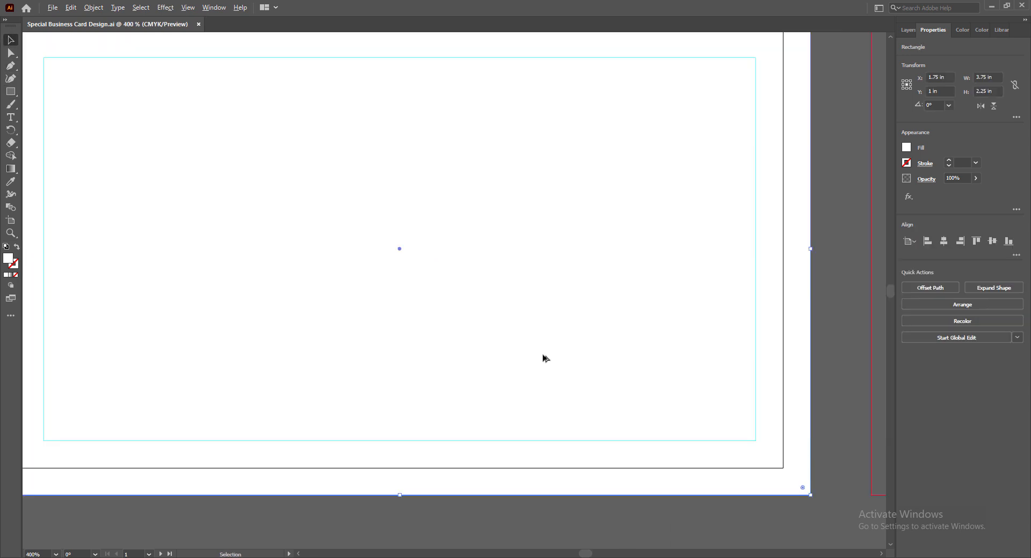
scroll(543, 358, "down", 1)
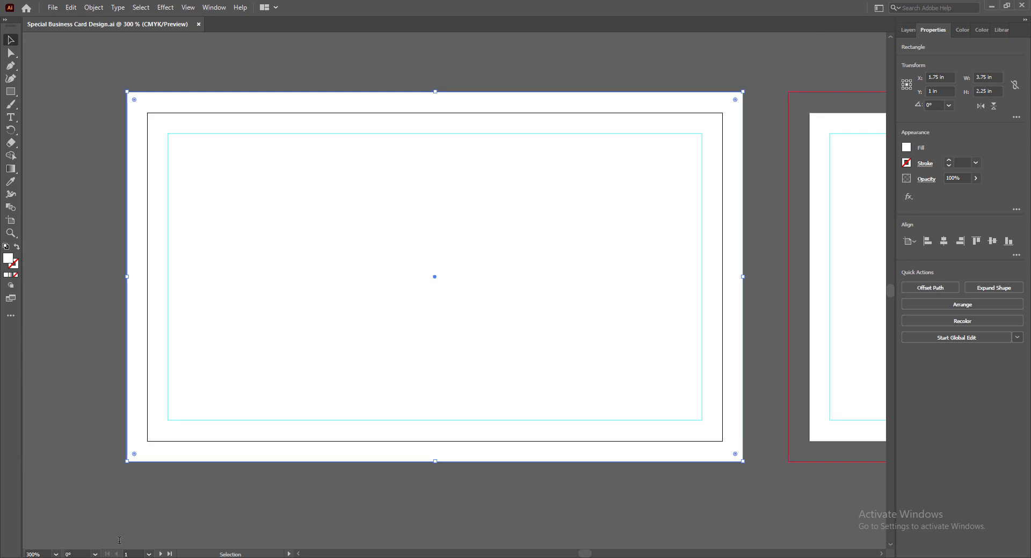
left_click(240, 524)
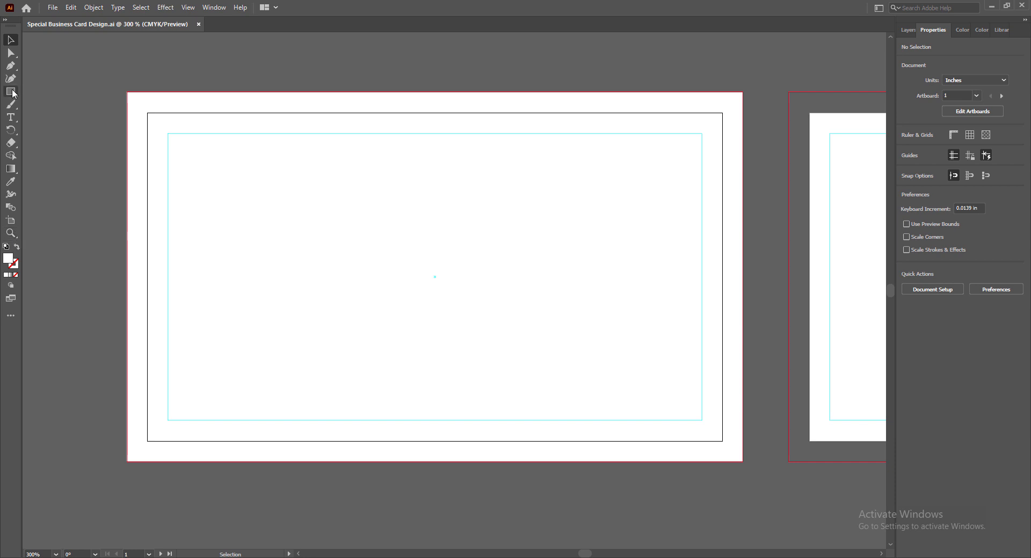
Draw a rectangle on the front card and fill it with a very dark red.
left_click_drag(11, 91, 54, 92)
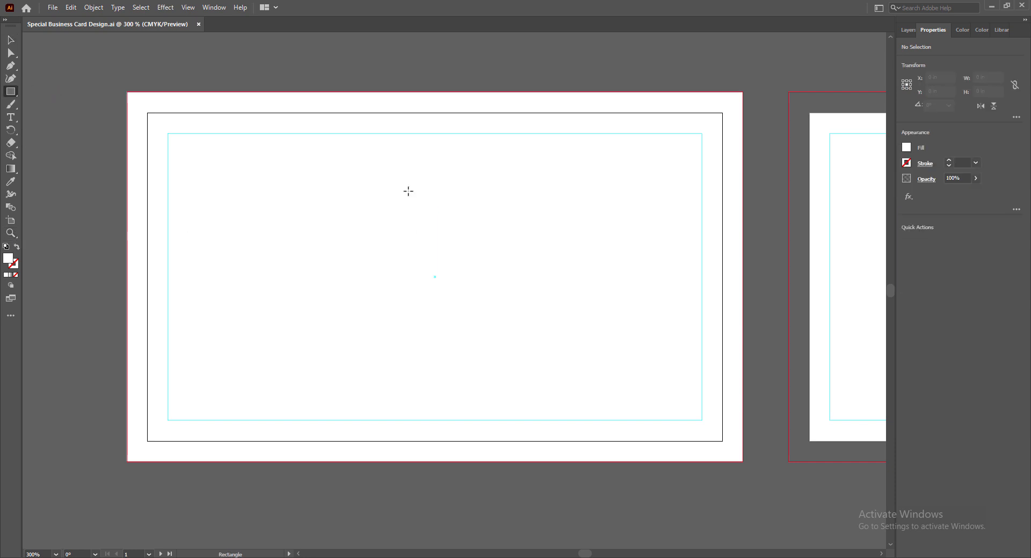
left_click_drag(408, 191, 653, 324)
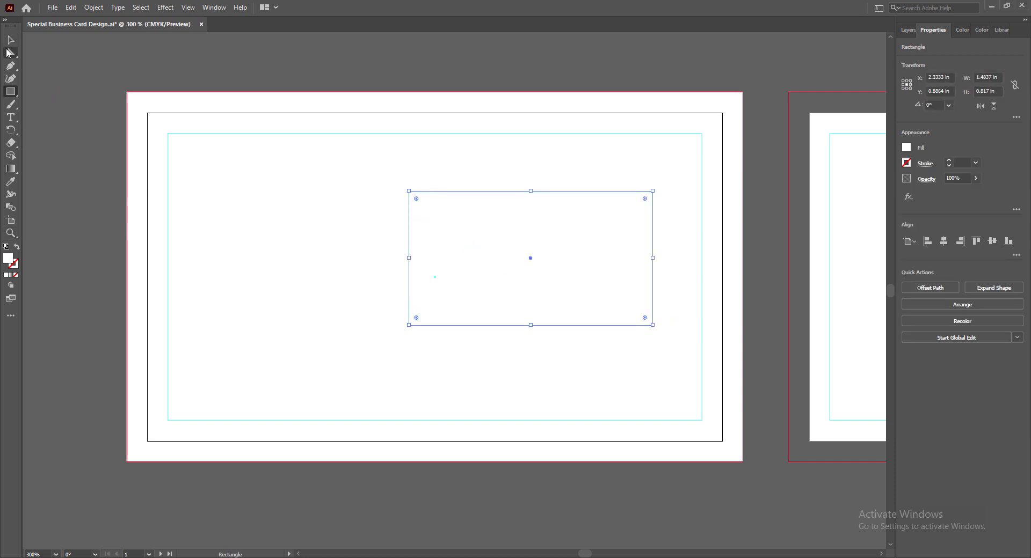
double_click(8, 258)
left_click(668, 162)
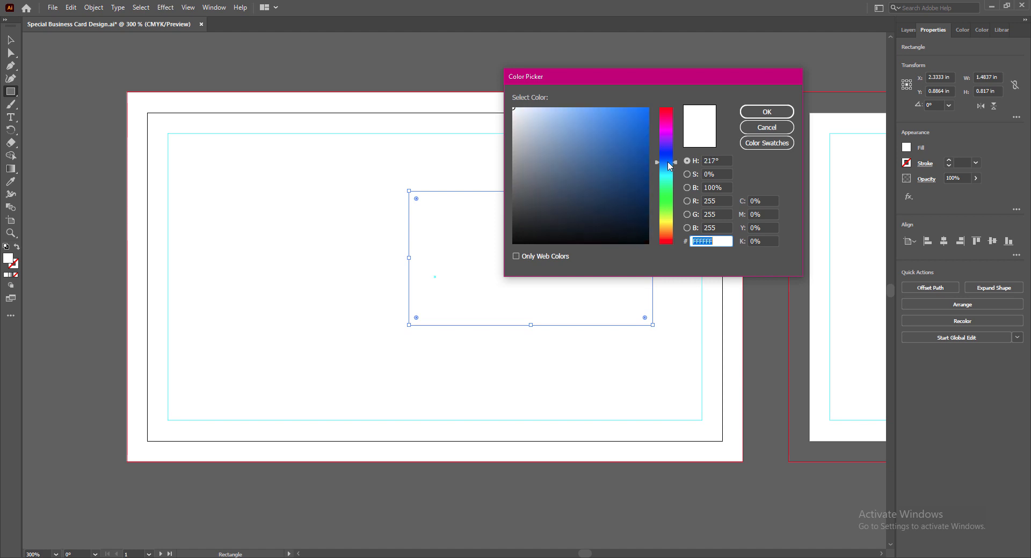
left_click(668, 113)
left_click(647, 224)
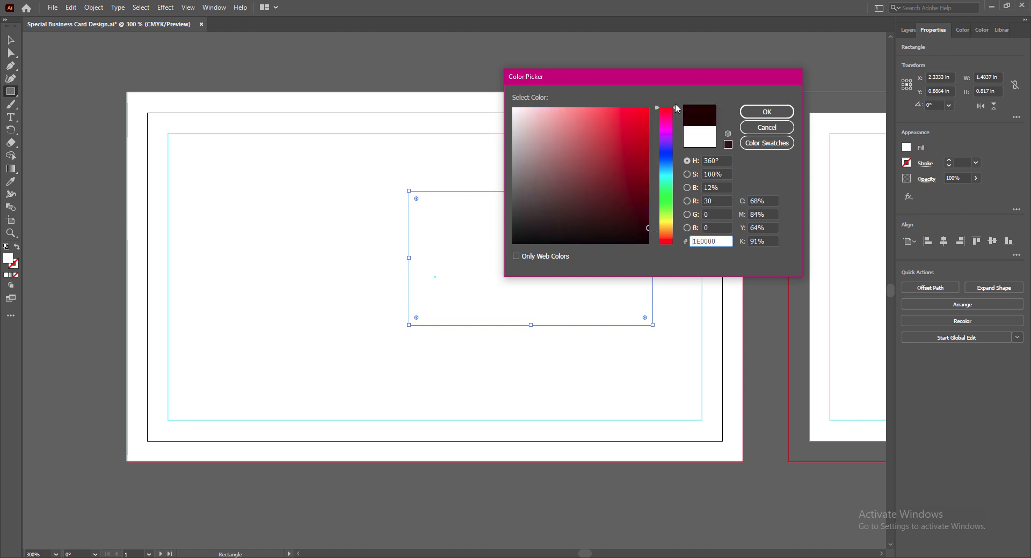
left_click(751, 111)
Move the dark rectangle to the card's right edge and stretch it taller to bleed off.
left_click(11, 40)
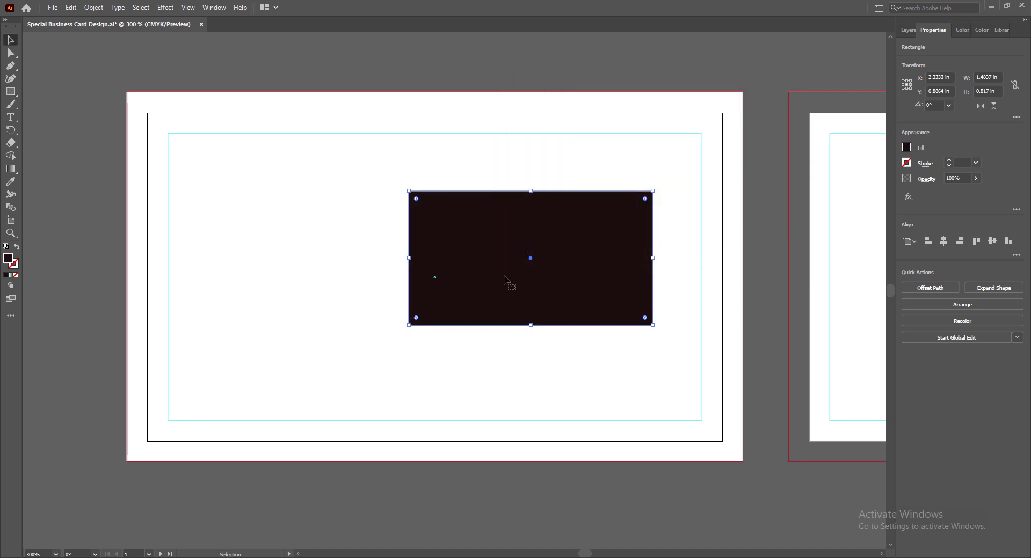
left_click_drag(505, 278, 591, 296)
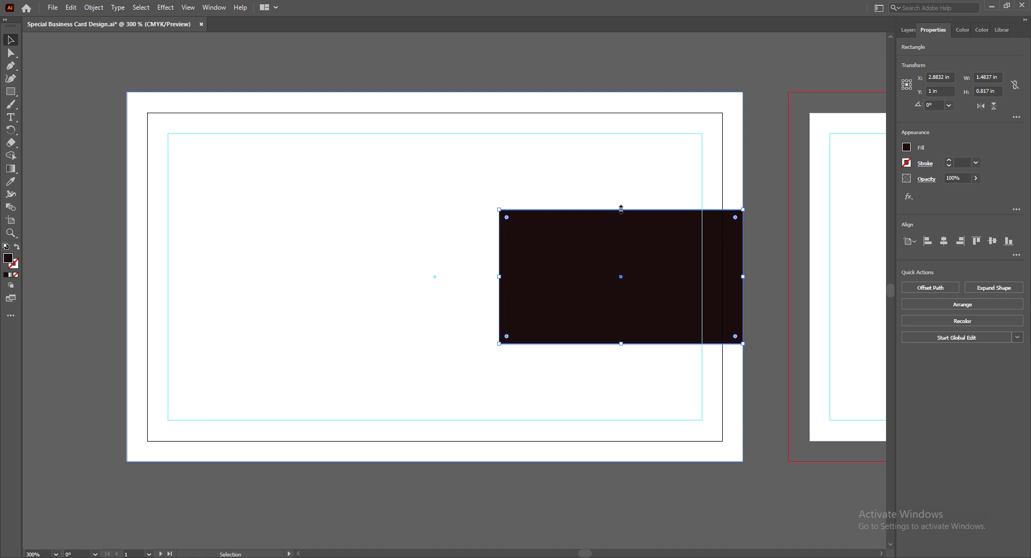
left_click_drag(621, 209, 620, 178)
left_click_drag(621, 345, 621, 375)
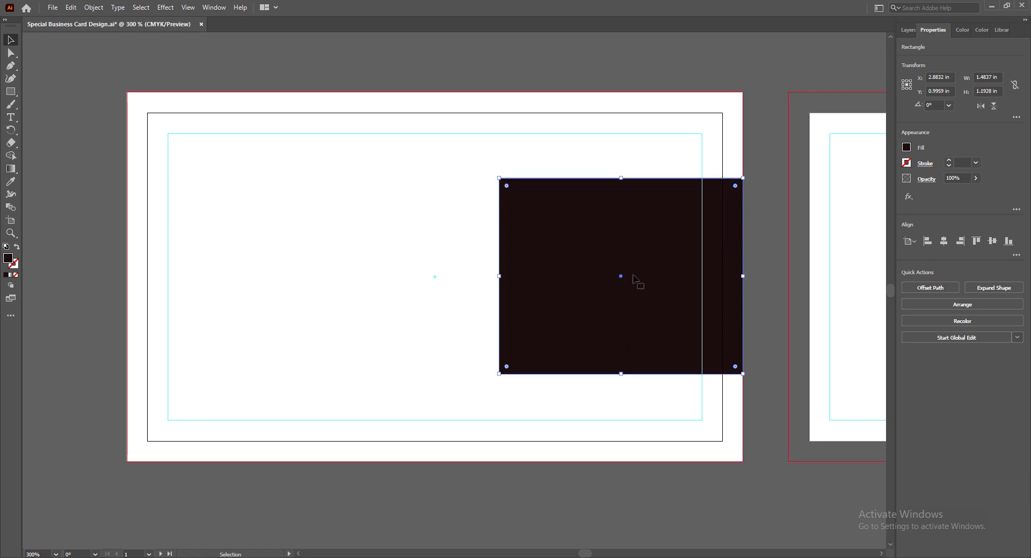
left_click_drag(638, 261, 638, 262)
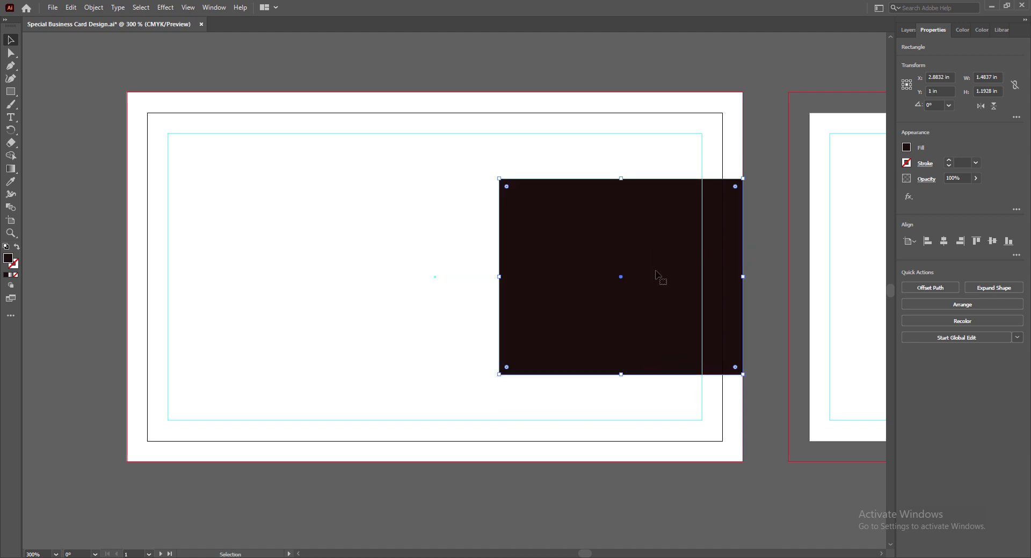
Duplicate the dark rectangle to its left and narrow the copy into a thin vertical bar.
left_click_drag(654, 261, 409, 246, "alt")
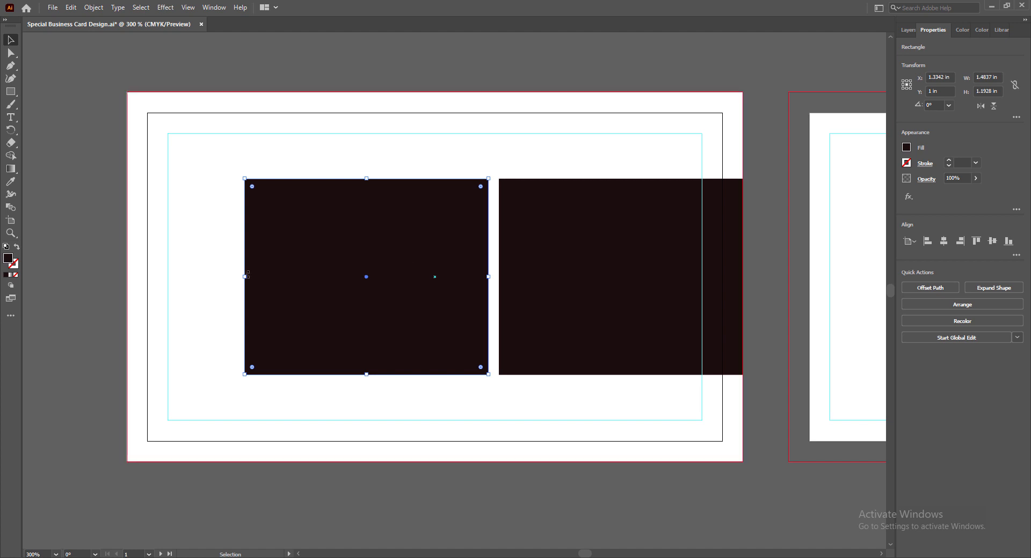
left_click_drag(245, 276, 489, 250)
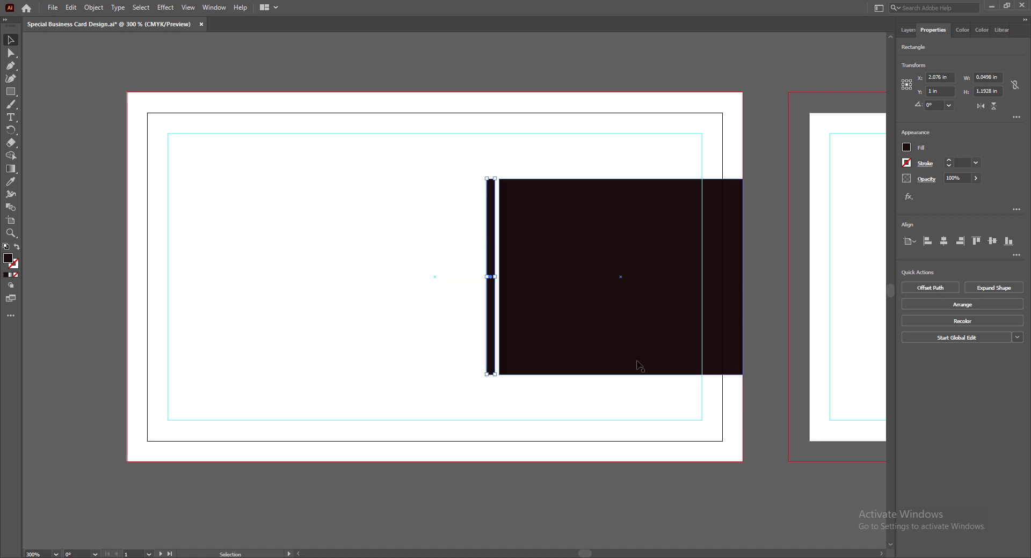
left_click(622, 412)
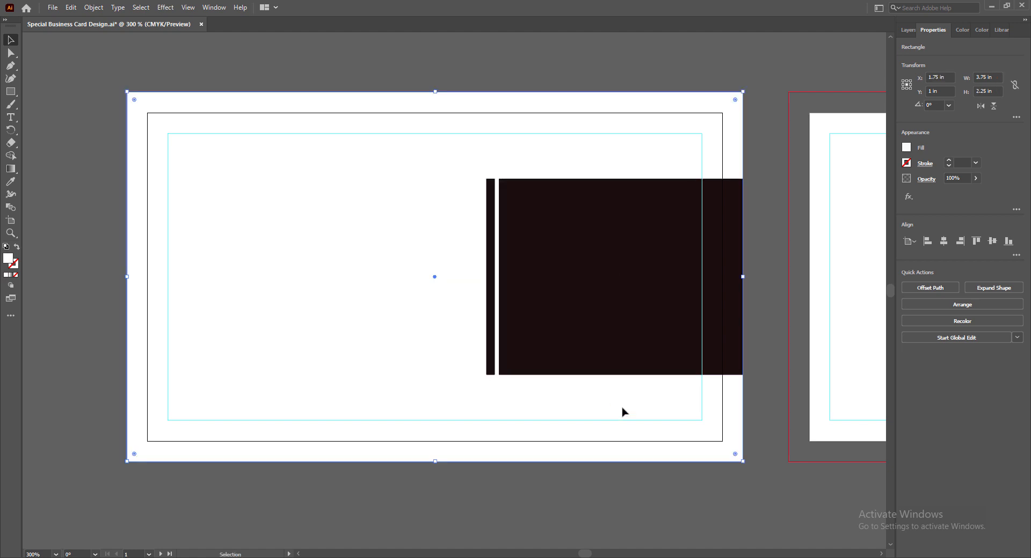
Duplicate the dark block and bar, resize the copy to leave a lower white stripe, and save.
left_click(614, 337)
left_click(490, 334, "shift")
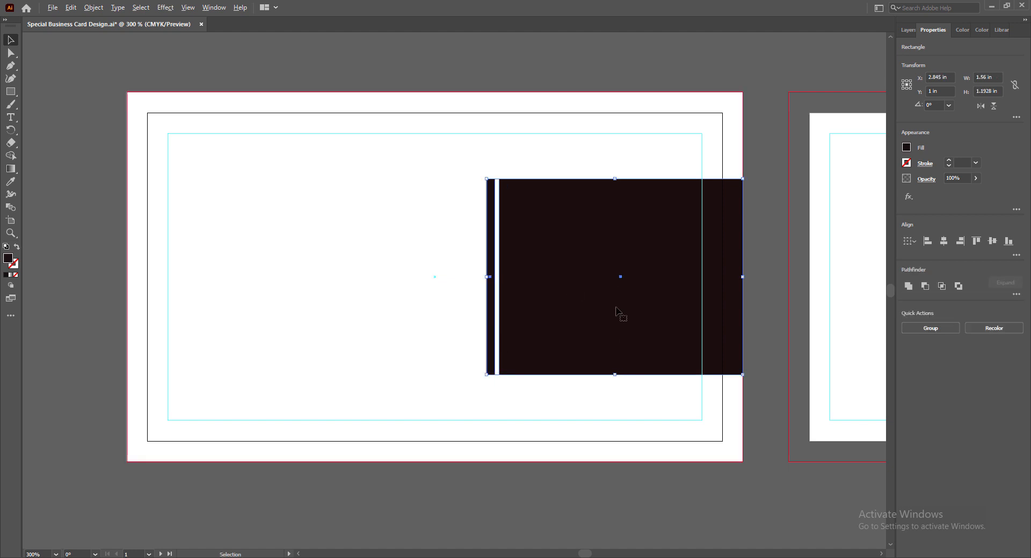
left_click_drag(615, 306, 558, 115)
scroll(776, 237, "up", 3)
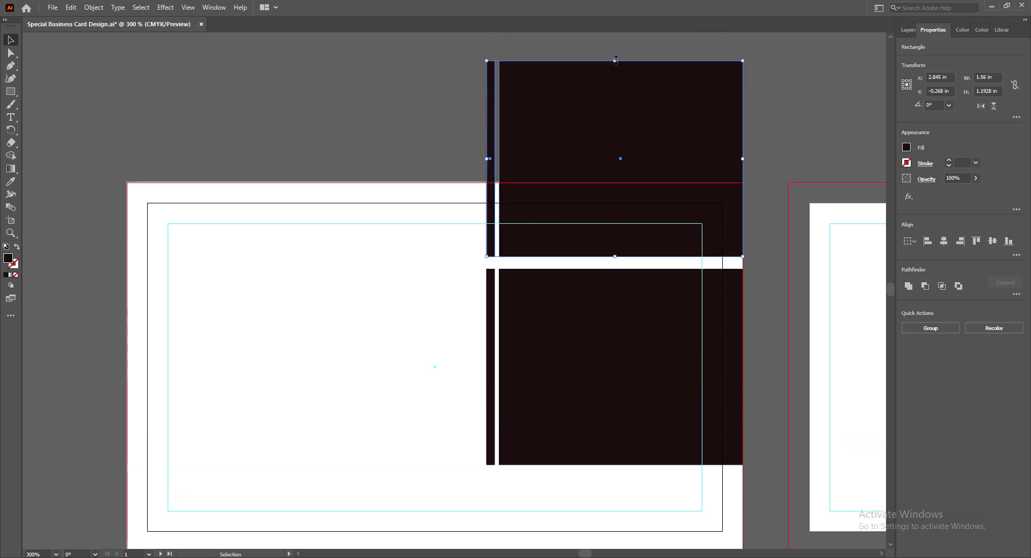
left_click_drag(616, 60, 620, 182)
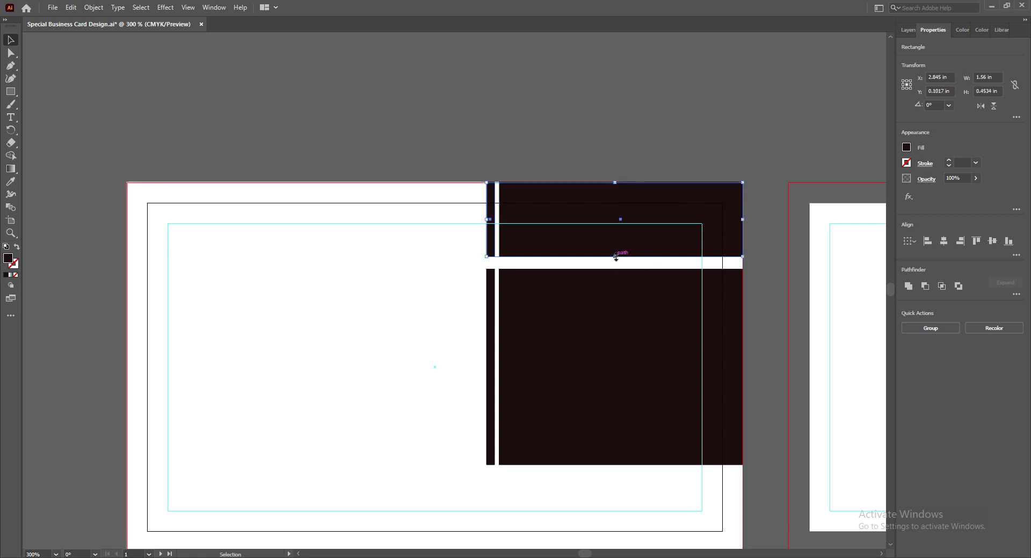
left_click_drag(616, 257, 625, 516)
mouse_move(538, 505)
left_mouse_down()
mouse_move(532, 496)
mouse_move(532, 511)
mouse_move(545, 513)
left_mouse_up()
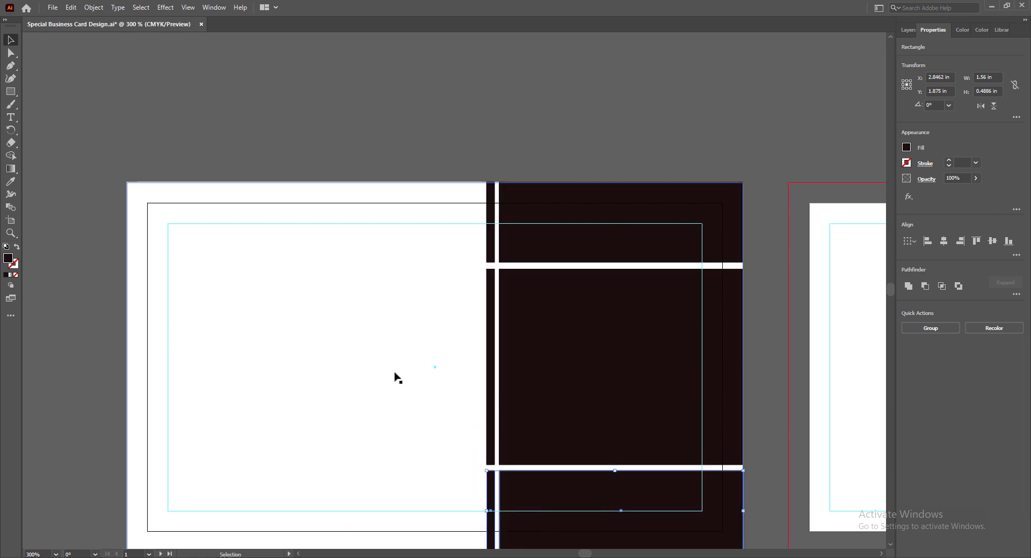
scroll(378, 330, "down", 3)
left_click(389, 321)
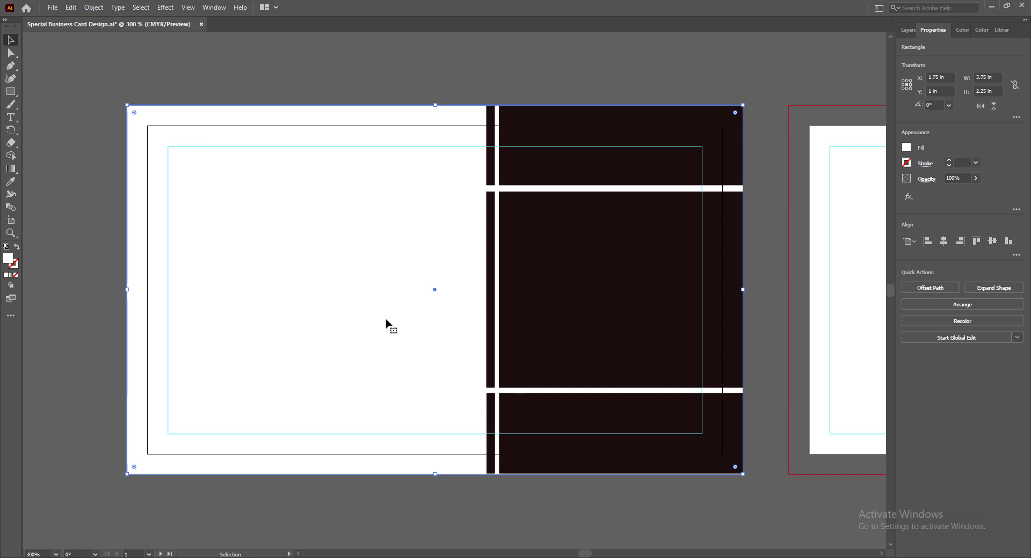
key("ctrl+s")
Draw a four-sided 0.9821 in polygon on the white left half, filled near-black #020000.
left_click(771, 430)
left_click(11, 91)
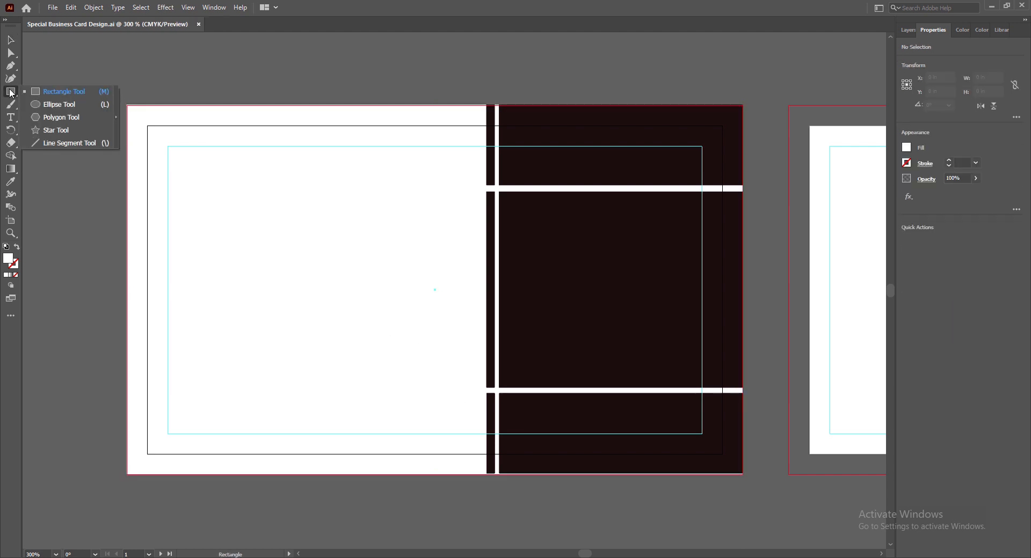
left_click(59, 117)
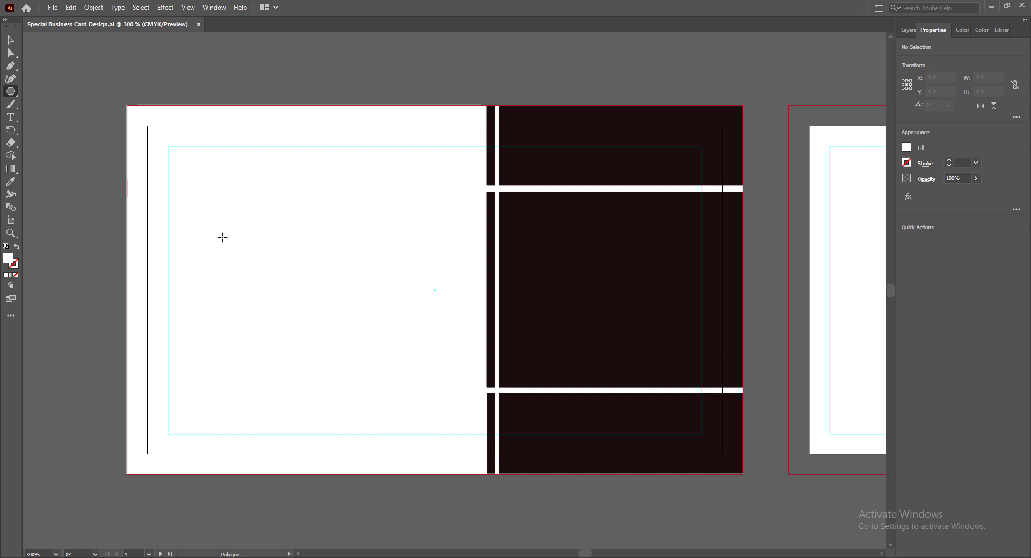
left_click(284, 238)
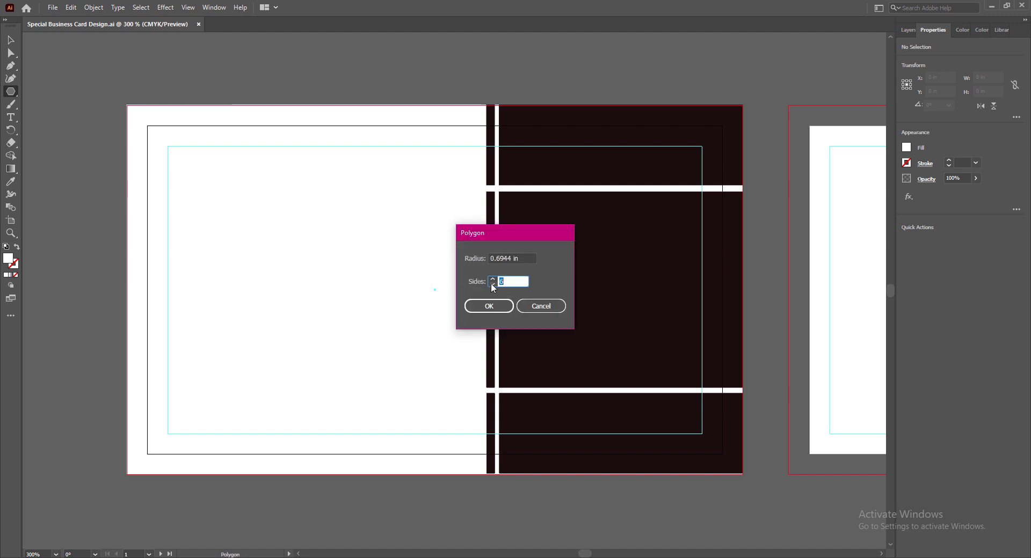
left_click(486, 305)
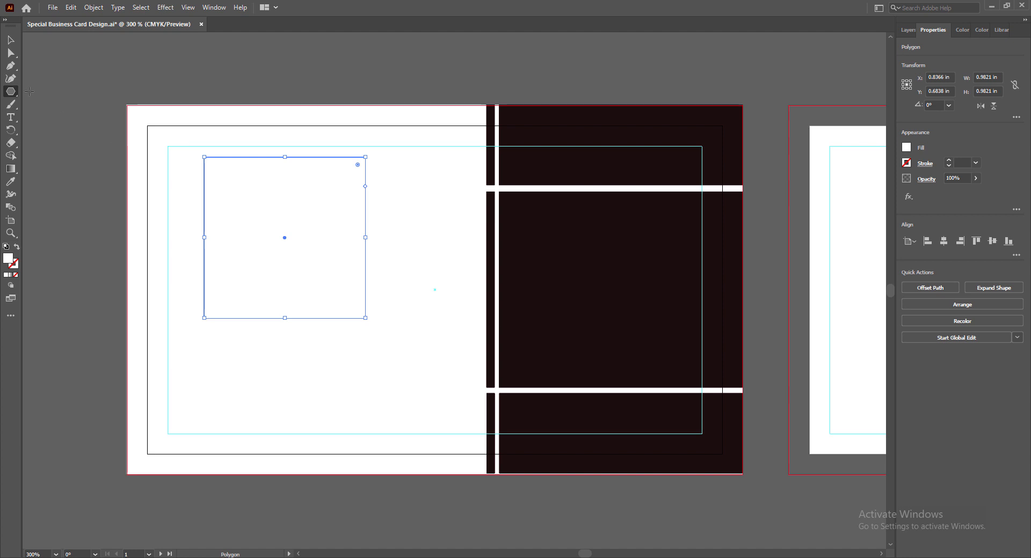
double_click(8, 258)
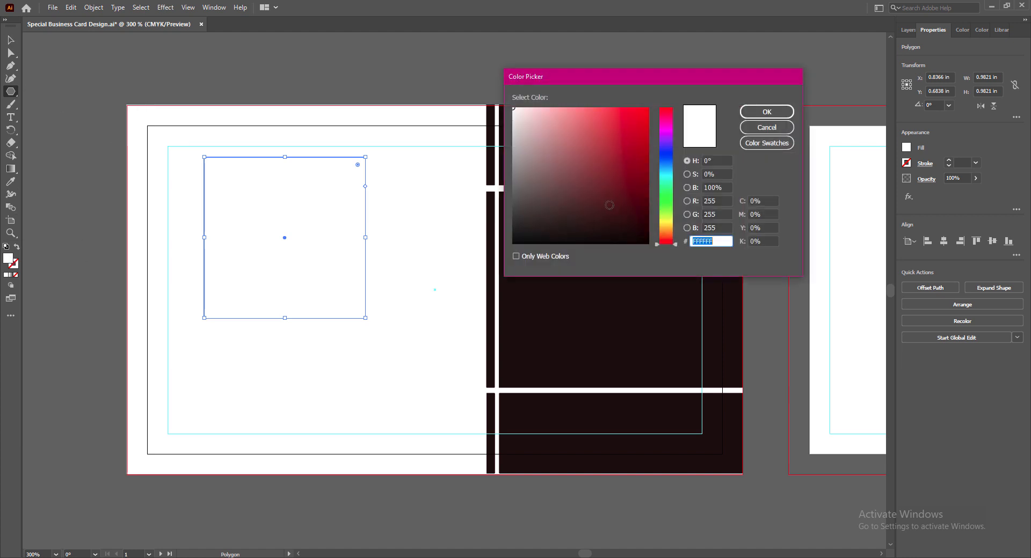
left_click(646, 242)
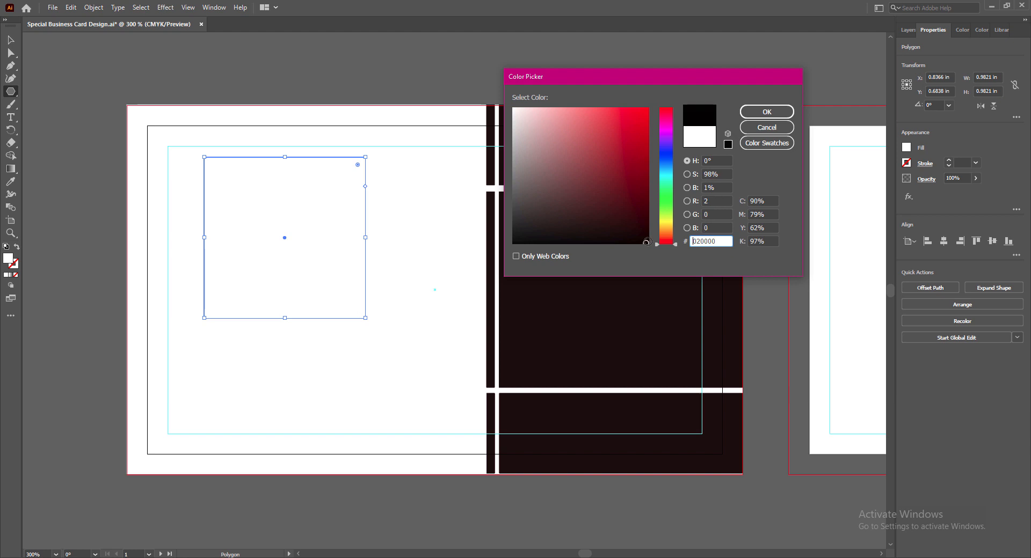
left_click(768, 112)
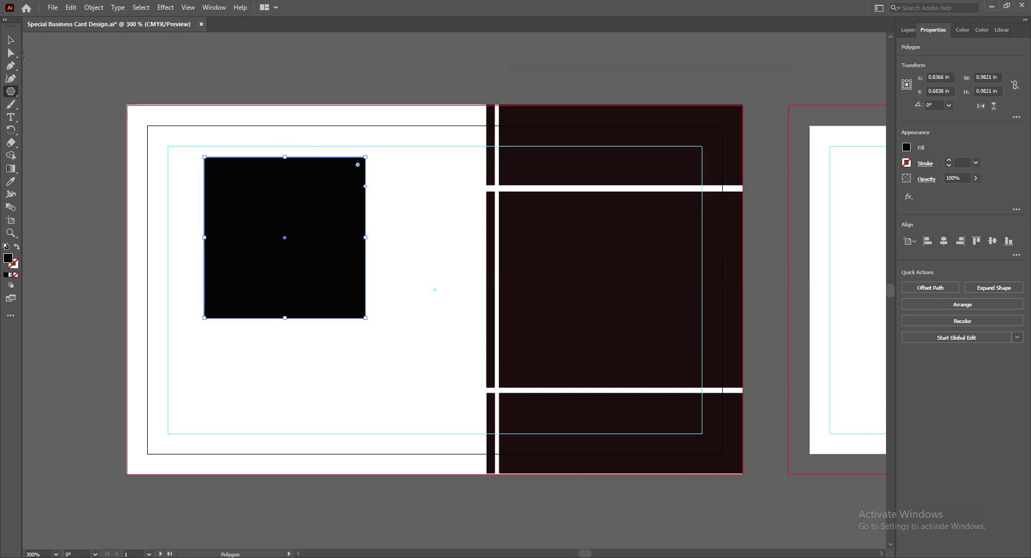
key("v")
right_click(274, 206)
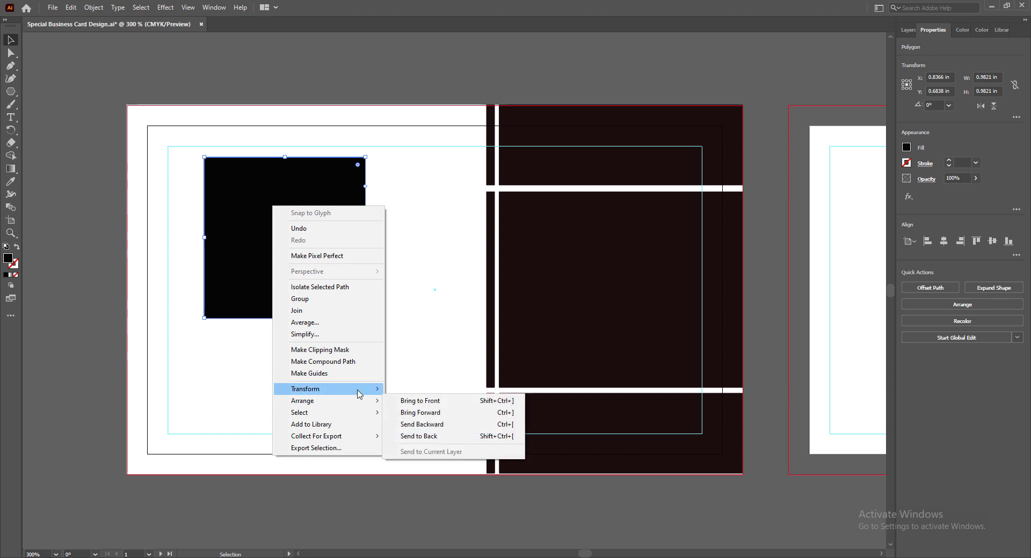
Rotate the black square 315° into a diamond.
left_click(410, 417)
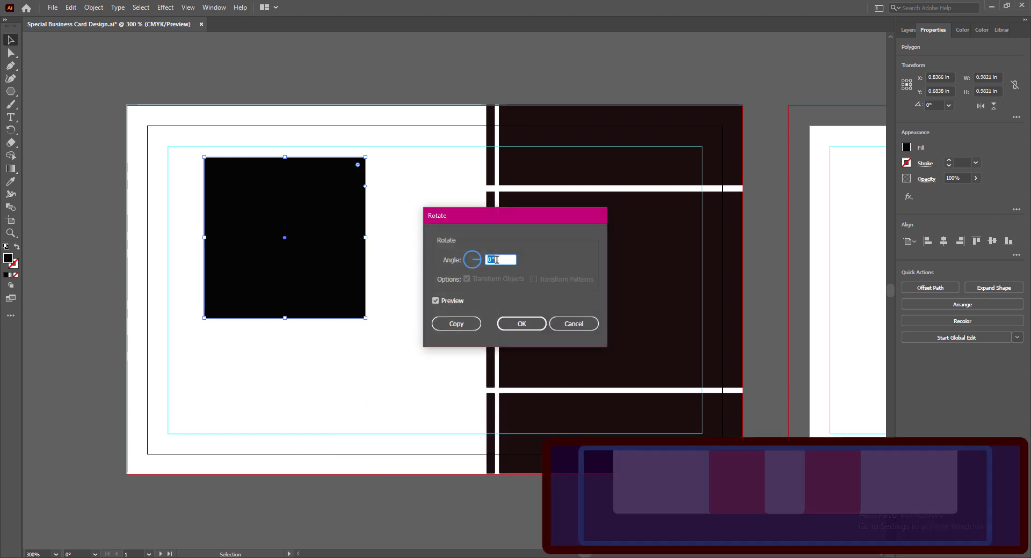
mouse_move(479, 259)
left_mouse_down()
mouse_move(472, 273)
mouse_move(481, 265)
left_mouse_up()
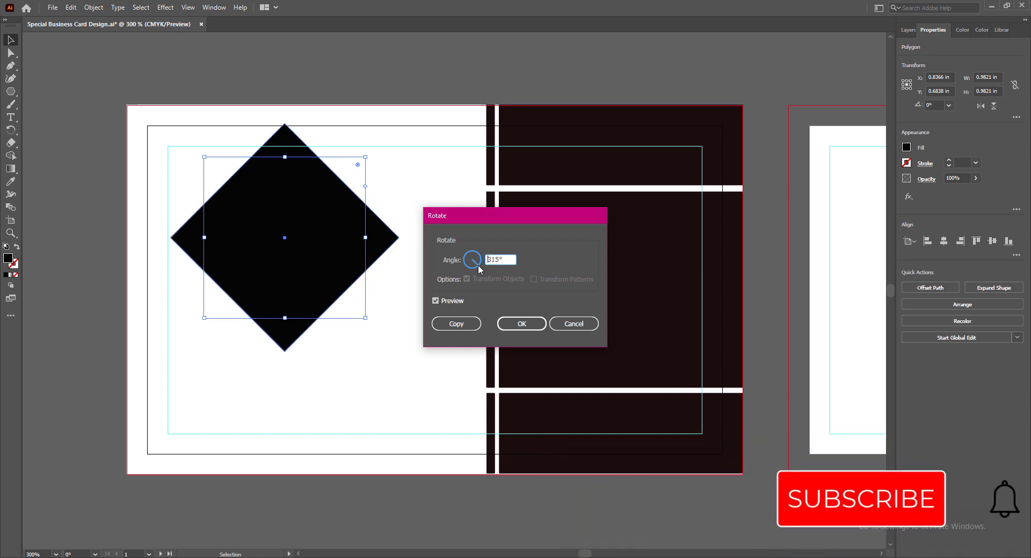
left_click(534, 328)
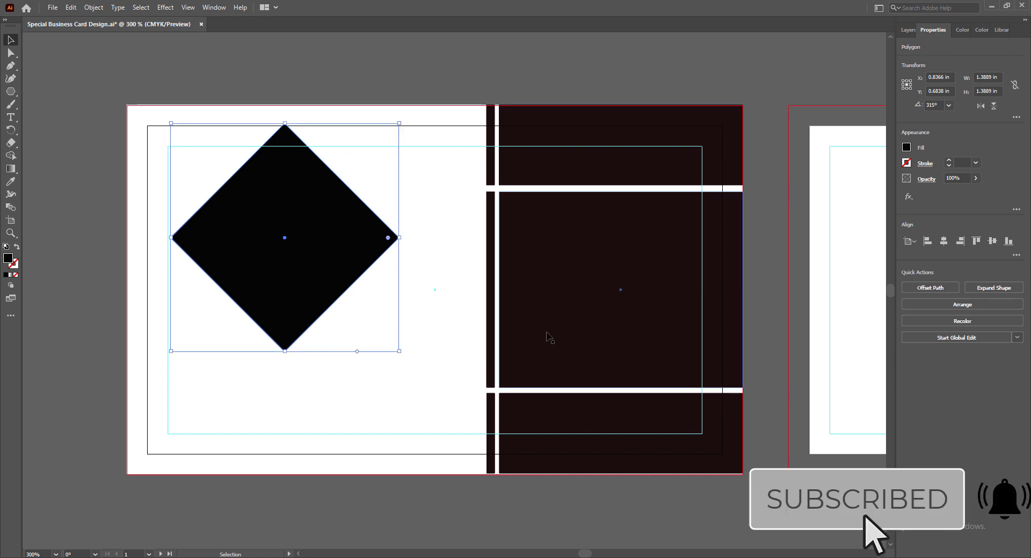
Move the diamond onto the white/dark seam and pull a vertical guide through its centre.
left_click_drag(314, 221, 511, 259)
key("ctrl+r")
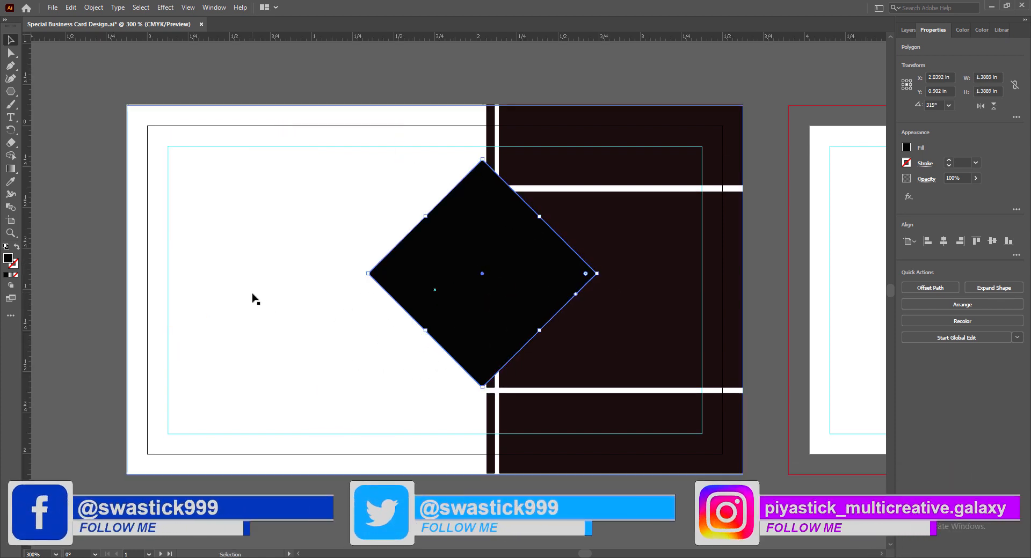
left_click_drag(27, 313, 26, 344)
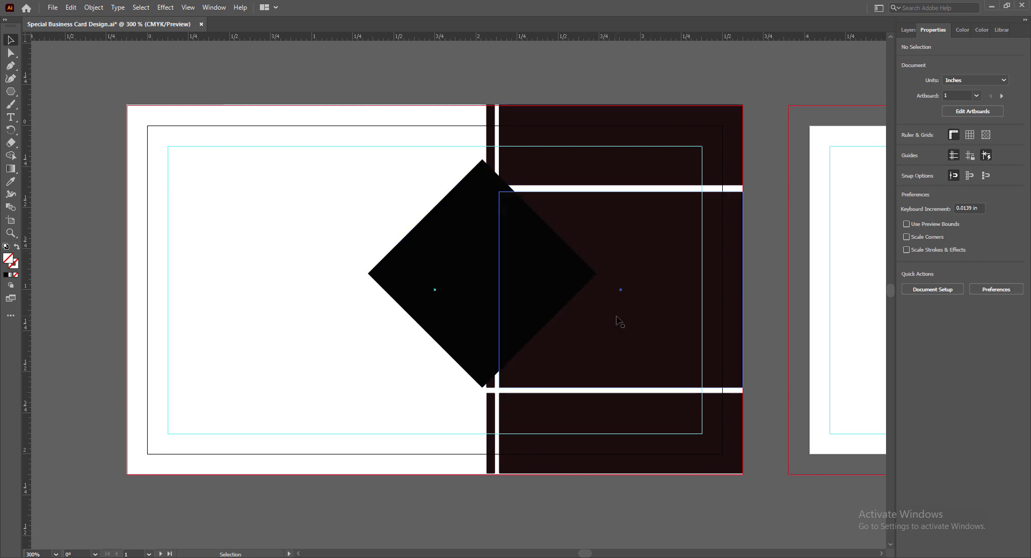
Save, then duplicate the black diamond and shrink the copy to about 1.21 in.
key("ctrl+s")
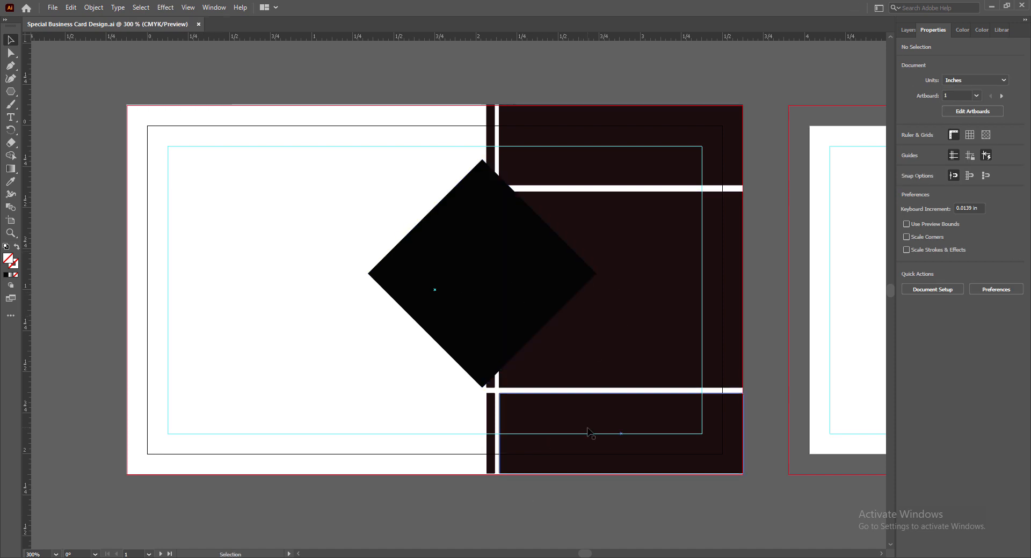
left_click(493, 296)
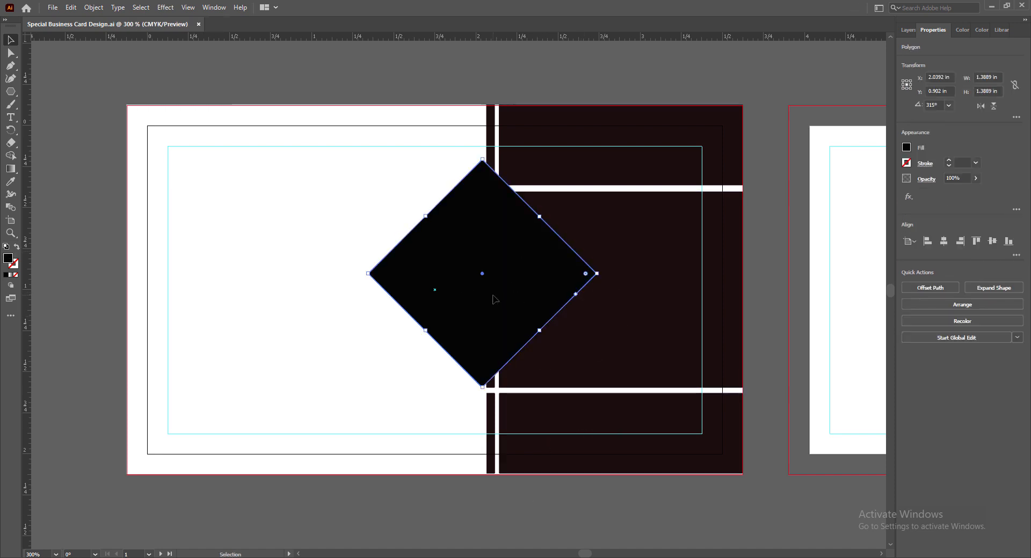
left_click_drag(494, 299, 455, 318)
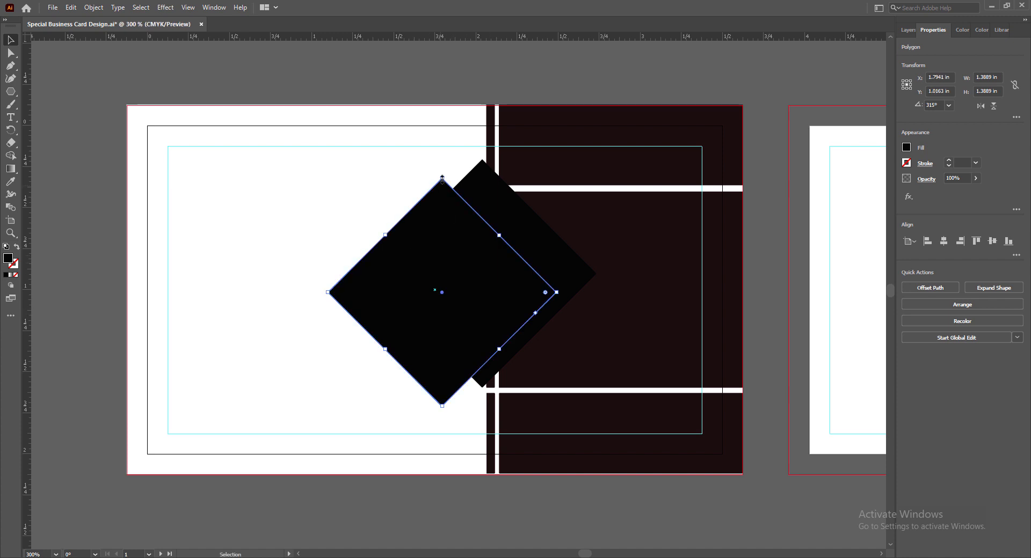
left_click_drag(442, 176, 442, 207)
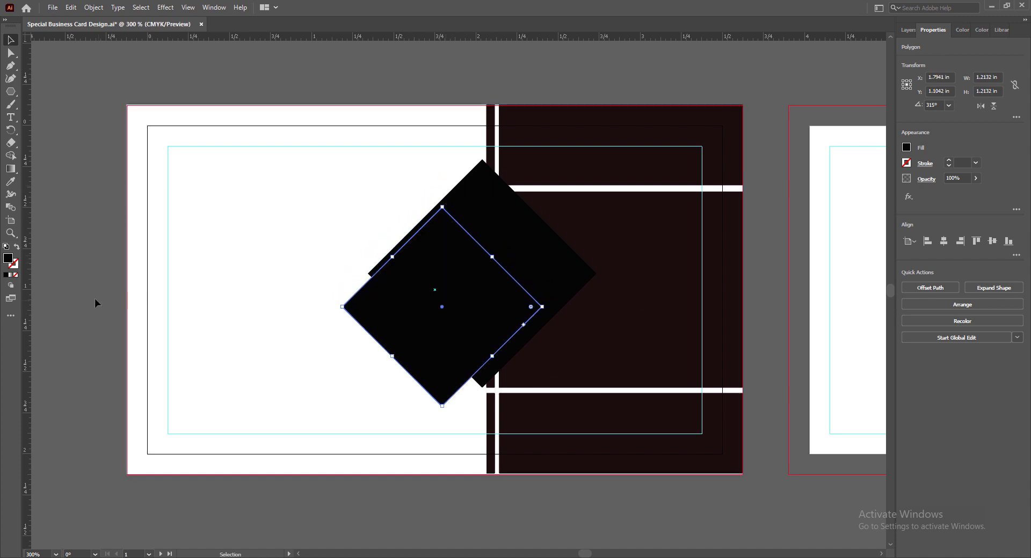
Fill the smaller diamond orange #CE7909 and centre it on the black diamond.
double_click(8, 258)
left_click_drag(645, 186, 645, 159)
left_click(643, 134)
left_click(758, 113)
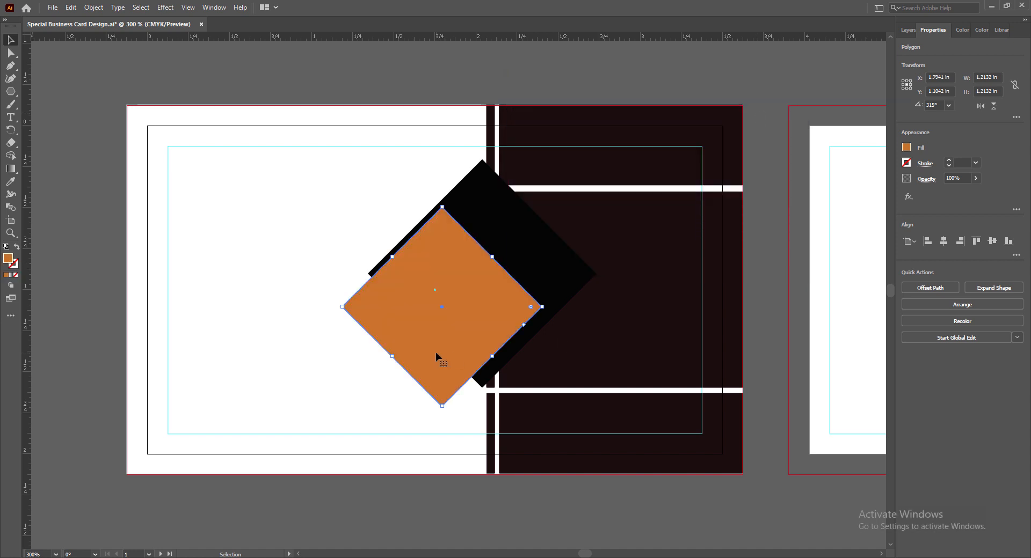
left_click_drag(437, 335, 488, 301)
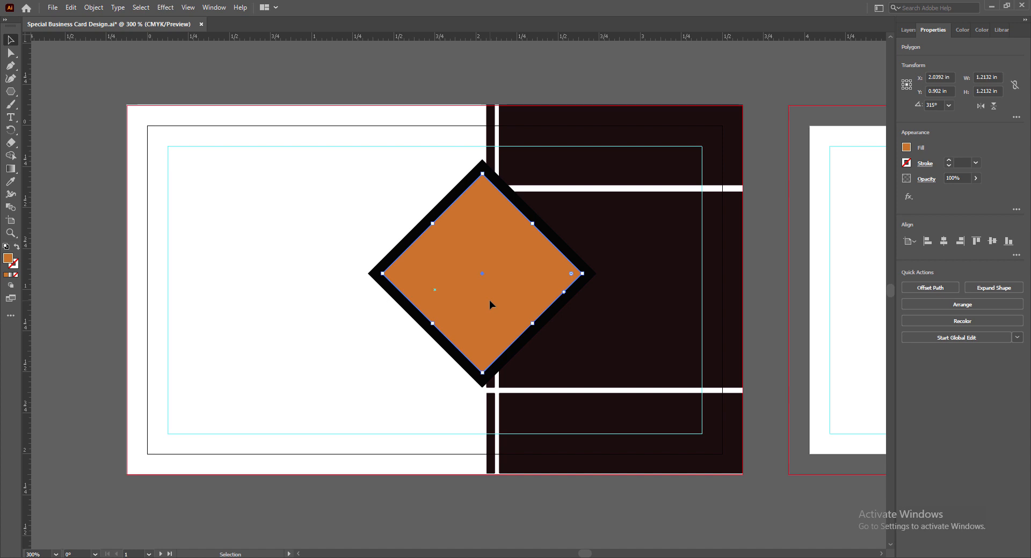
left_click(526, 497)
left_click(475, 377)
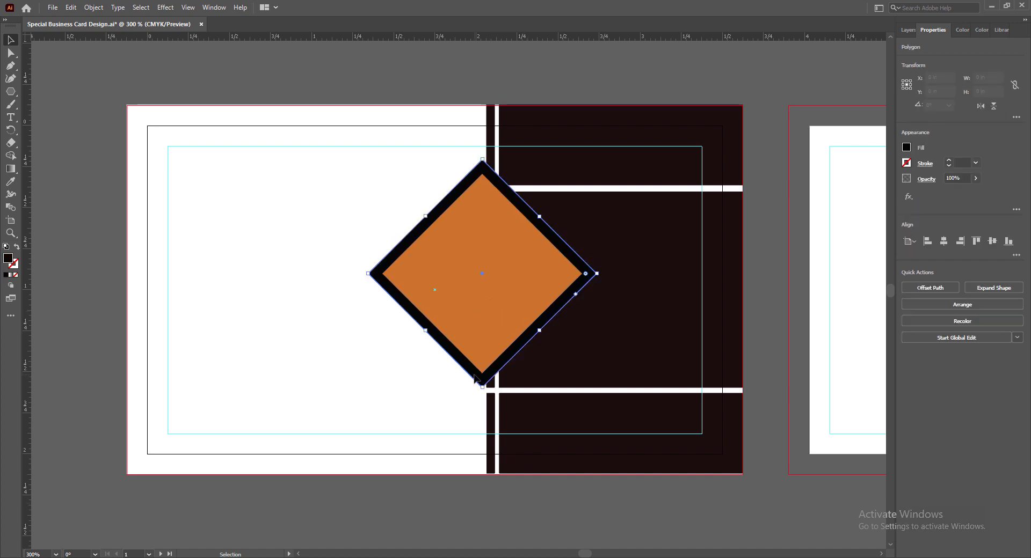
left_click_drag(11, 169, 47, 177)
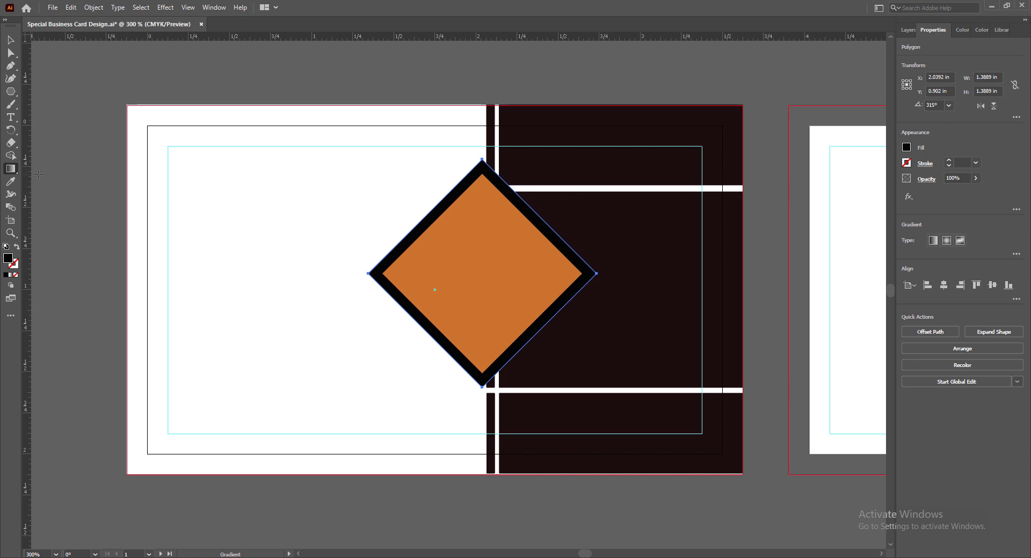
Give the outer diamond a linear gradient from light blue to dark navy.
left_click(934, 241)
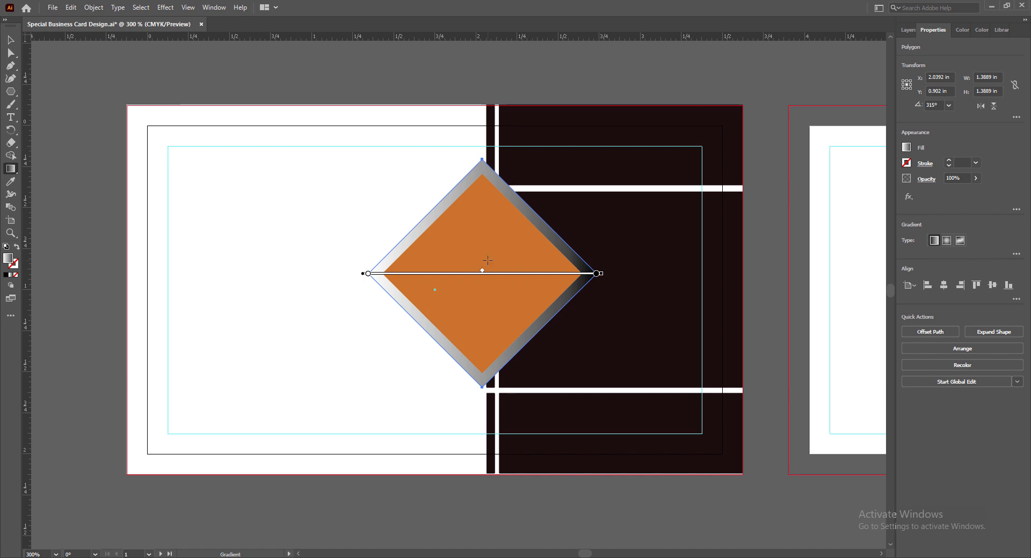
double_click(368, 273)
left_click(231, 330)
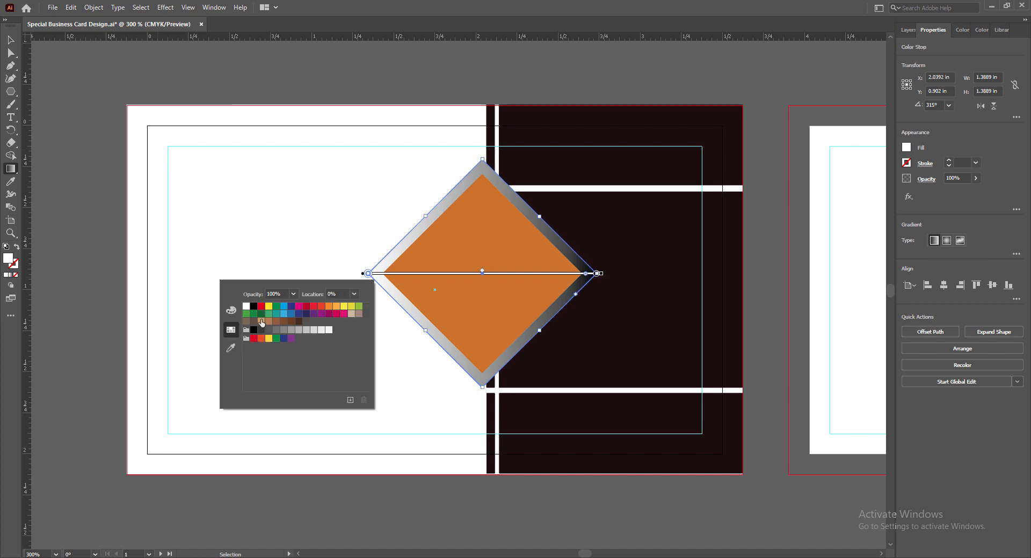
left_click(283, 314)
double_click(596, 274)
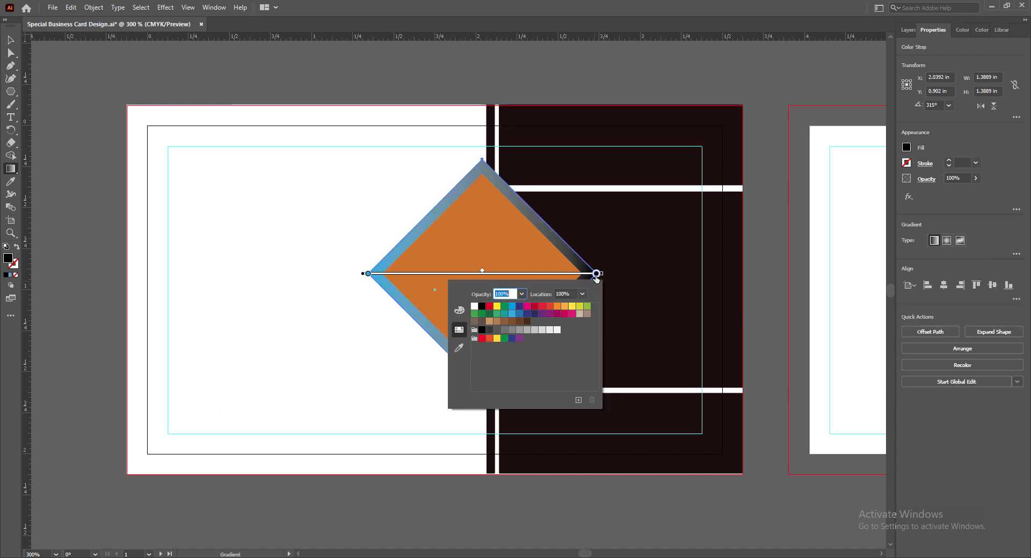
left_click(534, 314)
left_click(542, 315)
left_click(529, 321)
left_click(534, 314)
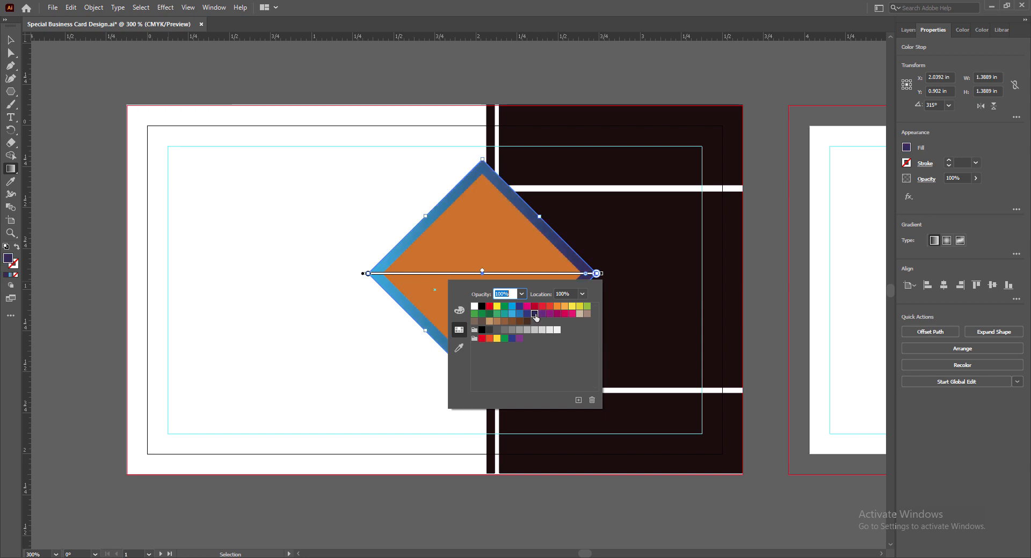
left_click(542, 314)
left_click(487, 331)
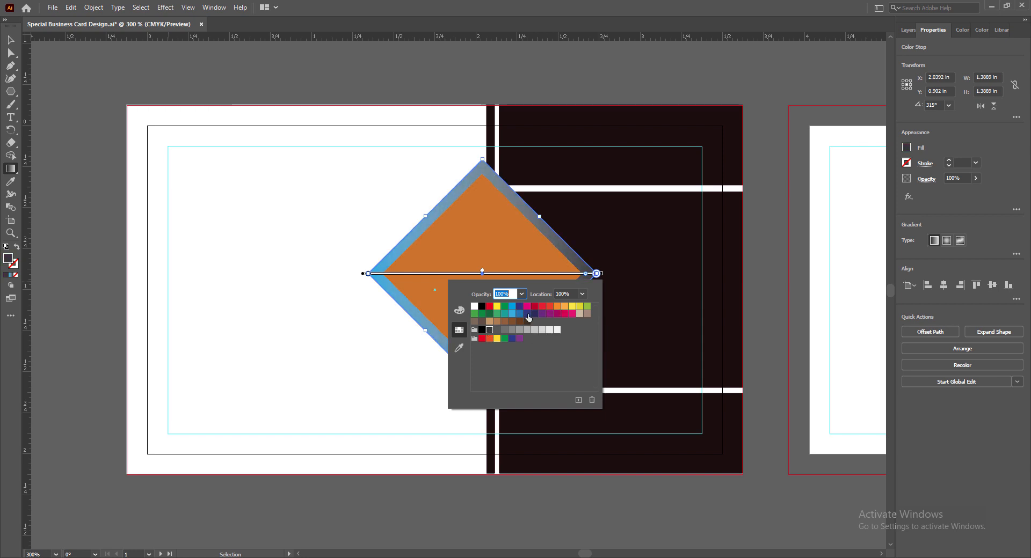
left_click(534, 316)
left_click(596, 274)
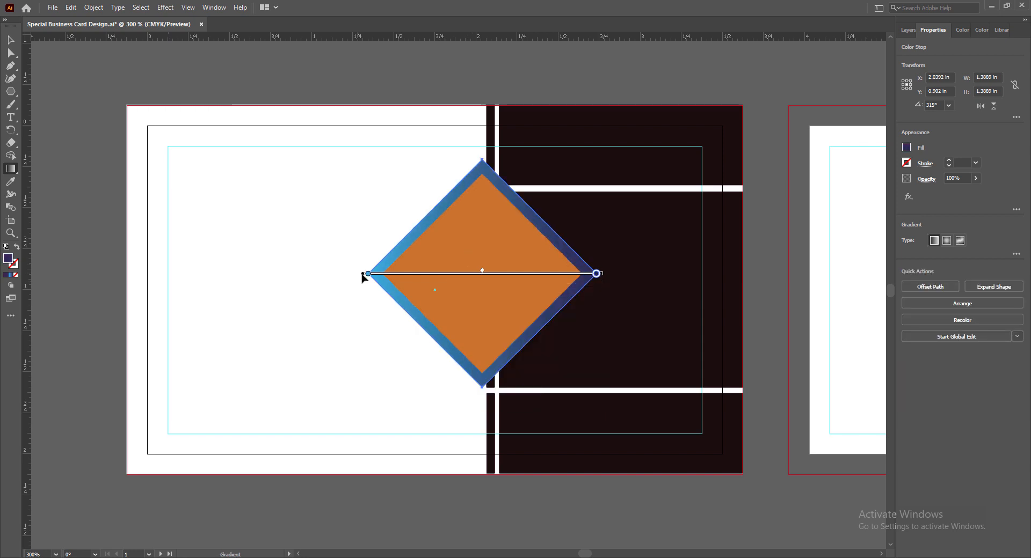
Adjust the gradient's stops and angle so it runs diagonally from top-left to bottom-right.
left_click_drag(597, 274, 562, 274)
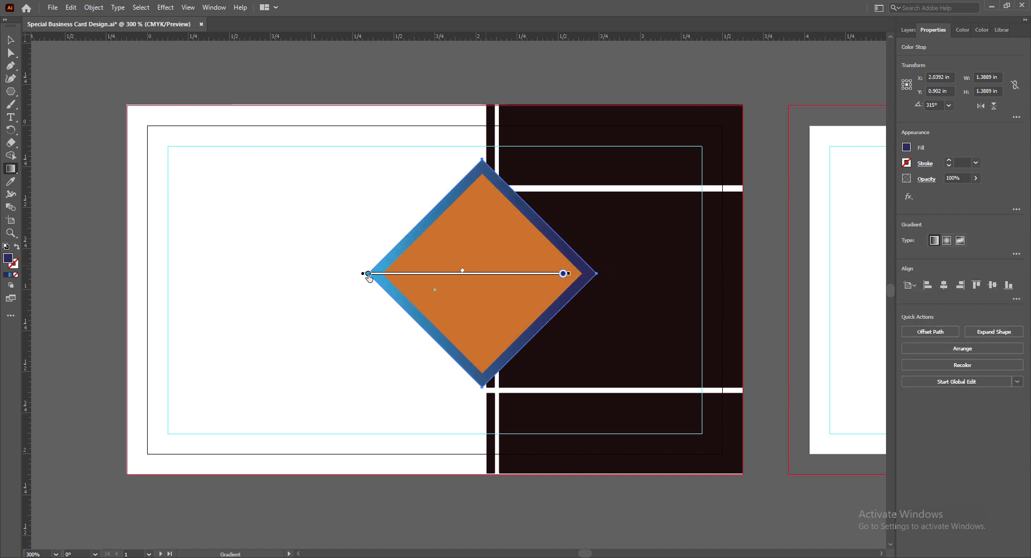
left_click_drag(363, 274, 373, 274)
left_click_drag(584, 274, 564, 360)
left_click_drag(373, 274, 391, 233)
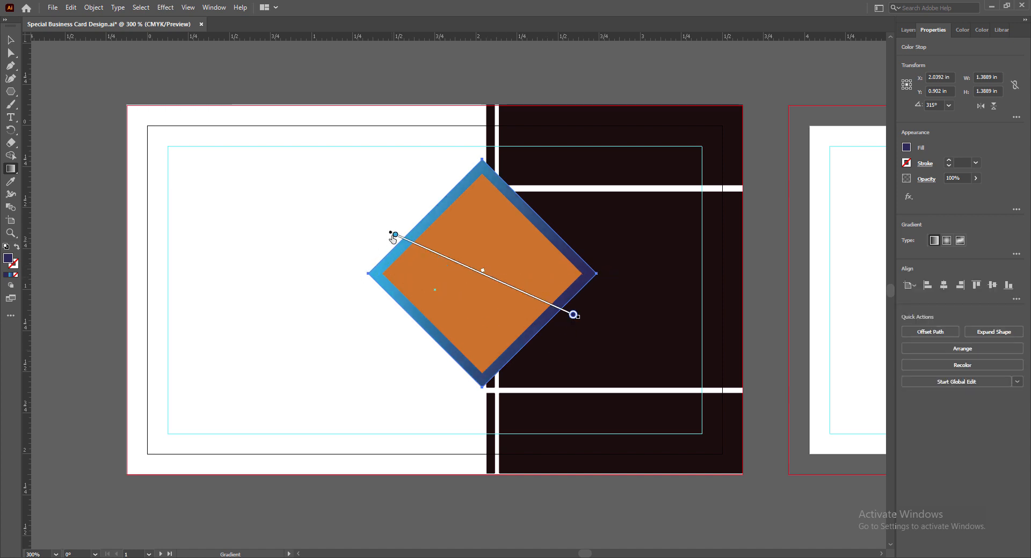
left_click_drag(580, 317, 559, 349)
left_click_drag(417, 211, 440, 233)
left_click(559, 347)
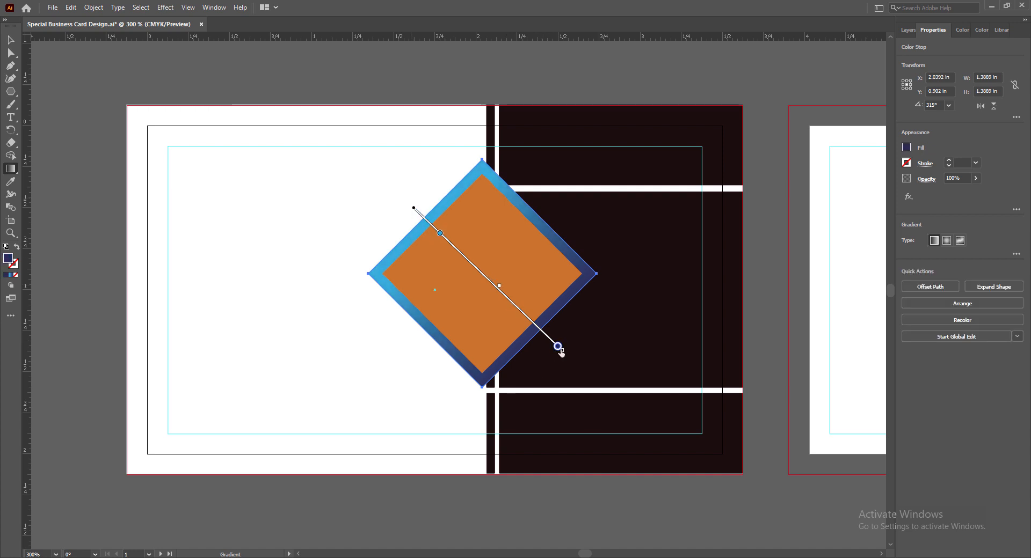
mouse_move(559, 348)
left_mouse_down()
mouse_move(537, 327)
mouse_move(553, 361)
mouse_move(500, 365)
mouse_move(534, 376)
mouse_move(482, 382)
mouse_move(531, 388)
left_mouse_up()
left_click(10, 40)
left_click(559, 489)
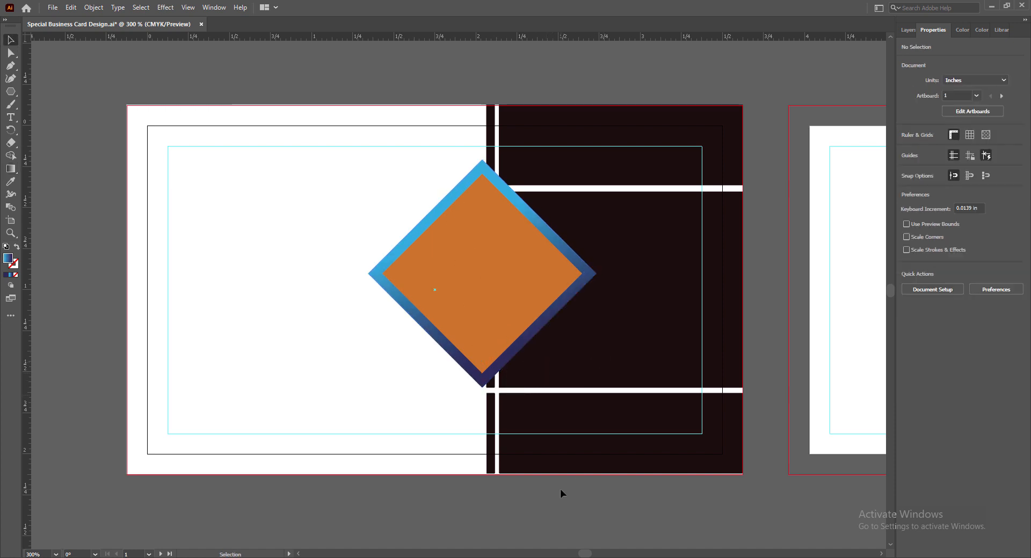
Shrink the orange diamond and its gradient frame together and nudge them over the divider.
left_click(449, 314)
left_click(437, 336, "shift")
key("Right")
key("Right")
key("Right")
key("Left")
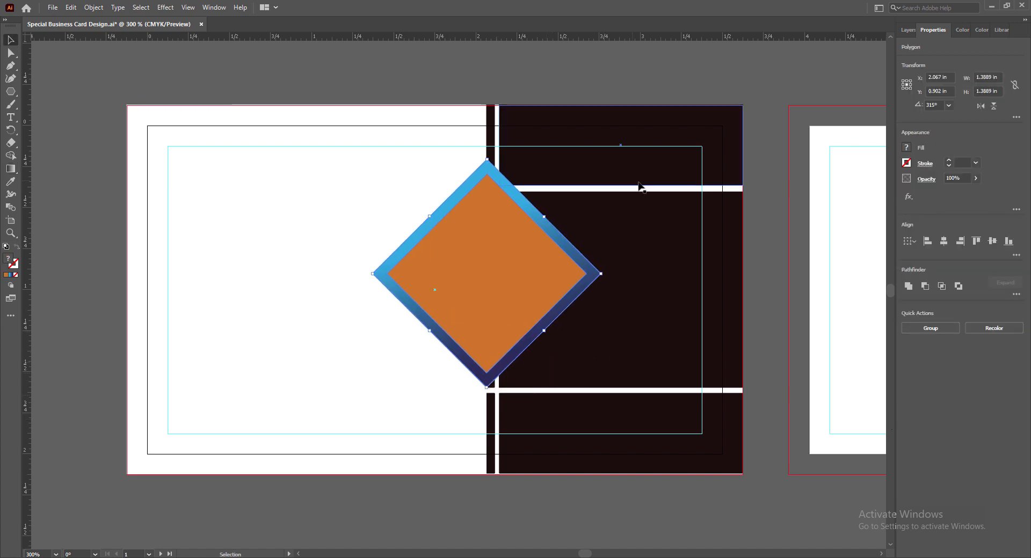
left_click_drag(486, 160, 487, 191)
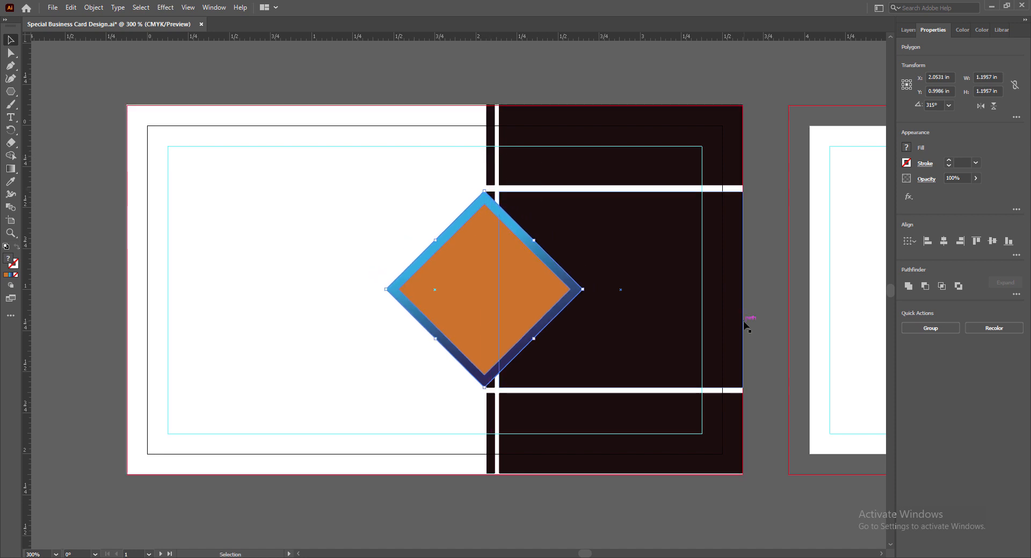
key("Left")
key("Left")
key("Left")
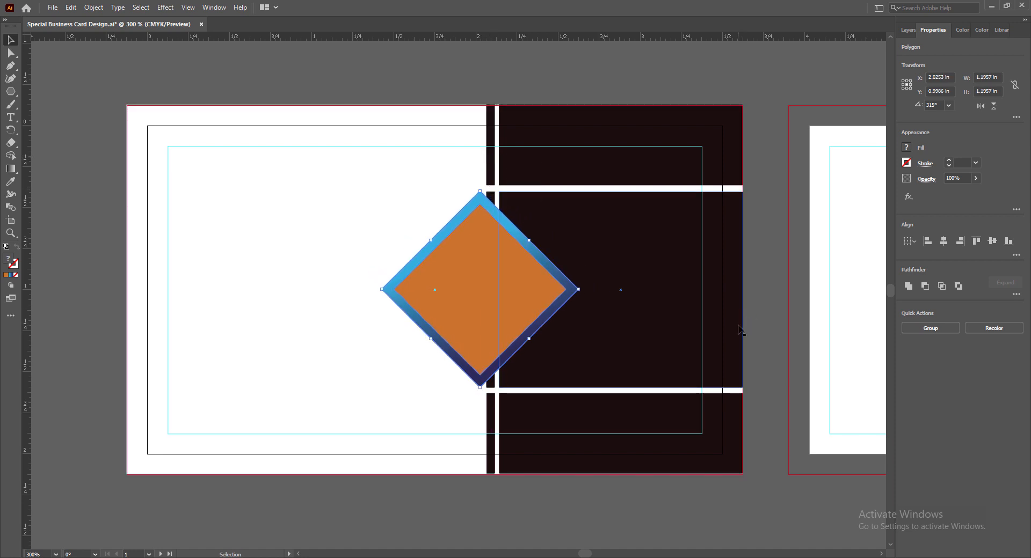
left_click(659, 502)
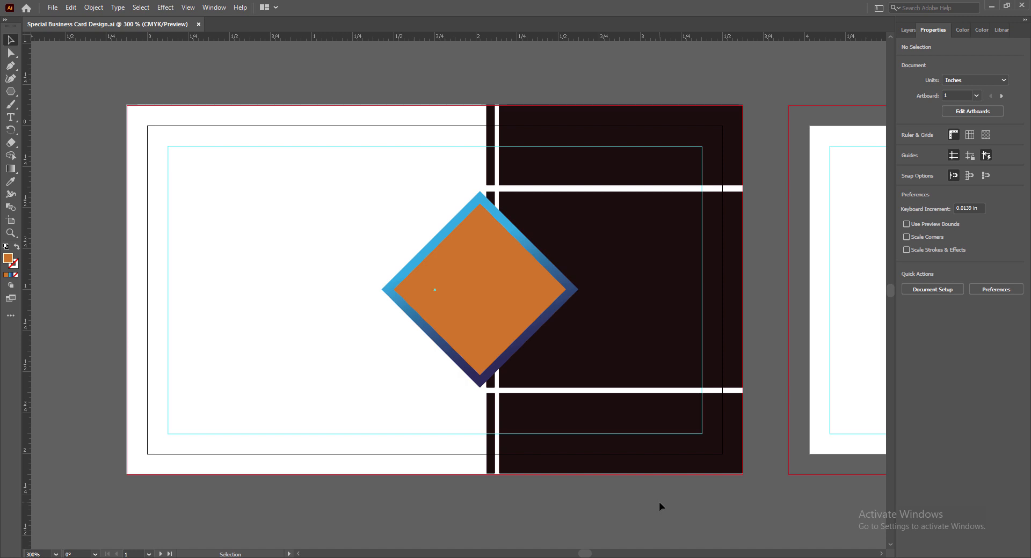
Enlarge the orange diamond to 1.2884 in, nudge it into place, and shift the placed photo left.
left_click(457, 260)
left_click_drag(479, 190, 479, 176)
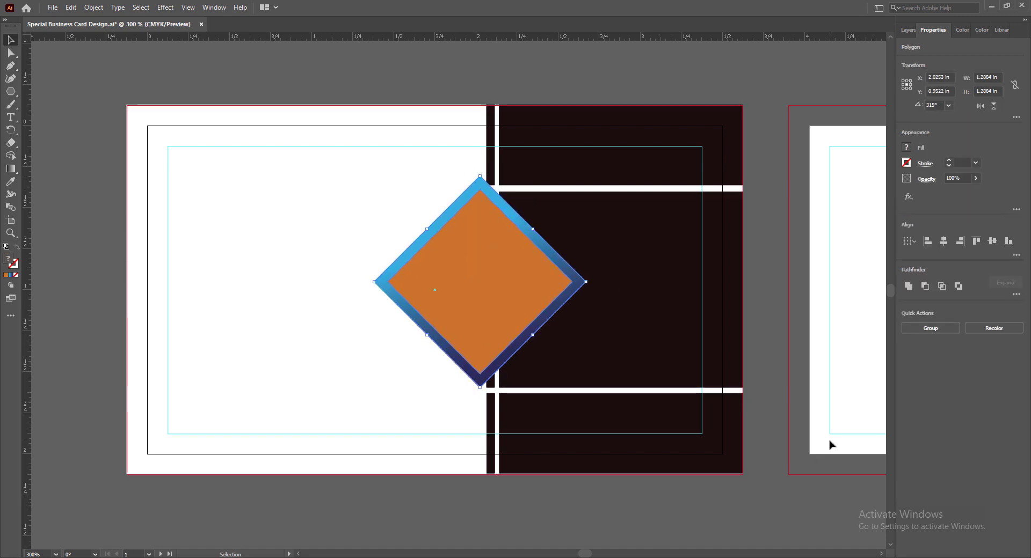
key("Down")
key("Down")
key("Down")
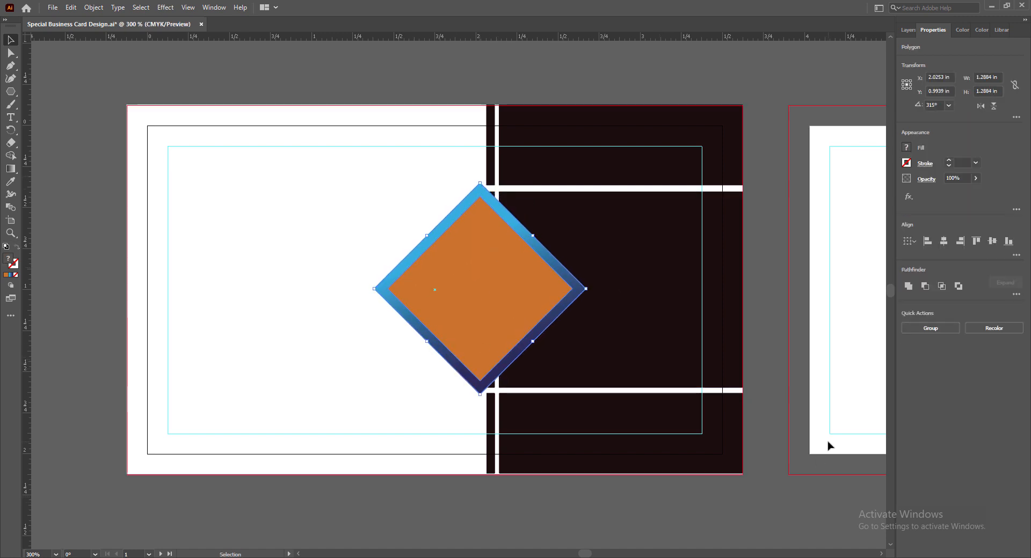
key("Left")
key("Left")
key("Right")
key("Right")
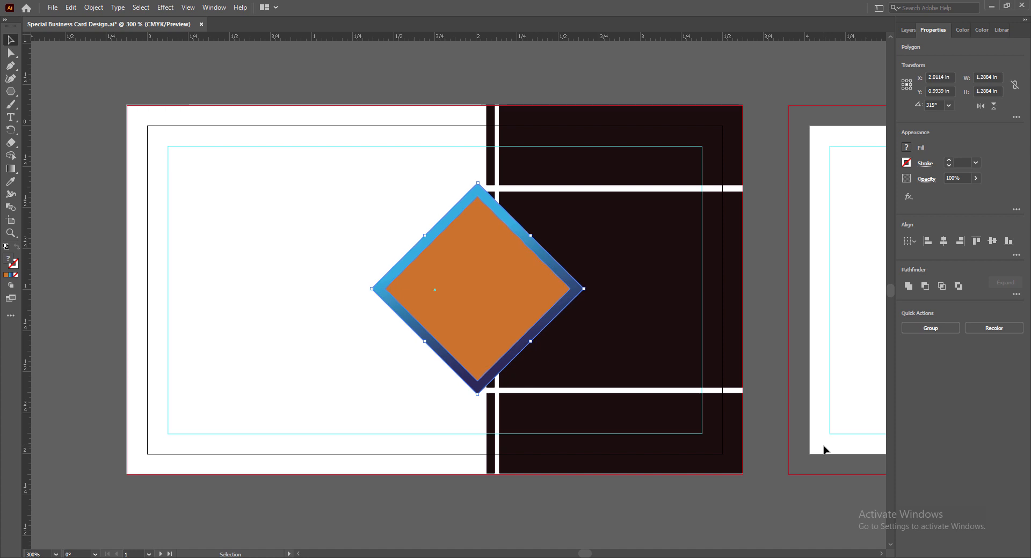
left_click(698, 502)
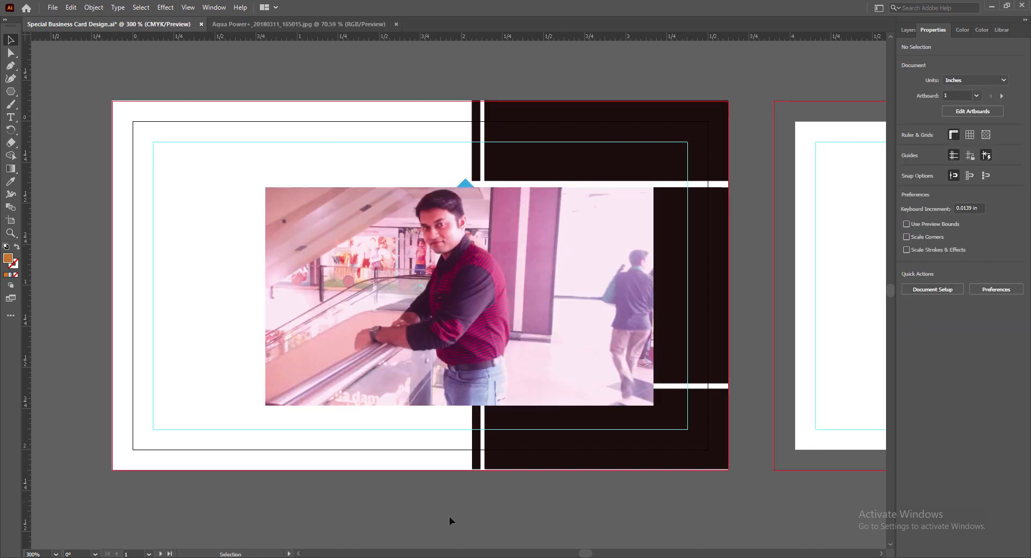
left_click(524, 363)
left_click_drag(584, 349, 449, 349)
Bring the orange diamond to the front so it sits above the photo.
left_click(528, 288)
right_click(528, 290)
mouse_move(590, 483)
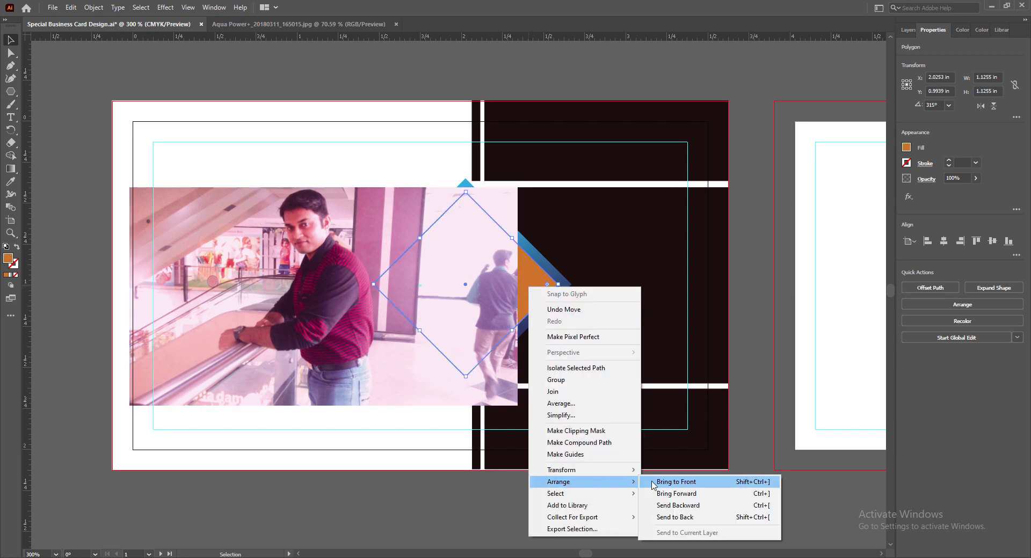
left_click(655, 484)
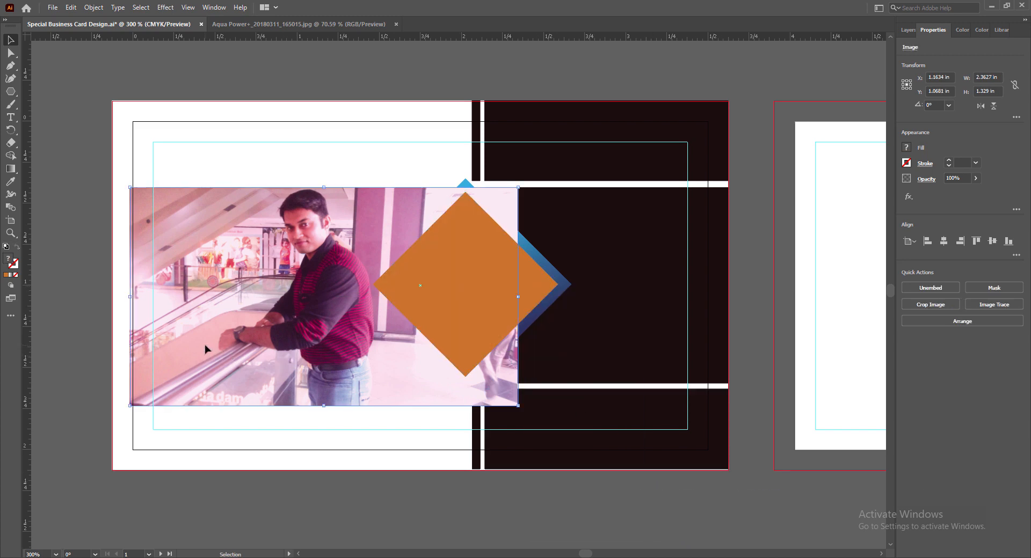
Move and corner-scale the photo so it lies behind the orange diamond.
left_click_drag(204, 344, 364, 368)
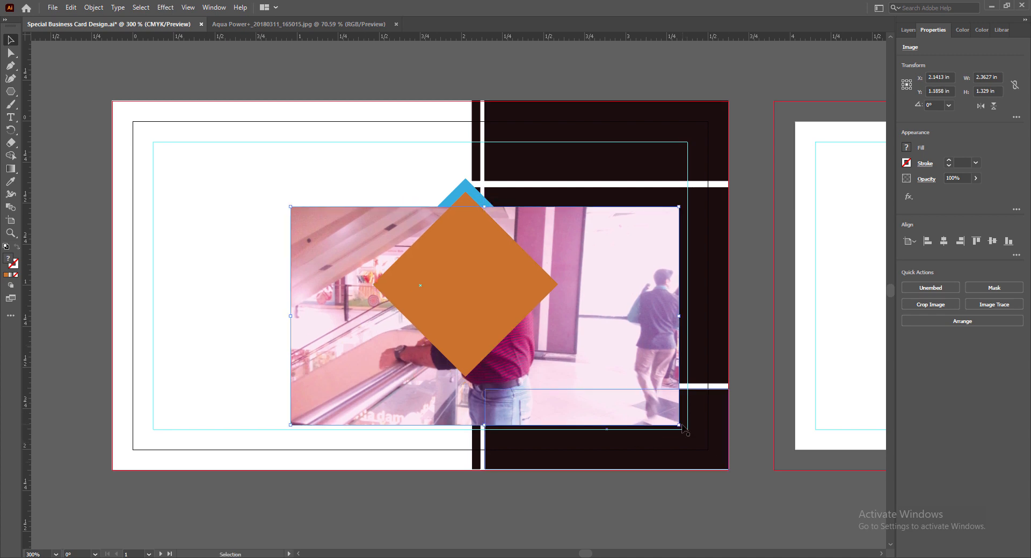
left_click_drag(683, 431, 649, 378)
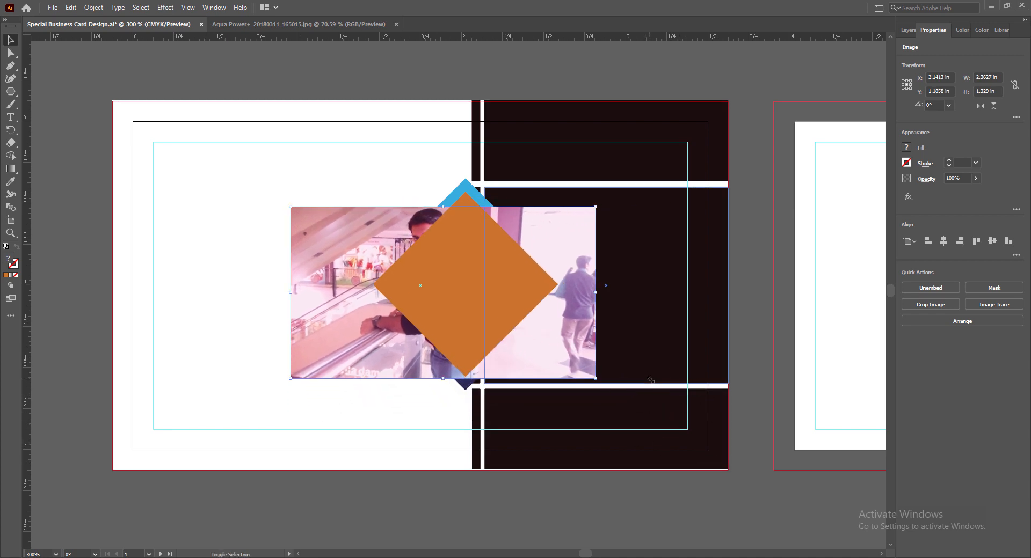
left_click_drag(349, 329, 371, 327)
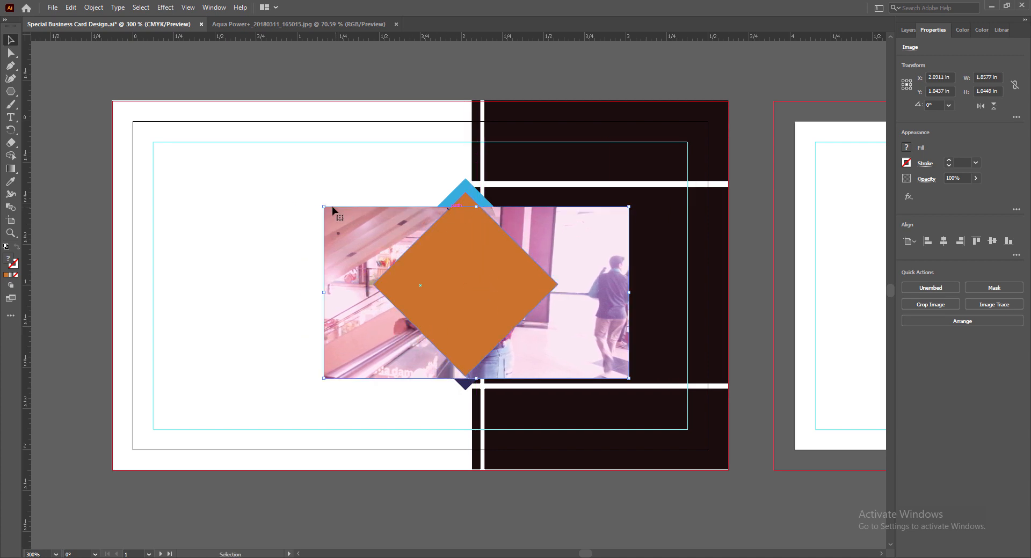
left_click_drag(323, 204, 294, 150)
left_click_drag(556, 351, 578, 355)
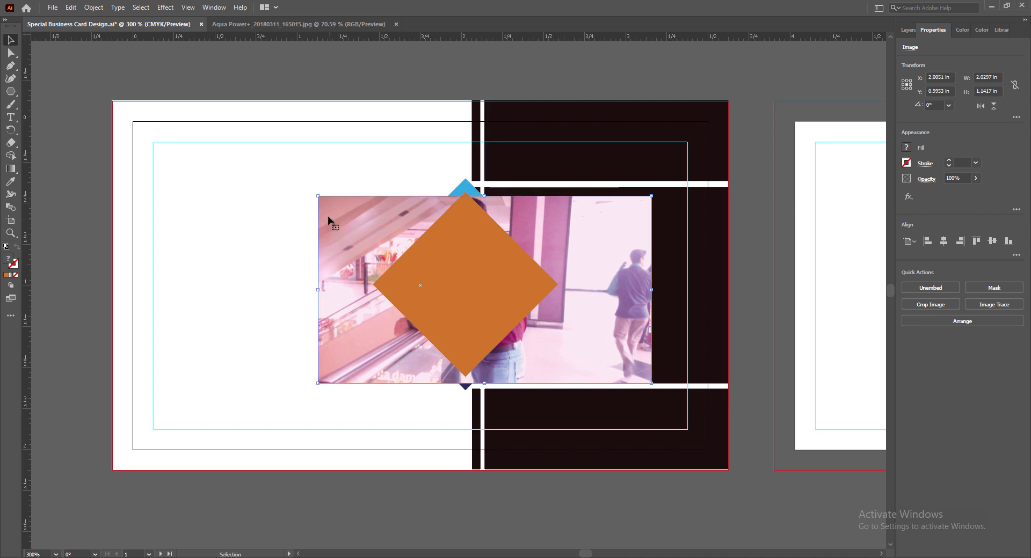
left_click_drag(316, 193, 267, 162)
left_click_drag(561, 340, 589, 385)
Shrink the photo slightly from its lower-right corner.
left_click(476, 315)
left_click(94, 7)
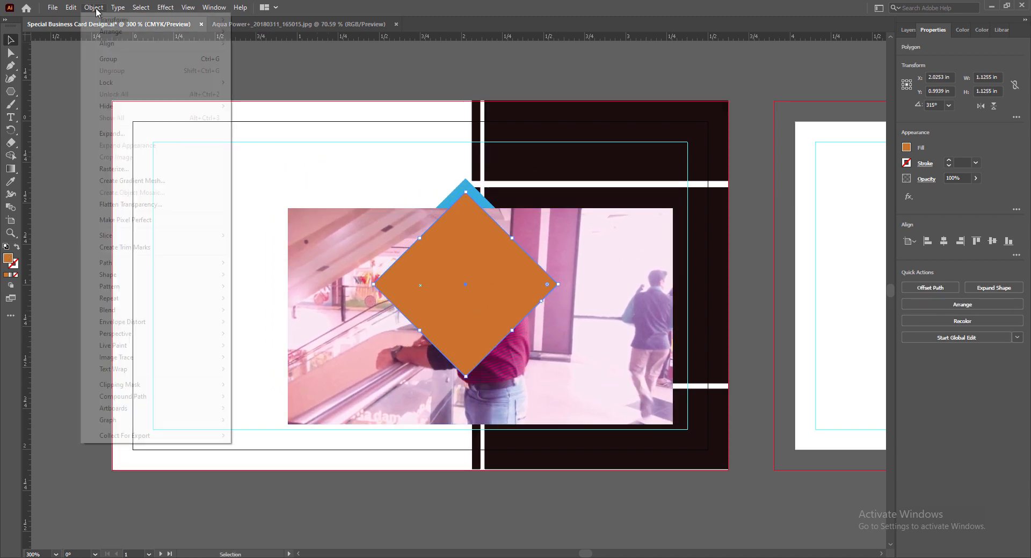
mouse_move(196, 397)
left_click(253, 397)
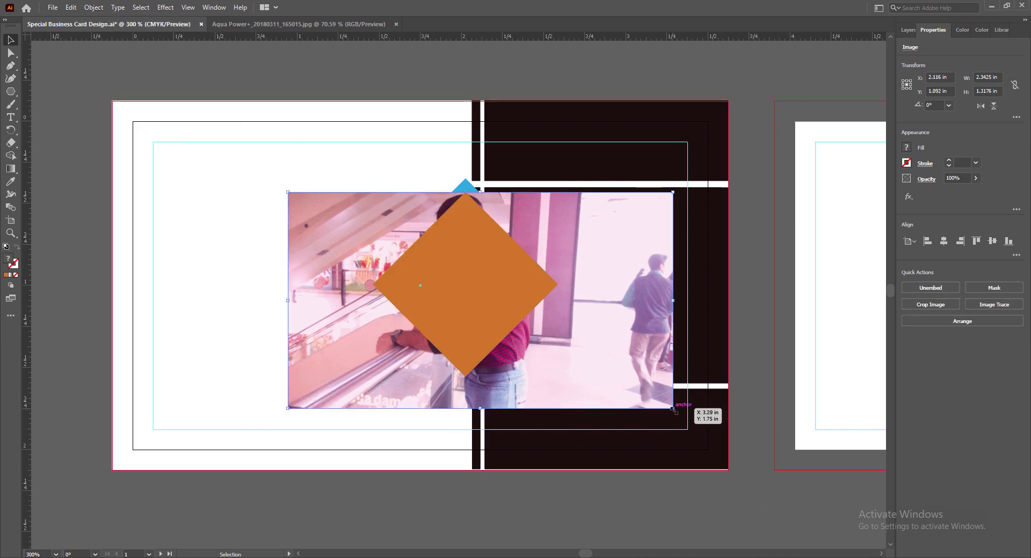
left_click_drag(673, 409, 645, 379)
Nudge the 2.0026 × 1.1265 in photo to centre it across the white–dark seam.
key("Right")
key("Right")
key("Right")
key("Right")
key("Right")
key("Right")
key("Right")
key("Right")
key("Right")
key("Right")
key("Right")
key("Right")
key("Right")
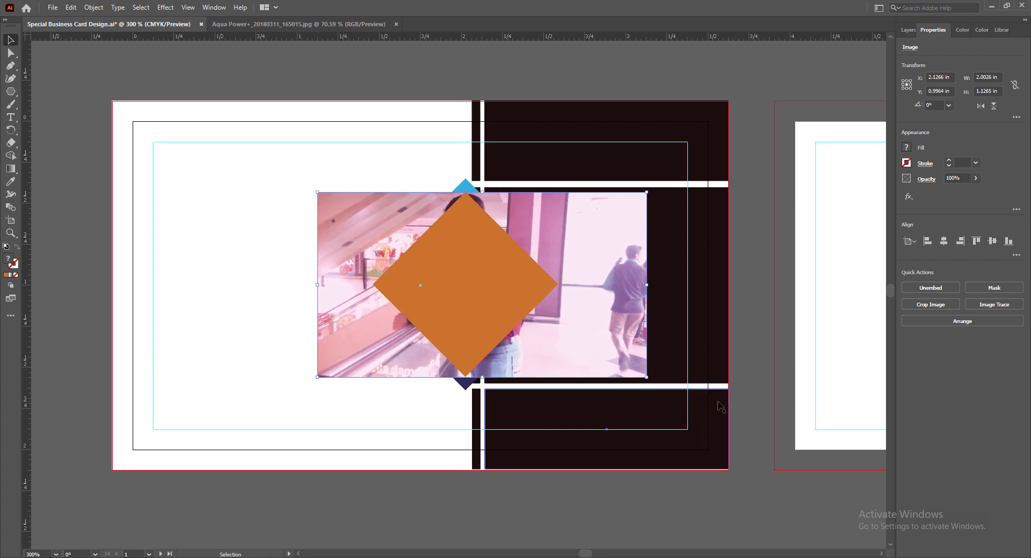
key("Left")
key("Left")
key("Left")
key("Left")
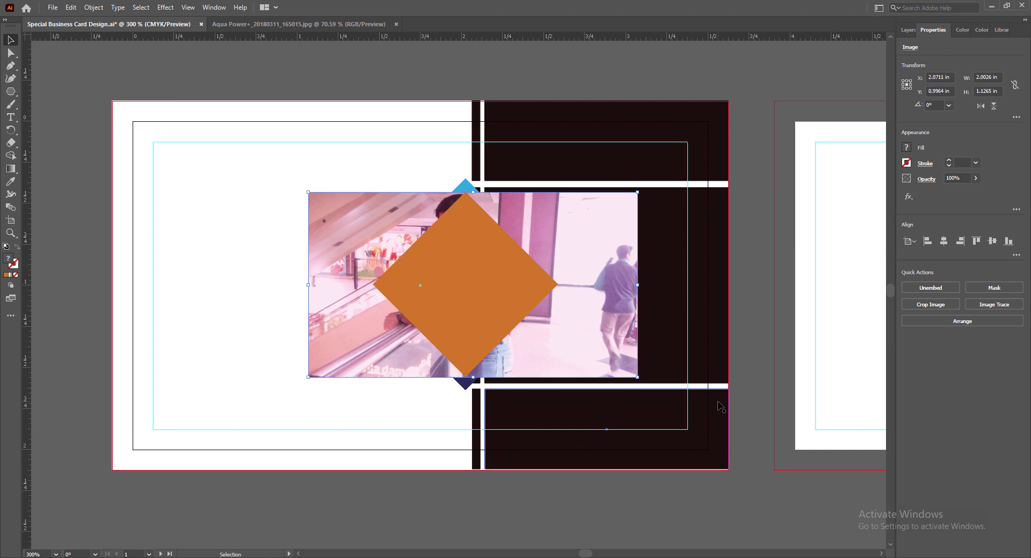
key("Right")
key("Right")
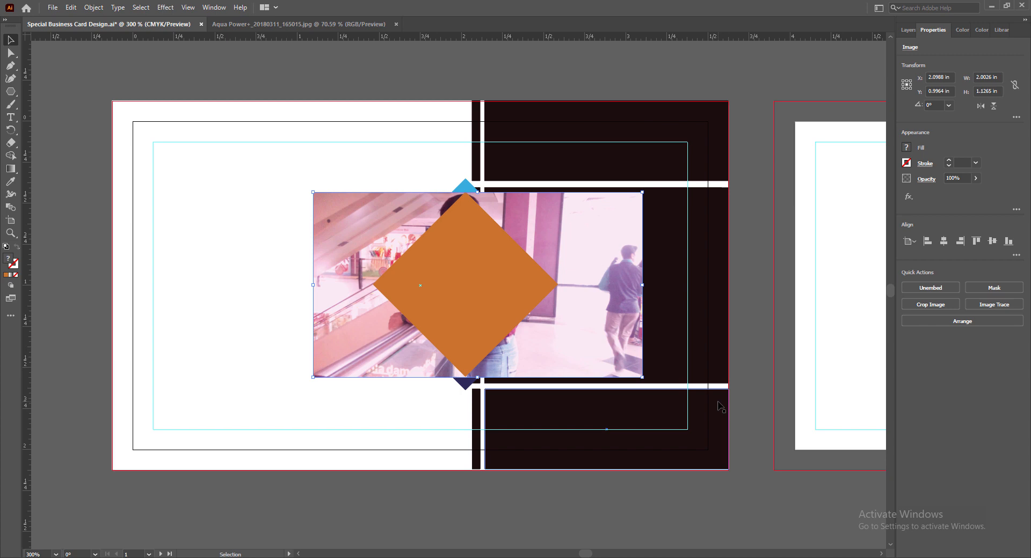
key("Right")
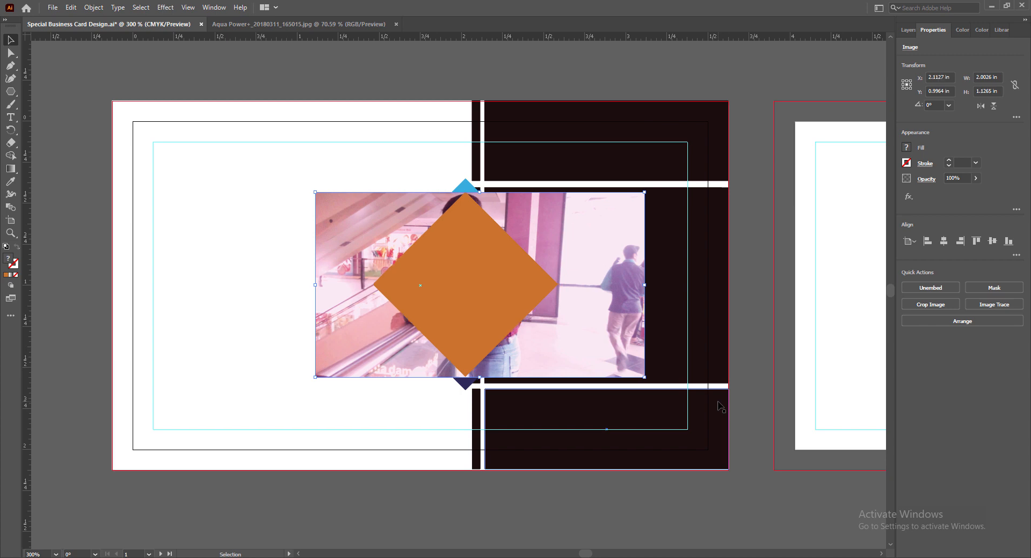
key("Right")
key("Down")
key("Up")
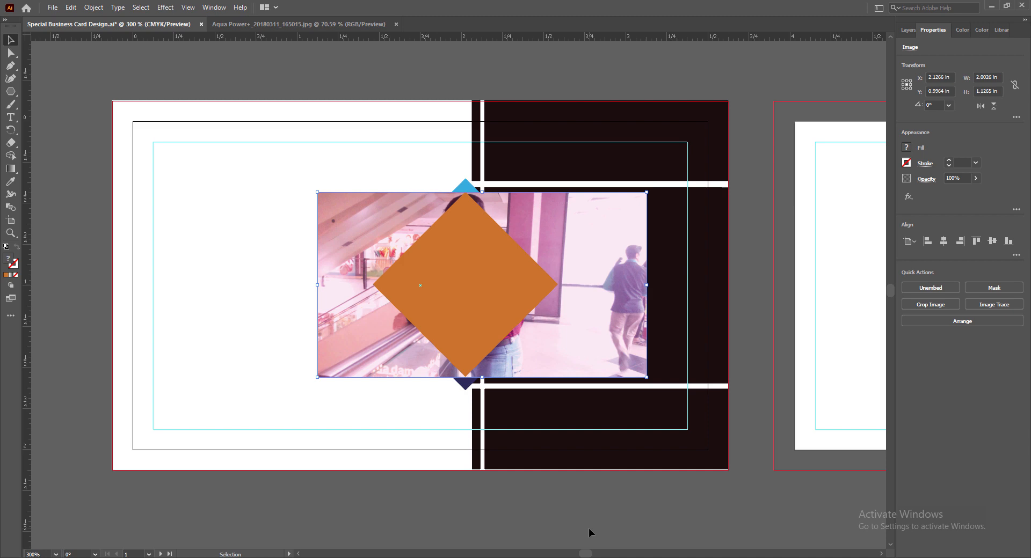
Select the orange diamond with the photo and make a clipping mask, cropping the photo to the diamond.
left_click(568, 498)
left_click(484, 315)
left_click(338, 329, "shift")
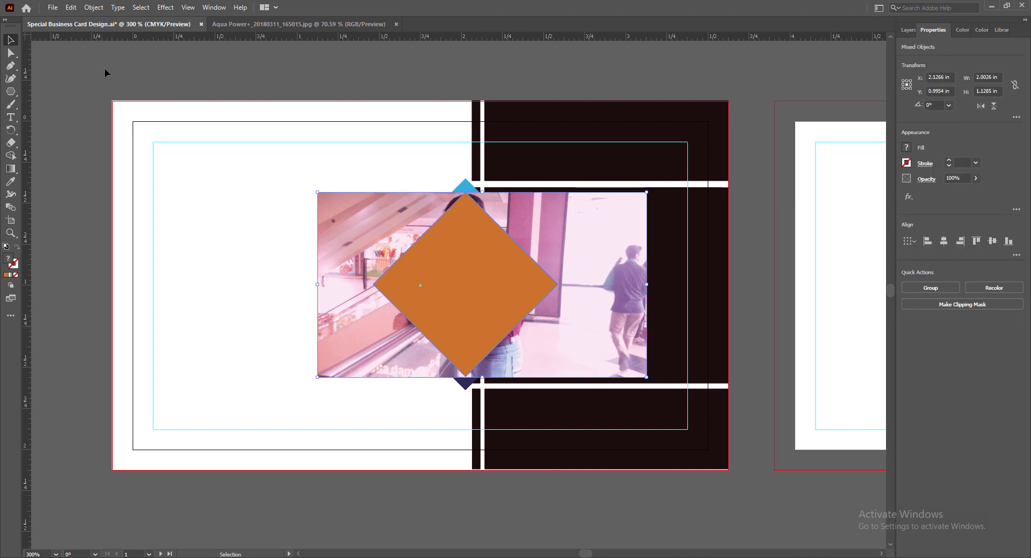
left_click(93, 7)
left_click(248, 385)
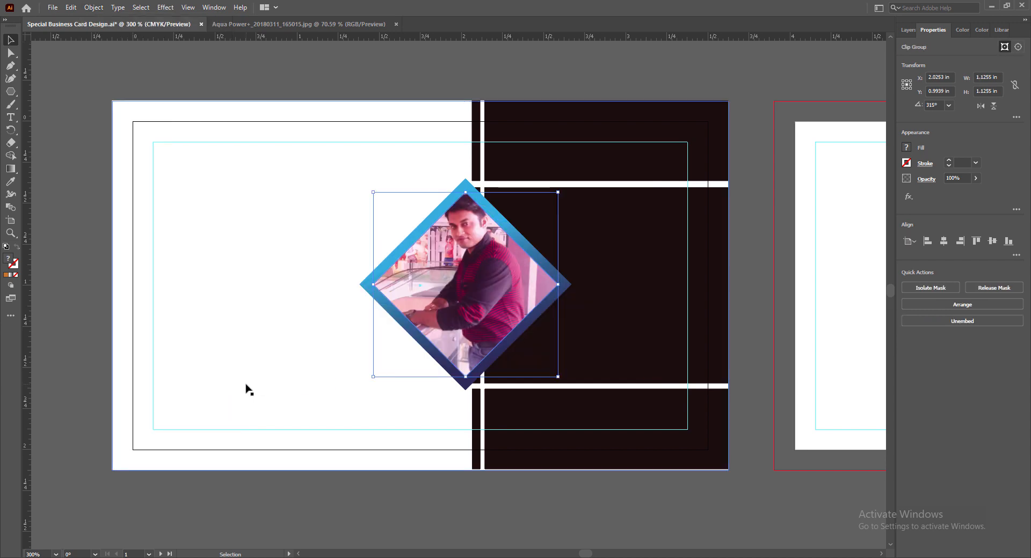
left_click(546, 504)
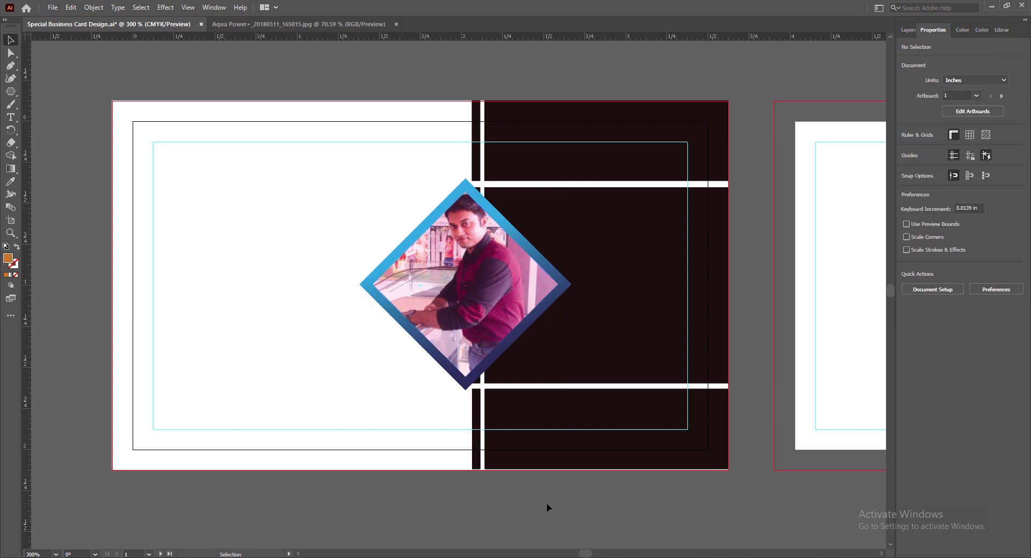
Inside the clip group, resize the photo to 1.9985 × 1.1242 in and reposition it within the diamond.
double_click(469, 354)
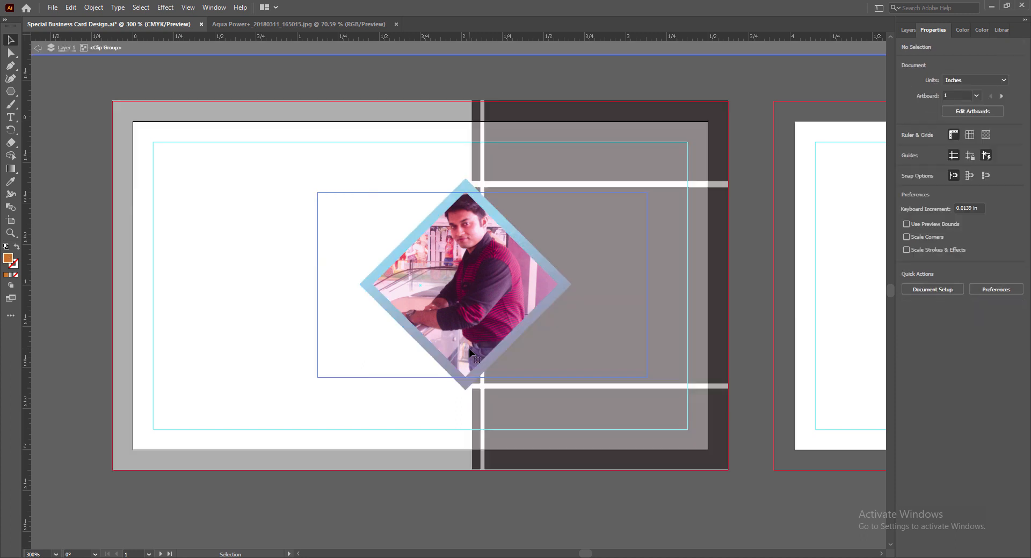
left_click(446, 321)
key("Down")
key("Down")
key("Down")
key("Down")
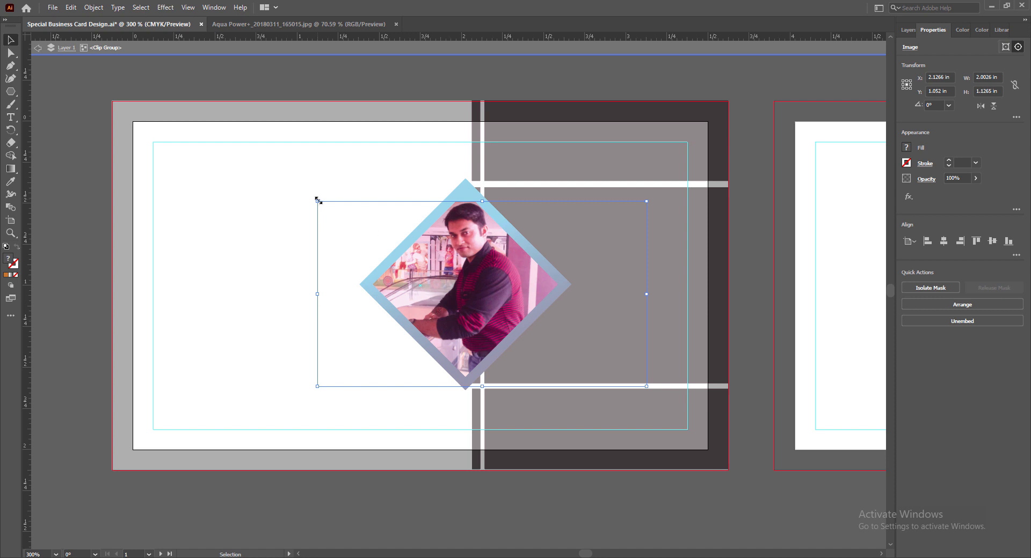
left_click_drag(317, 200, 310, 197)
mouse_move(474, 306)
left_mouse_down()
mouse_move(461, 317)
mouse_move(475, 315)
left_mouse_up()
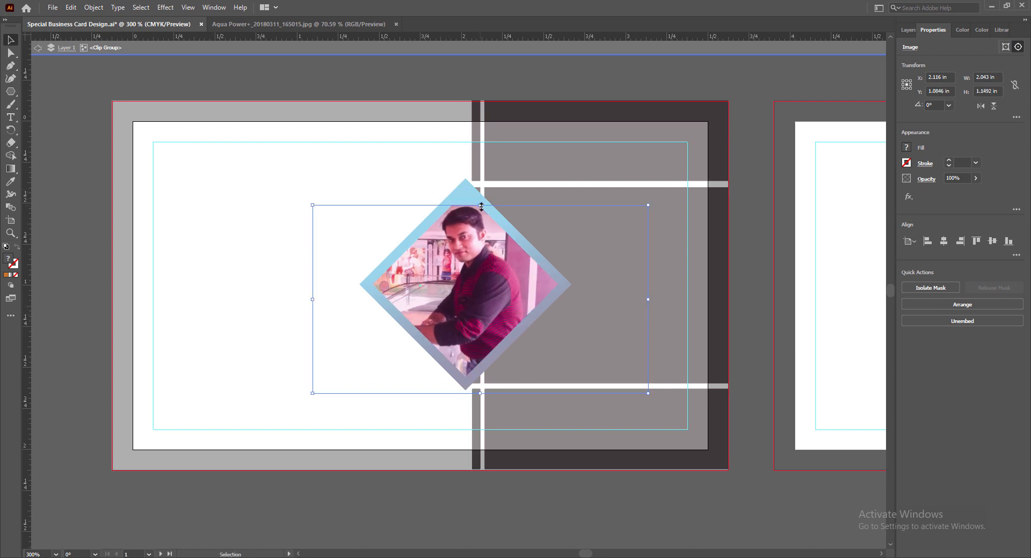
left_click_drag(481, 205, 487, 191)
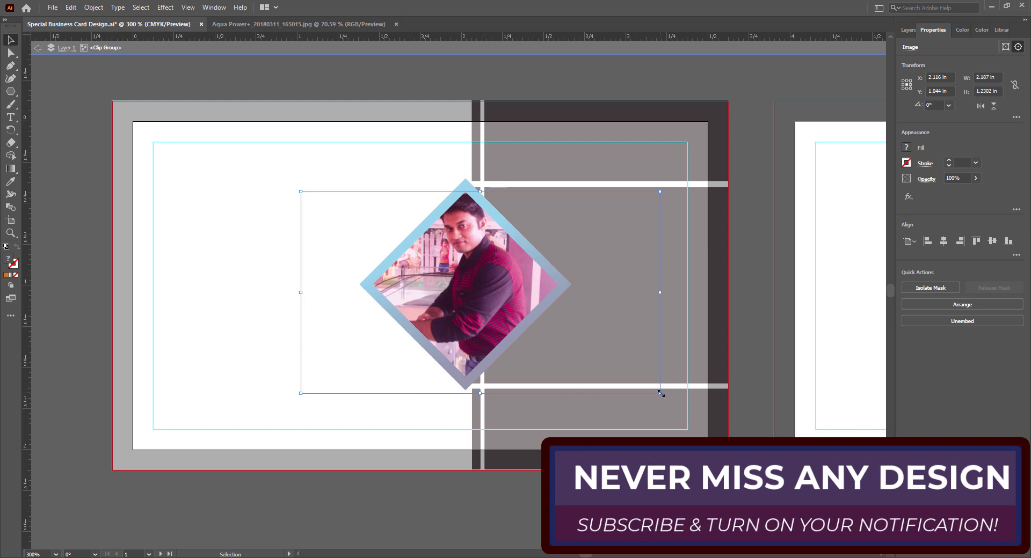
left_click_drag(660, 393, 627, 376)
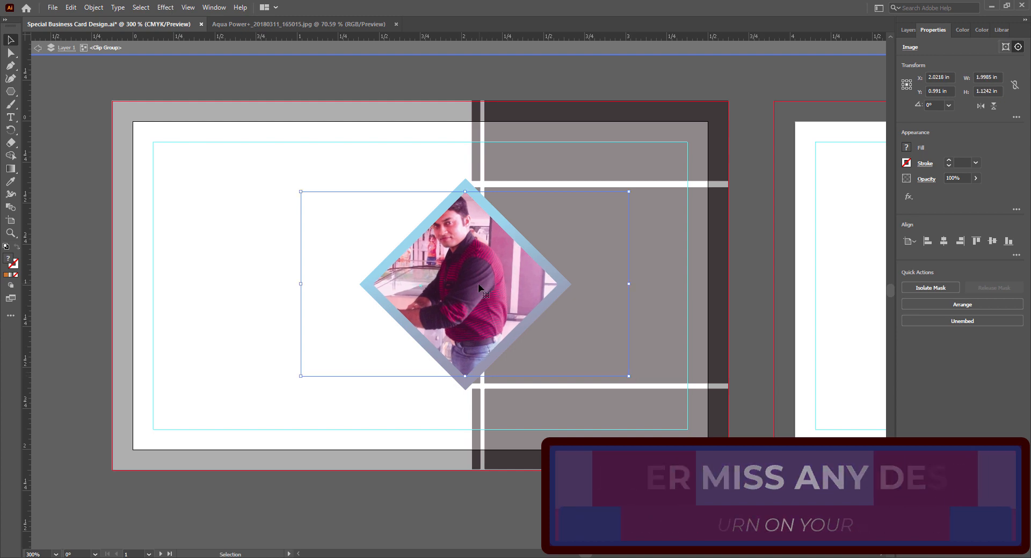
left_click_drag(478, 283, 489, 288)
key("Right")
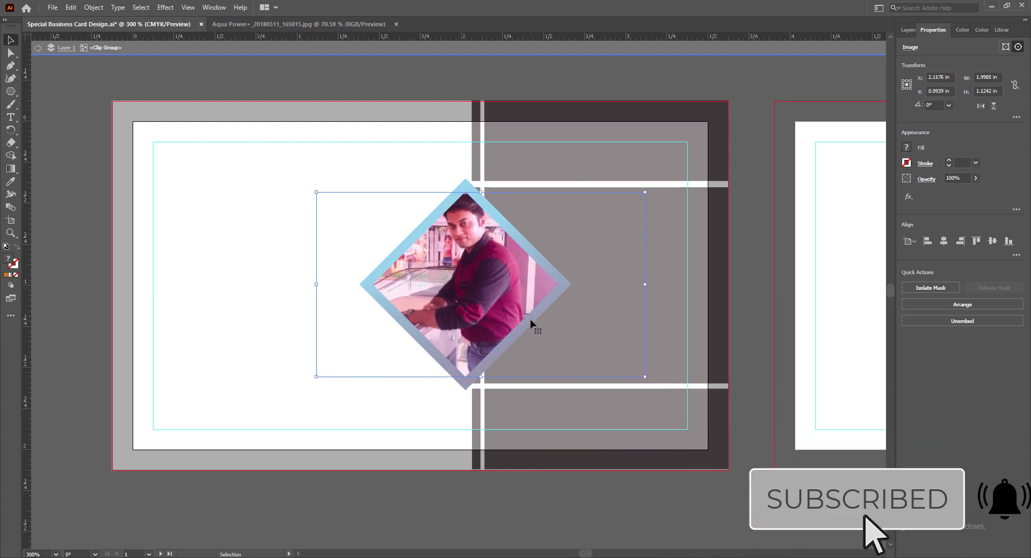
key("Up")
key("Right")
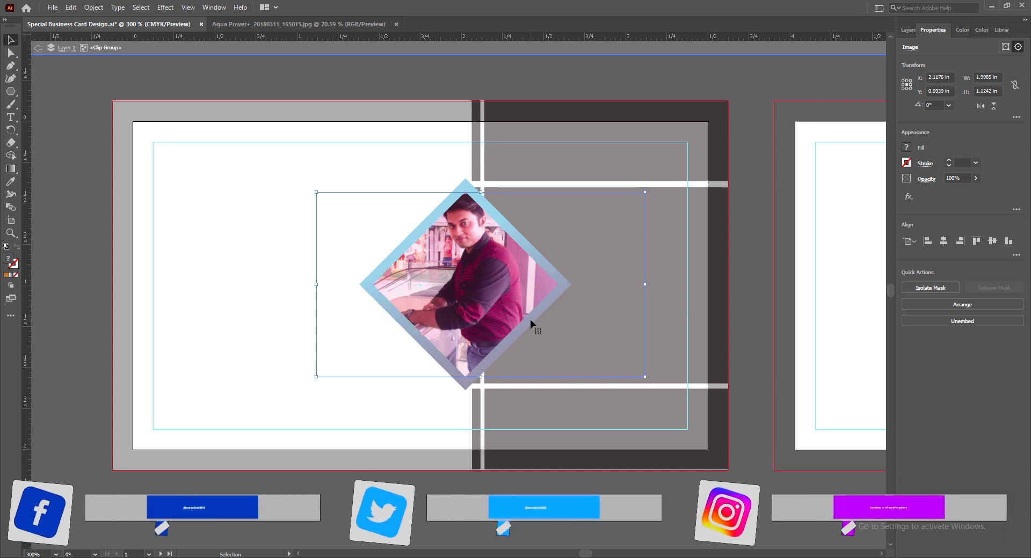
key("Down")
Exit isolation mode, save the document, and reselect the diamond photo group.
left_click(456, 507)
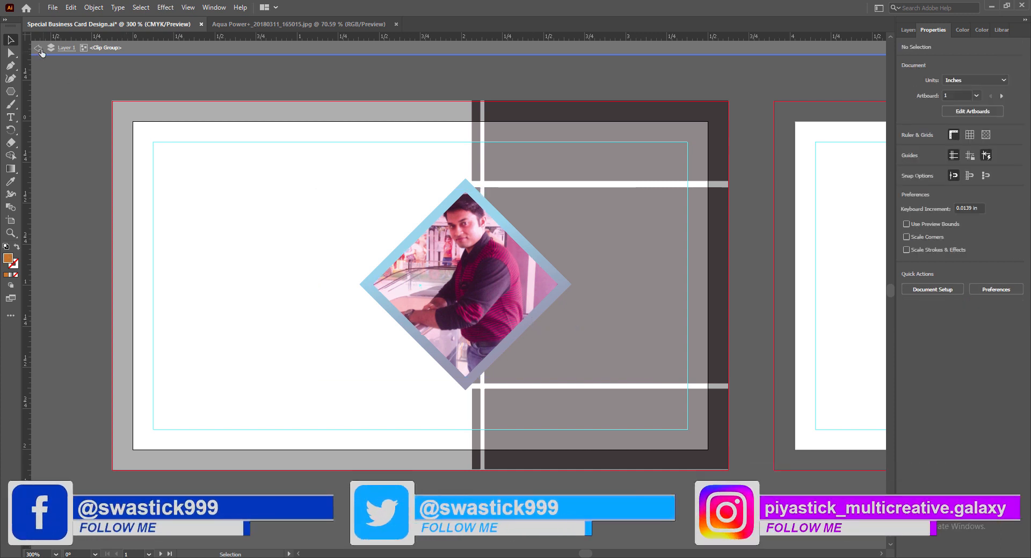
left_click(38, 49)
key("ctrl+s")
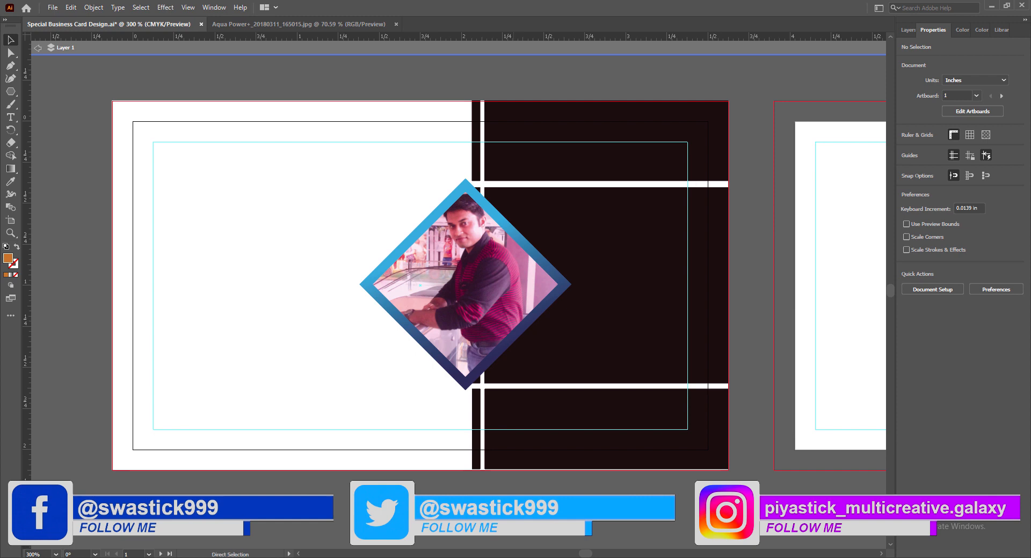
key("Escape")
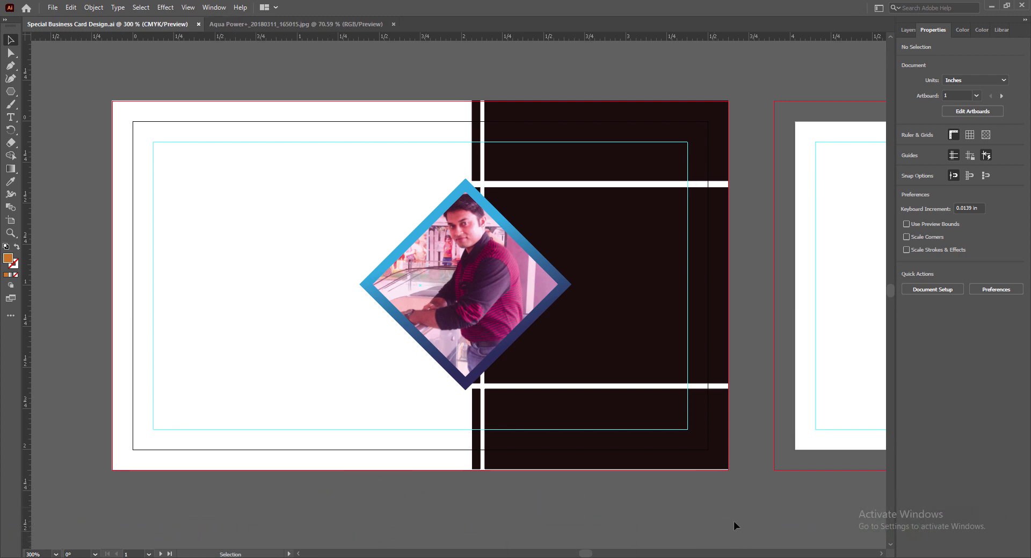
left_click(445, 330)
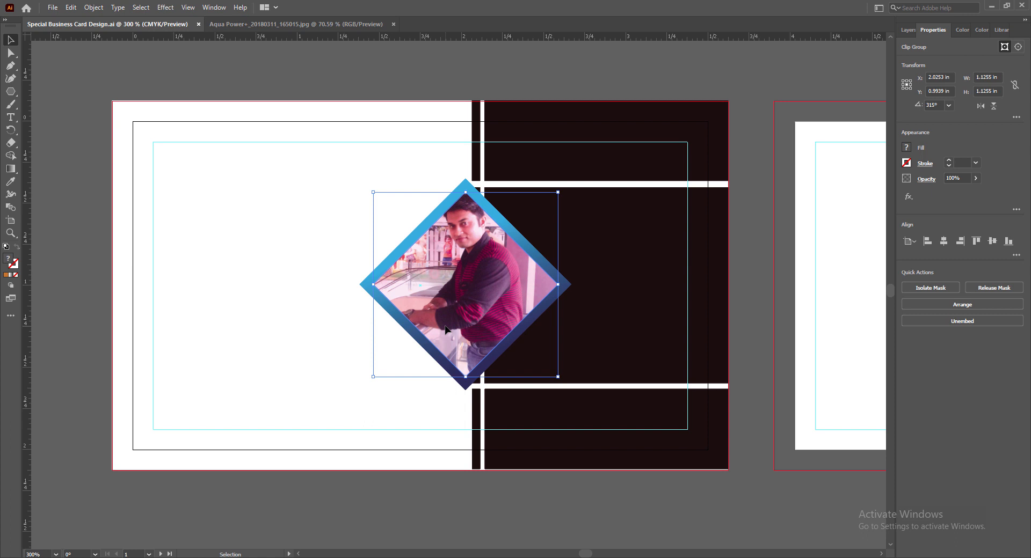
Give the diamond photo group a pale yellow stroke colour.
left_click(16, 265)
double_click(14, 265)
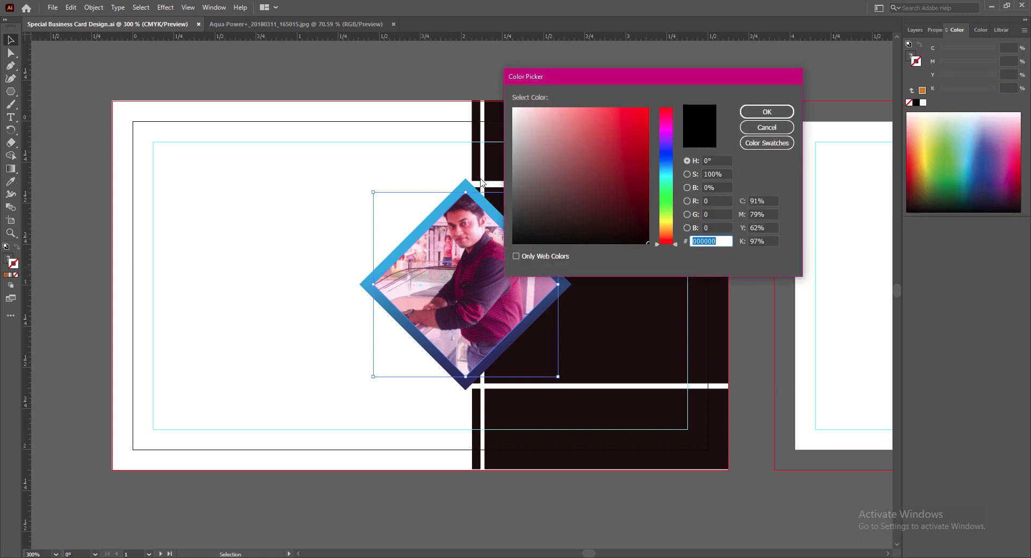
left_click(661, 229)
left_click(643, 132)
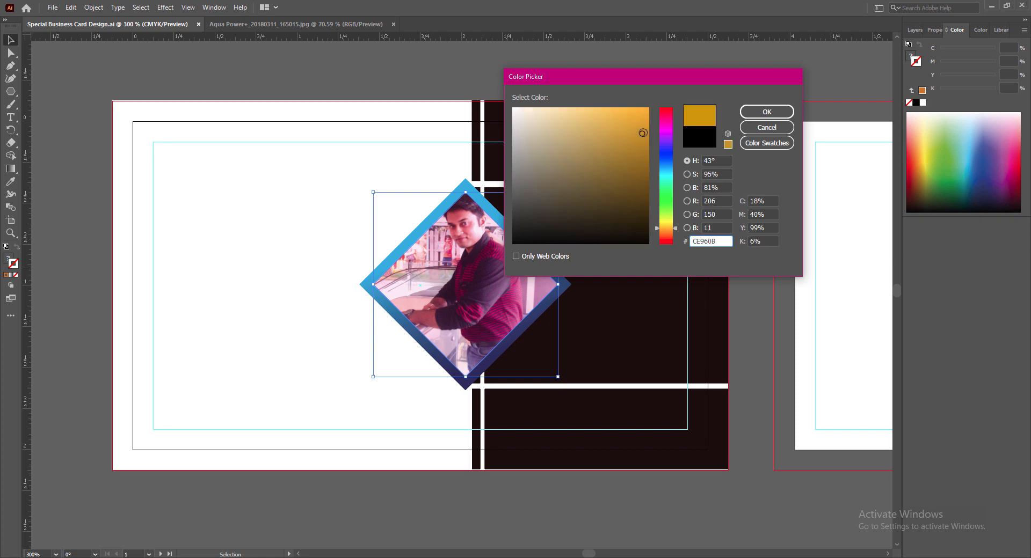
left_click(647, 109)
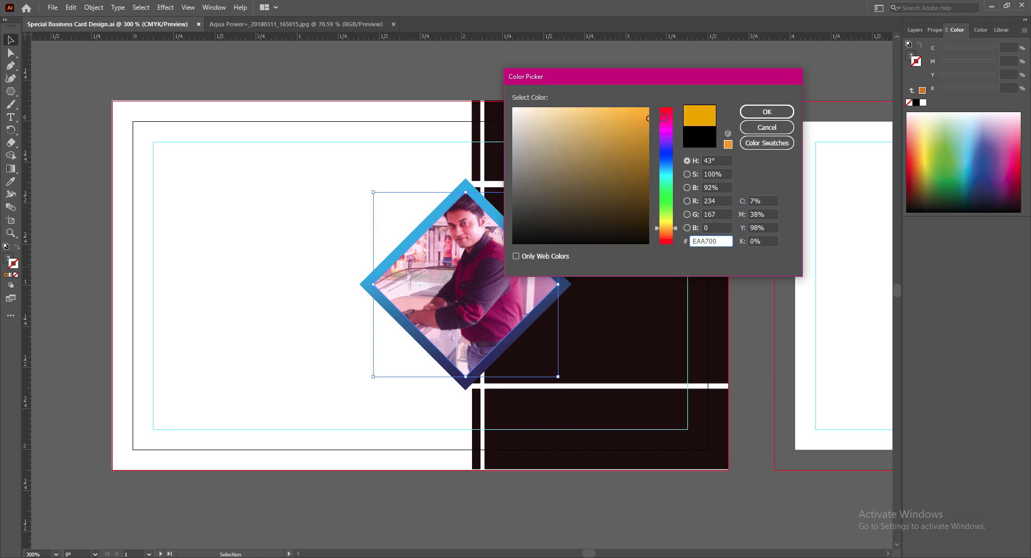
left_click(766, 112)
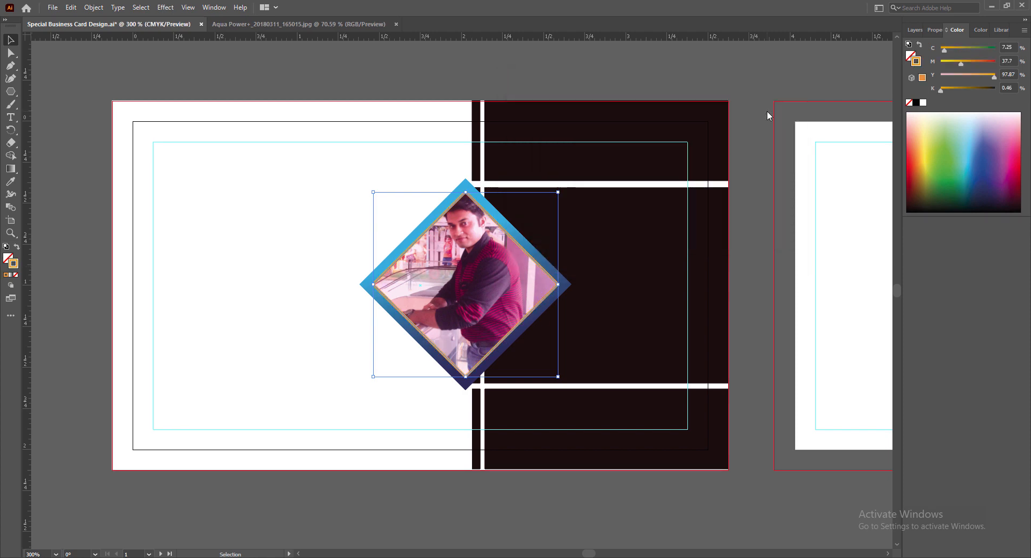
double_click(14, 264)
left_click_drag(667, 228, 668, 227)
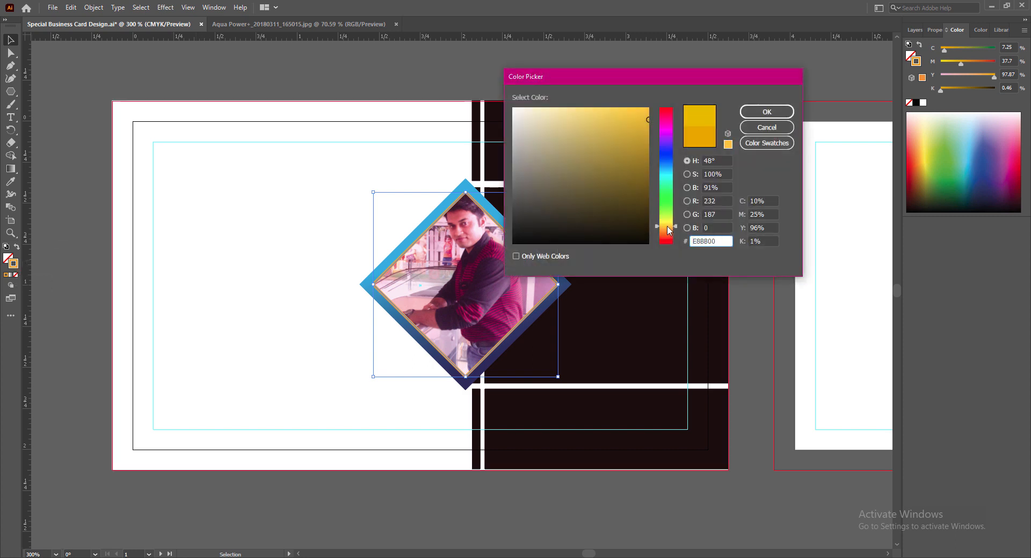
left_click(647, 110)
left_click(767, 112)
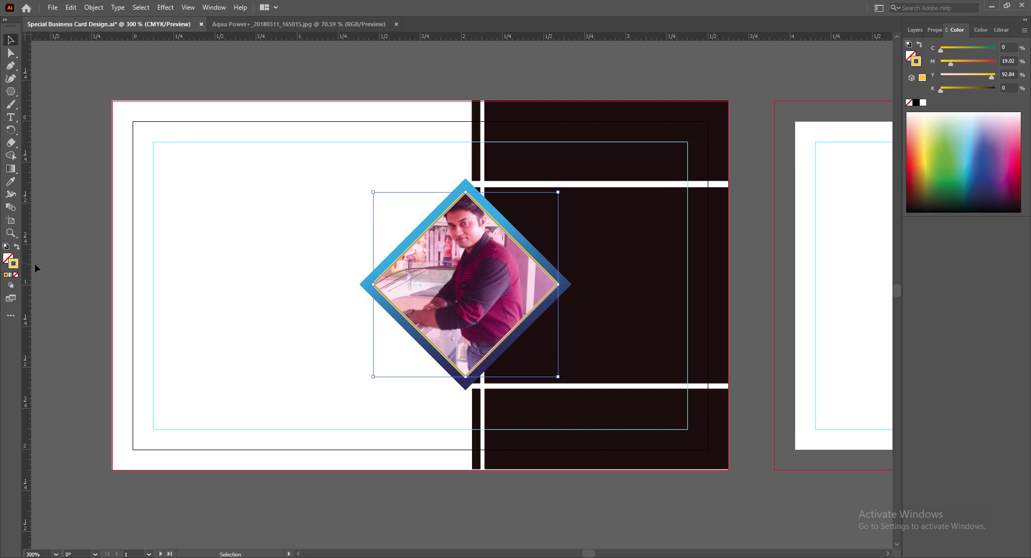
double_click(13, 264)
left_click_drag(552, 116, 539, 109)
left_click(767, 112)
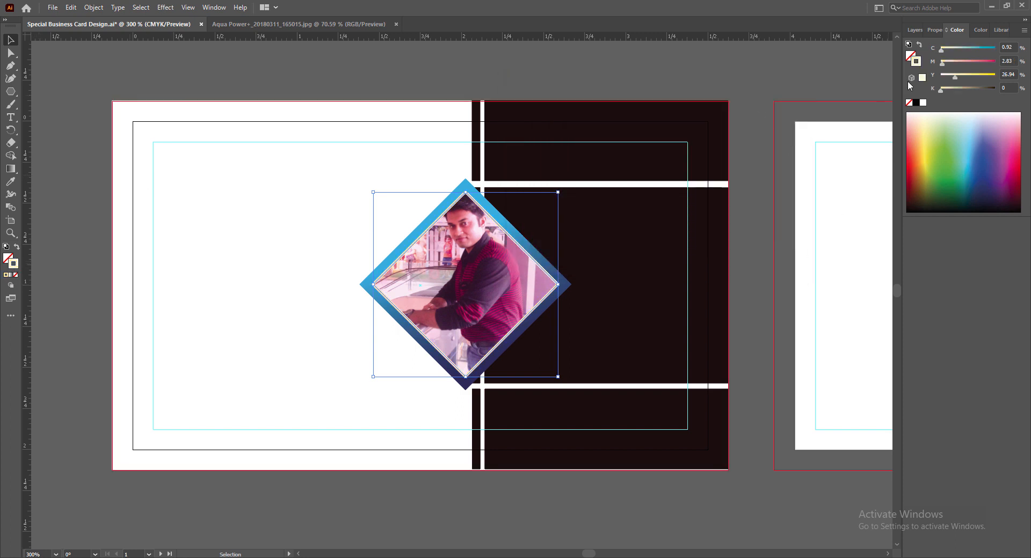
Set the diamond's stroke weight to 1.5 pt in Properties.
left_click(934, 30)
left_click(949, 161)
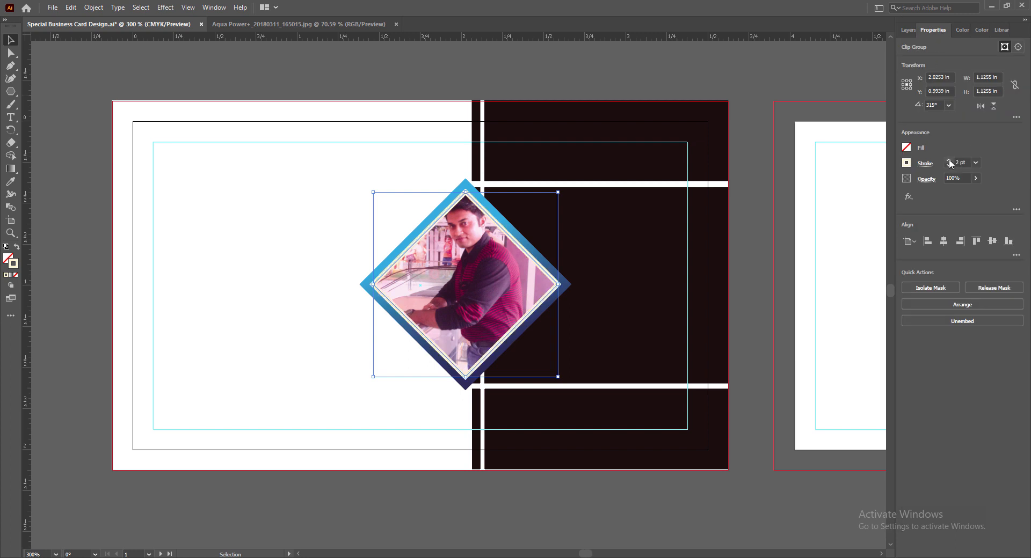
left_click(977, 163)
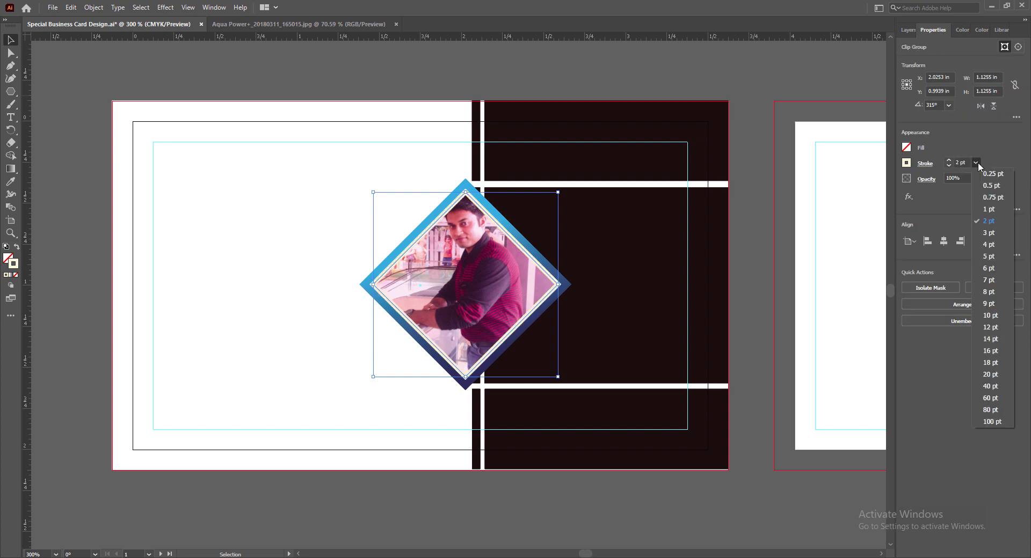
left_click(961, 162)
double_click(959, 162)
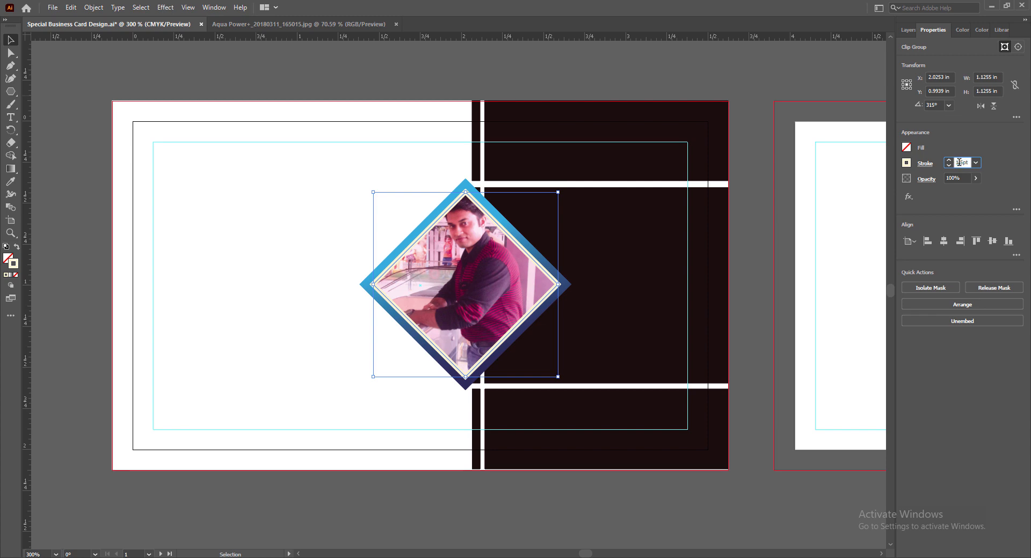
left_click(718, 501)
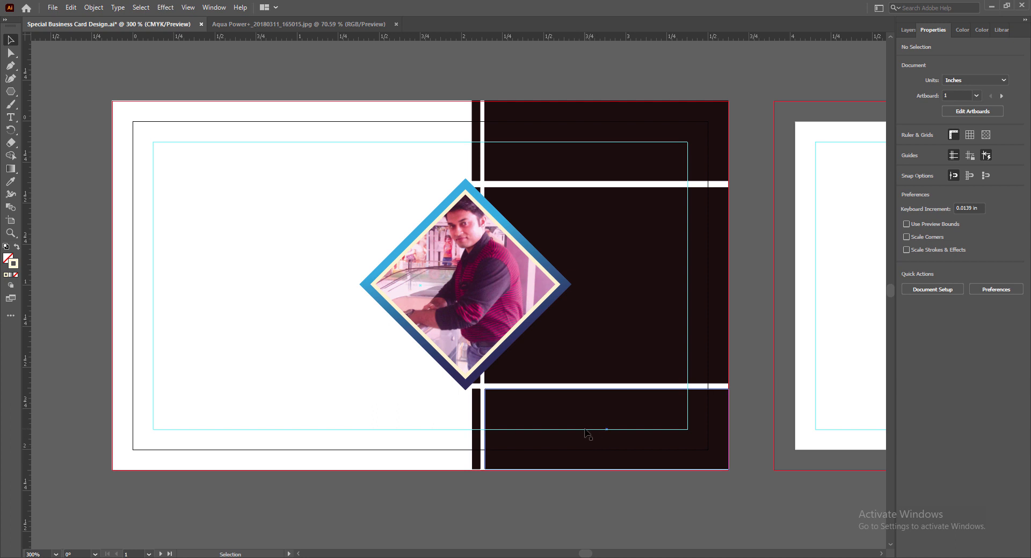
Refine the outline to a slightly lighter yellow and save the card.
left_click(541, 266)
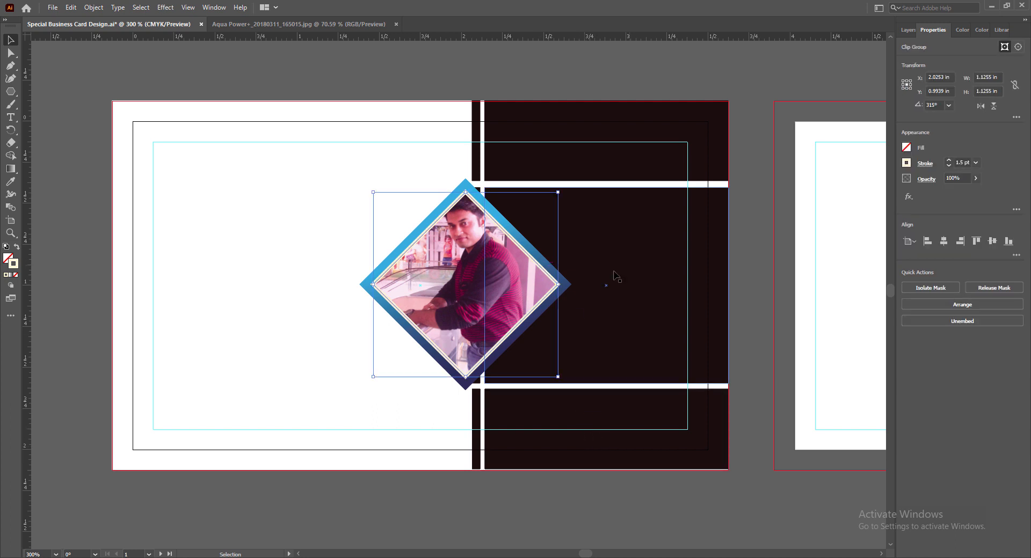
double_click(14, 267)
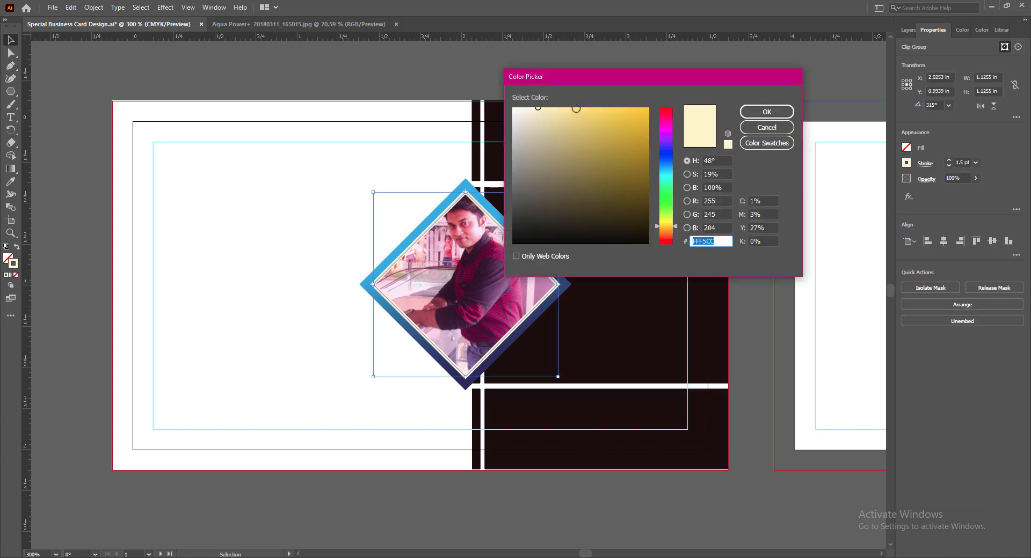
left_click(576, 108)
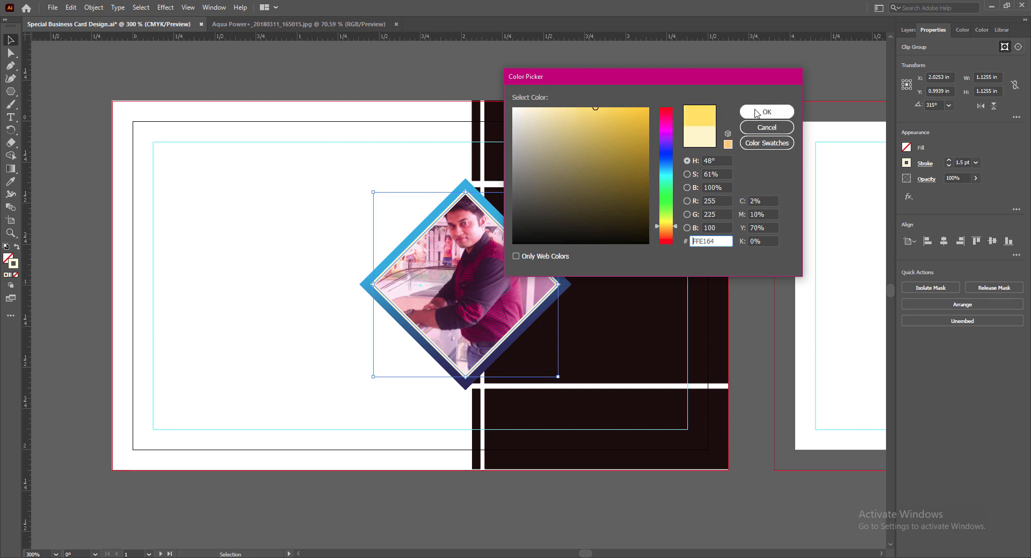
left_click(759, 112)
left_click(745, 494)
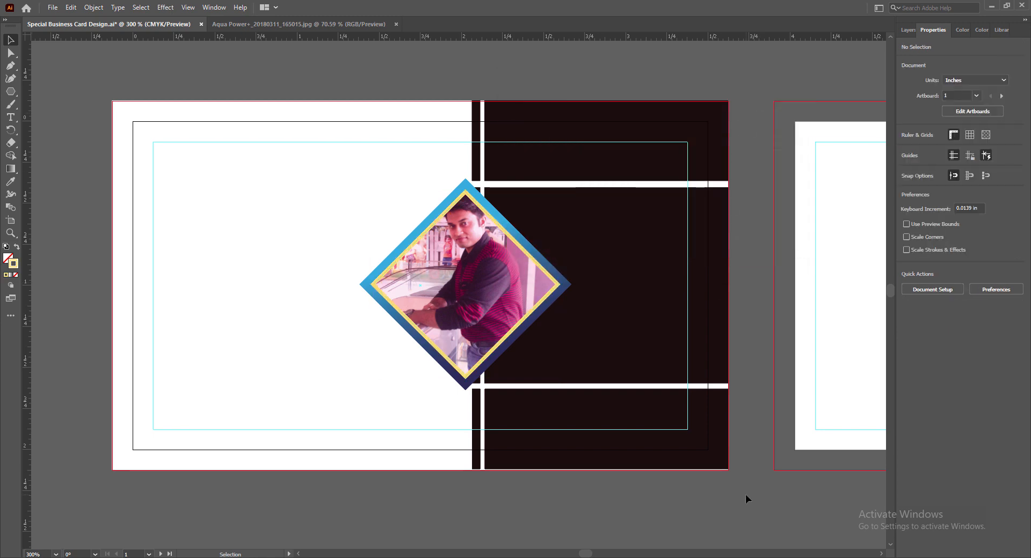
left_click(368, 283)
double_click(14, 266)
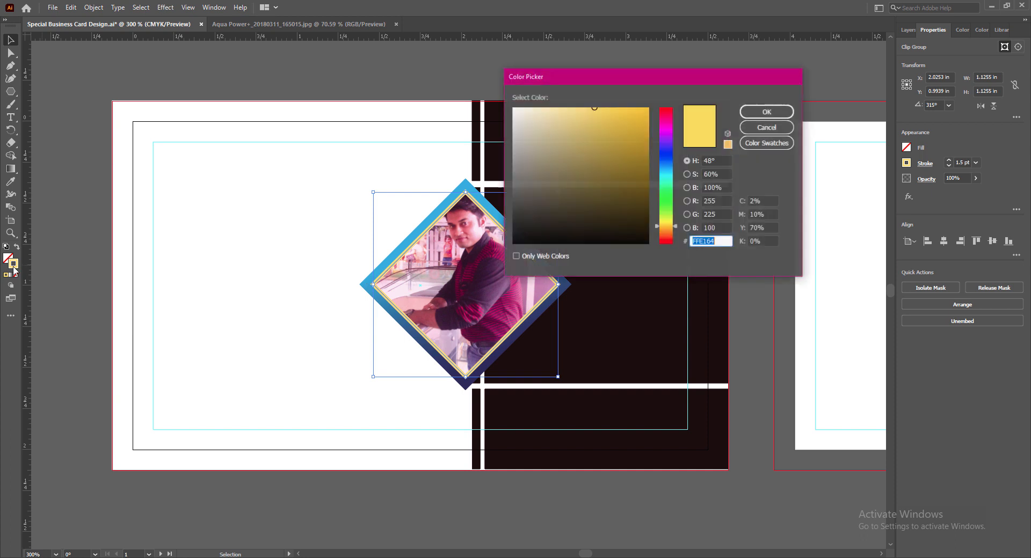
left_click(571, 108)
left_click(766, 112)
left_click(600, 495)
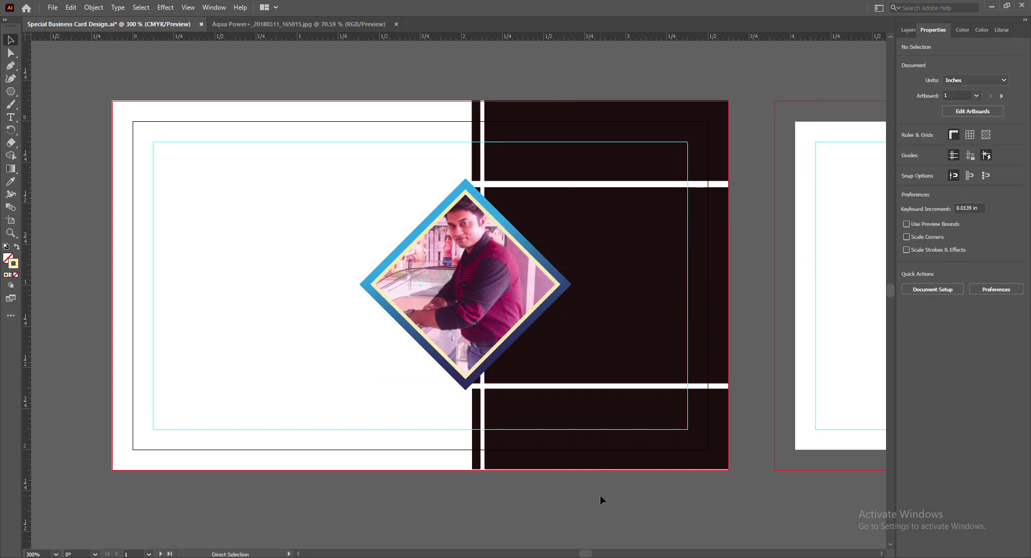
key("ctrl+s")
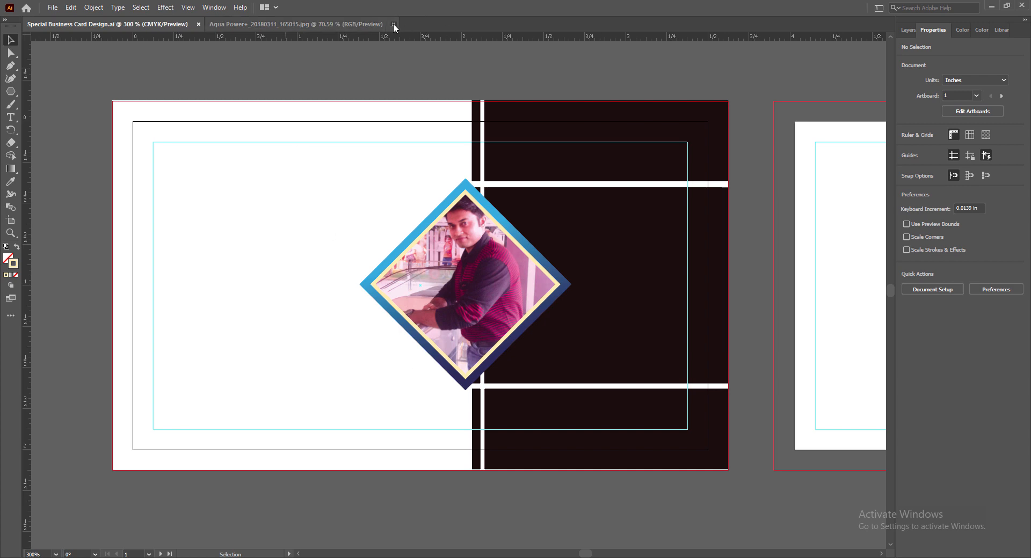
Close the Aqua Power photo file and place a scaled-down contact details image on the card's left.
left_click(394, 24)
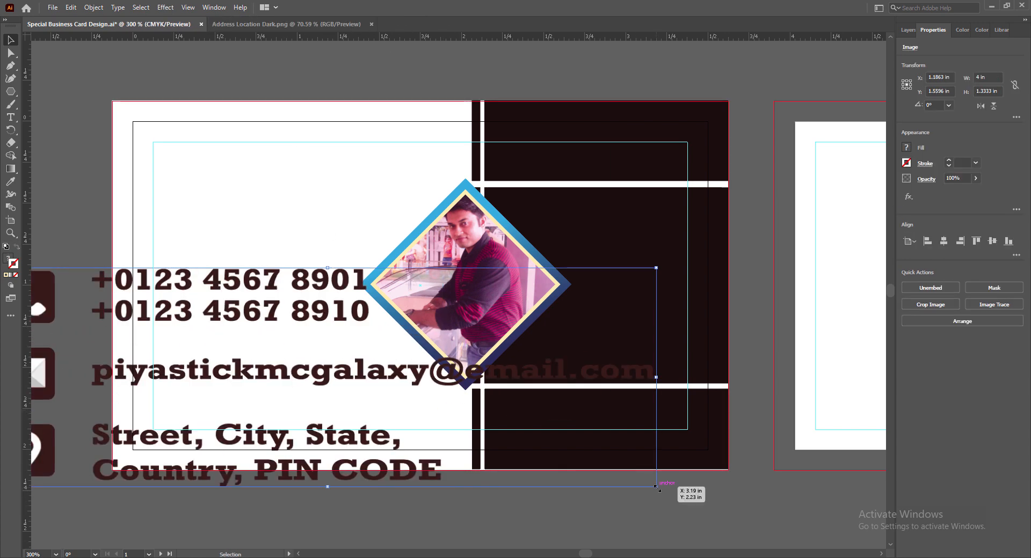
left_click_drag(690, 490, 254, 352)
left_click_drag(56, 290, 200, 282)
left_click_drag(143, 345, 165, 338)
left_click_drag(398, 338, 359, 326)
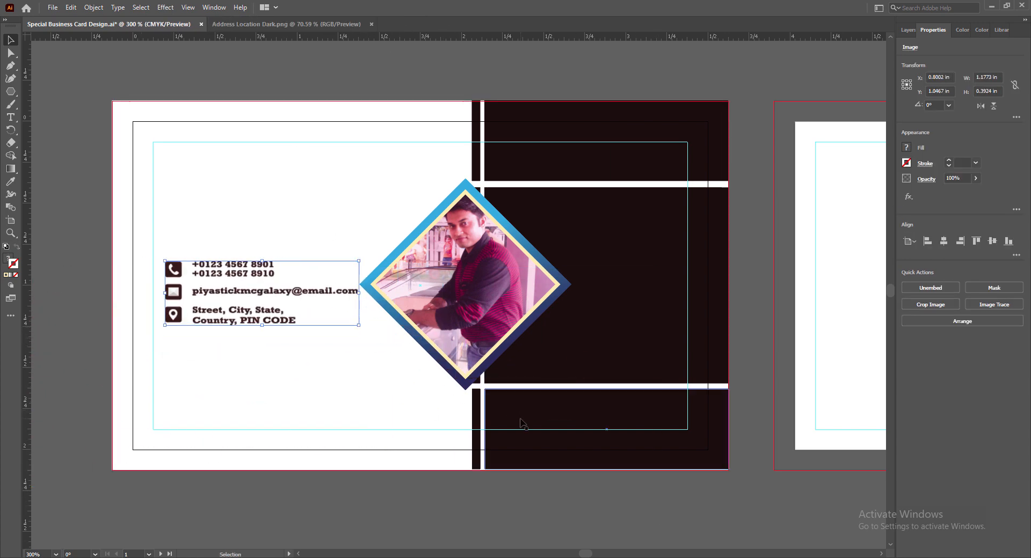
key("Left")
key("Left")
key("Left")
key("Left")
key("Left")
key("Up")
key("Up")
key("Up")
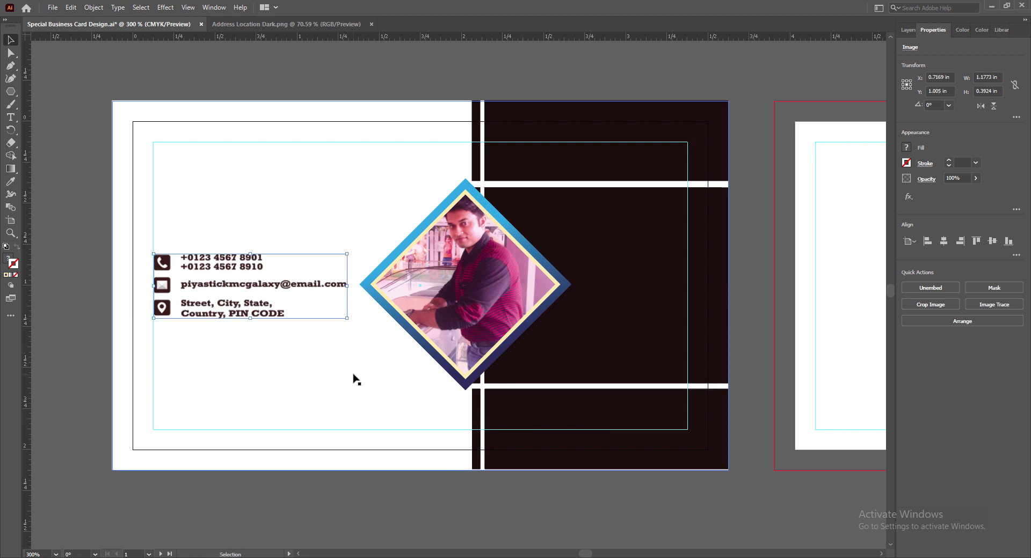
left_click(362, 508)
Resize and nudge the contact details to sit at the white side's left margin.
scroll(362, 507, "down", 3)
scroll(321, 314, "up", 3)
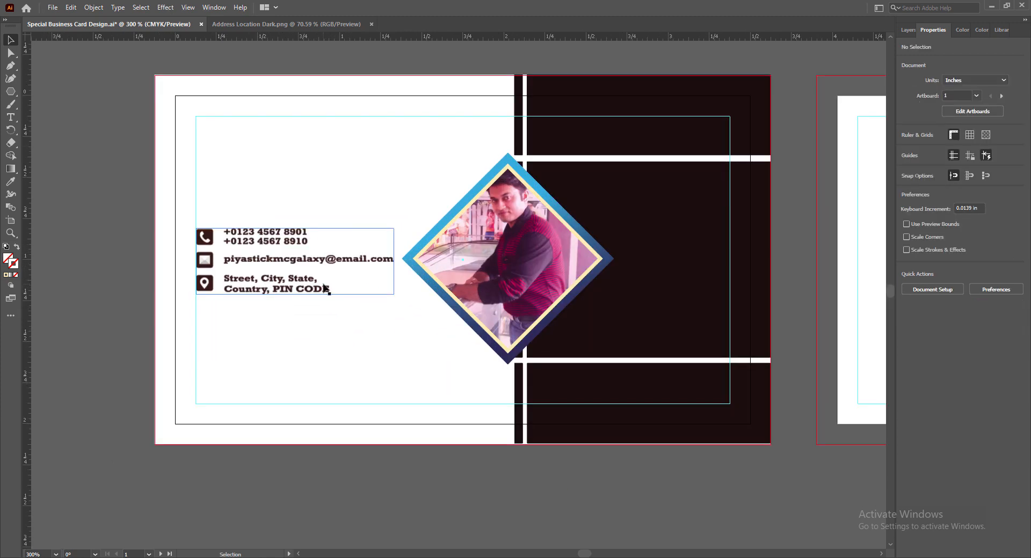
left_click(361, 286)
left_click_drag(395, 294, 430, 358)
key("Down")
key("Down")
key("Down")
key("Down")
key("Down")
key("Down")
key("Down")
key("Down")
key("Down")
key("Down")
key("Down")
key("Down")
key("Down")
key("Down")
key("Down")
key("Down")
key("Down")
key("Down")
key("Down")
key("Up")
key("Up")
key("Up")
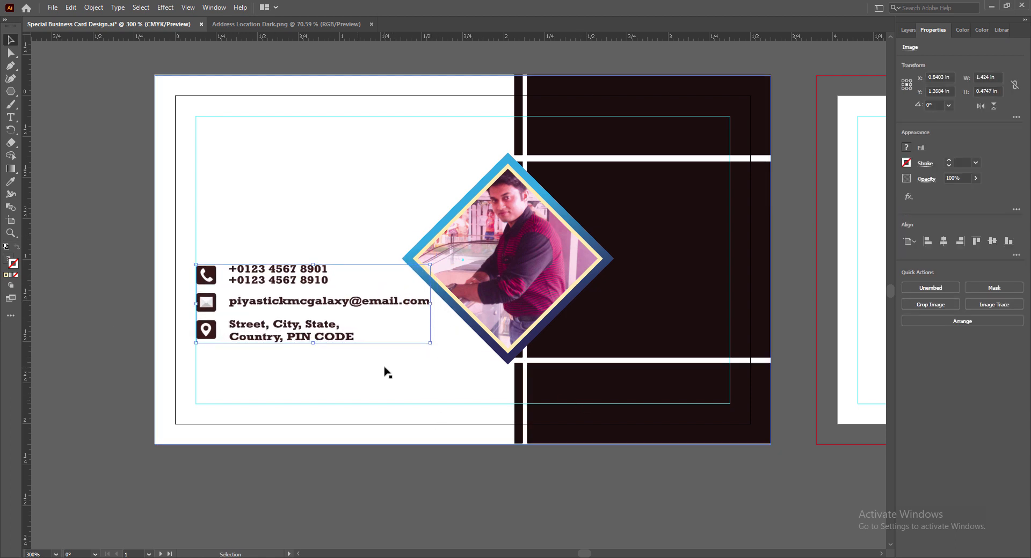
key("Up")
key("Up")
left_click_drag(430, 338, 405, 329)
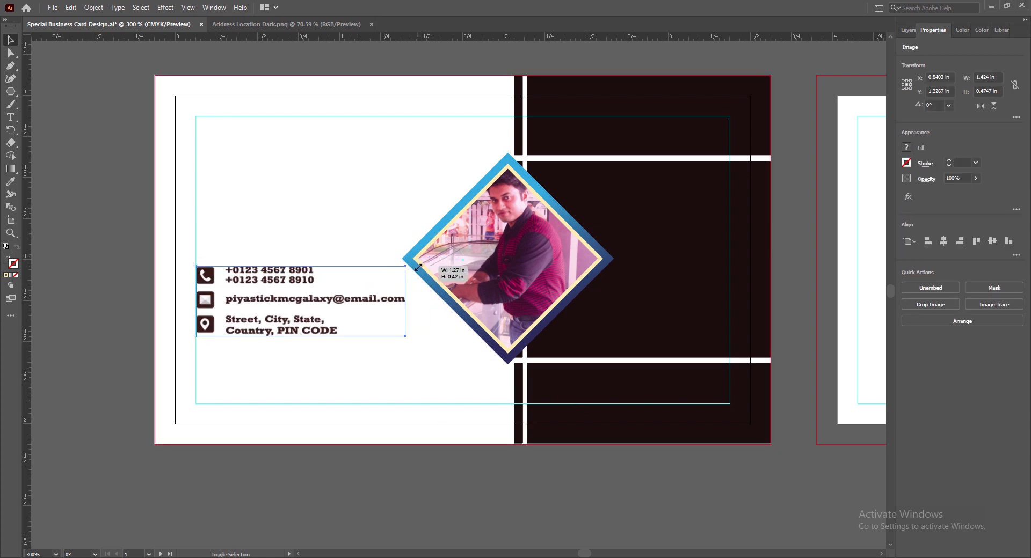
left_click(432, 504)
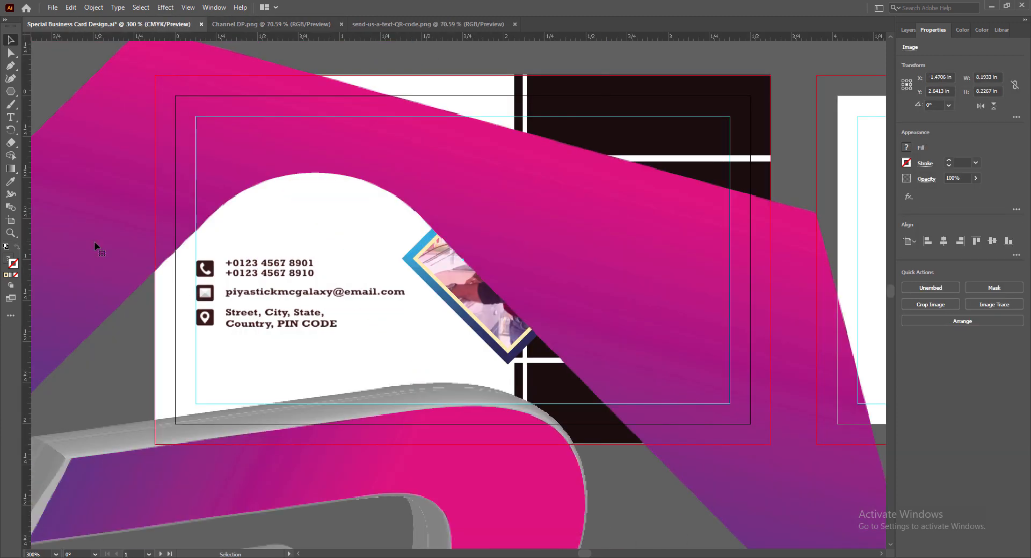
Shrink the pink hexagon logo to about 0.46 in and place it at the card's upper-left.
left_click_drag(94, 245, 591, 298)
left_click_drag(148, 83, 474, 410)
left_click_drag(800, 526, 449, 214)
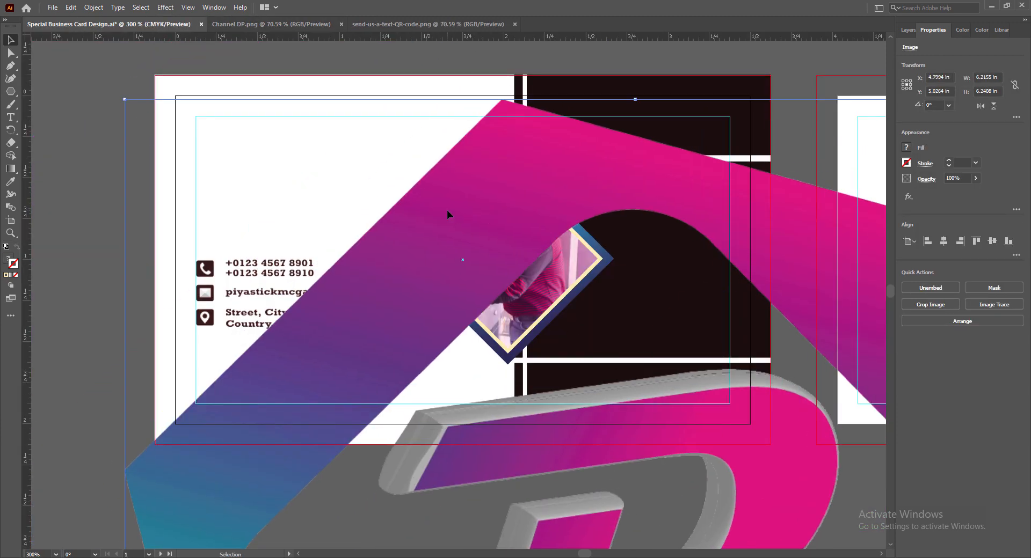
left_click_drag(124, 99, 563, 539)
left_click_drag(787, 544, 460, 109)
left_click_drag(237, 103, 642, 508)
left_click_drag(753, 532, 319, 140)
left_click_drag(209, 117, 300, 208)
left_click_drag(365, 232, 260, 142)
key("Right")
key("Left")
mouse_move(281, 204)
left_mouse_down()
mouse_move(295, 204)
mouse_move(271, 199)
left_mouse_up()
key("Up")
Raise the logo's yellow with Adjust Color Balance, then save the card.
left_click(165, 7)
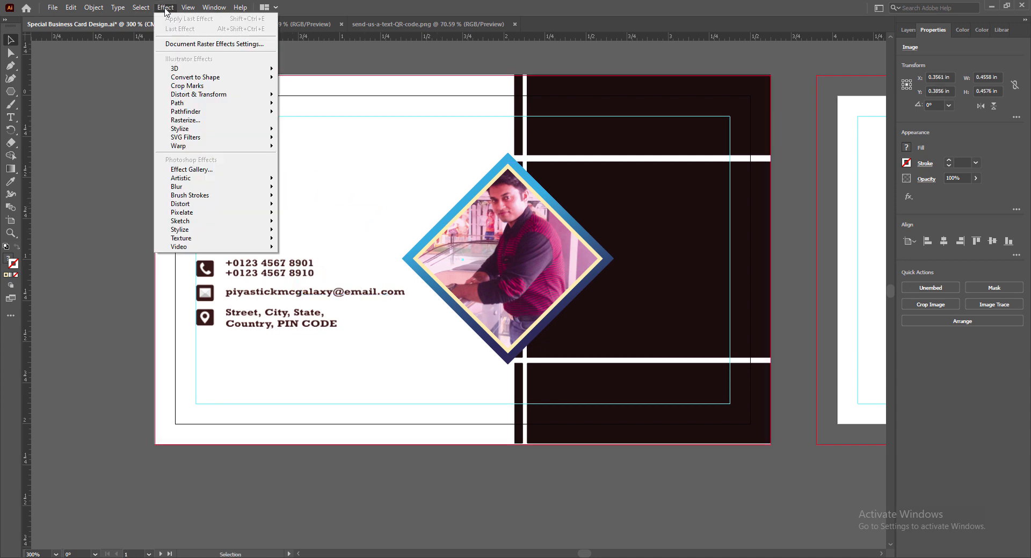
mouse_move(225, 208)
left_click(292, 235)
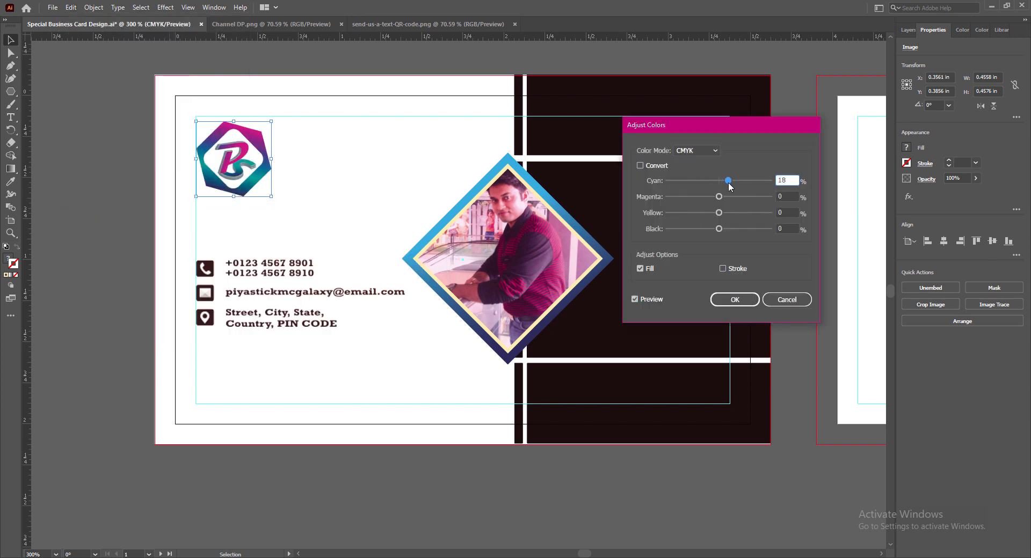
left_click_drag(730, 202, 728, 197)
mouse_move(719, 213)
left_mouse_down()
mouse_move(749, 215)
mouse_move(717, 232)
left_mouse_up()
key("Return")
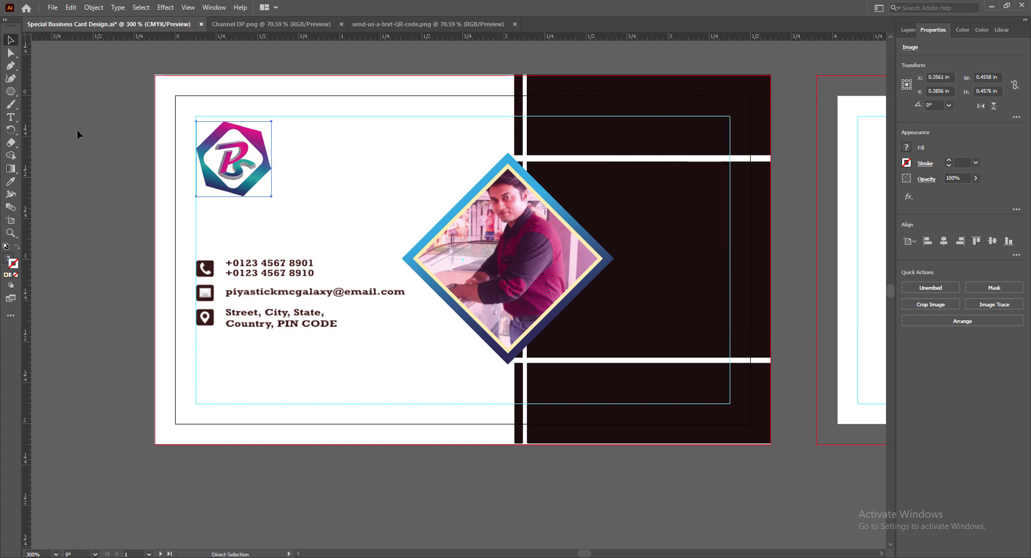
left_click(77, 135)
key("ctrl+s")
scroll(492, 507, "right", 1)
scroll(363, 513, "up", 1)
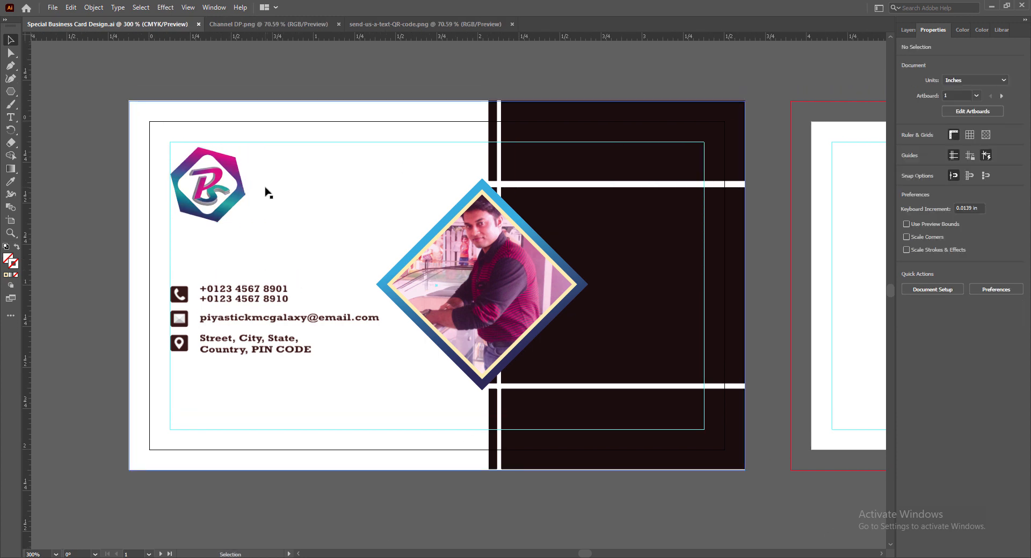
Type PIYASTICK beside the hexagon logo in a bold font and nudge it into place.
key("t")
left_click(253, 161)
type("PIYASTICK")
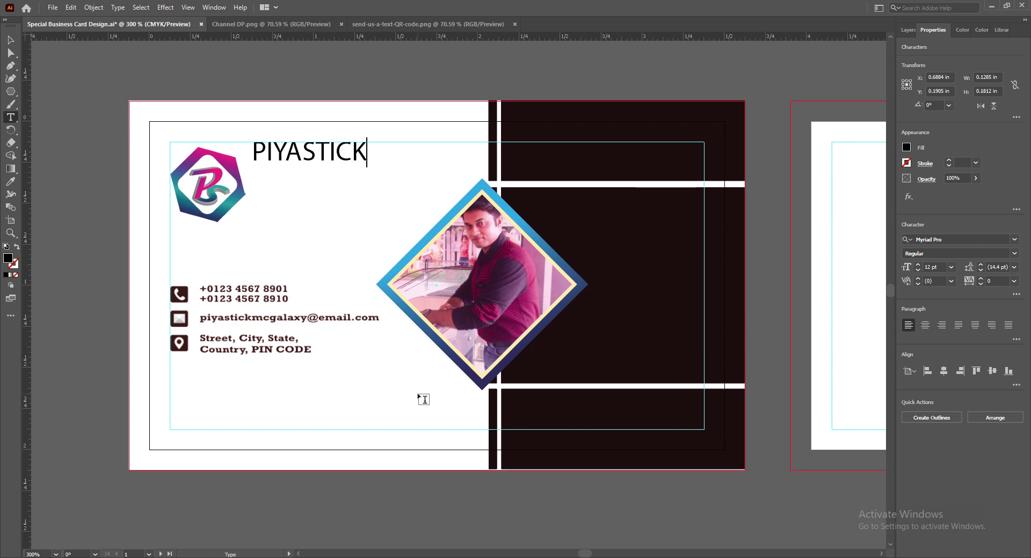
double_click(373, 152)
left_click(1014, 240)
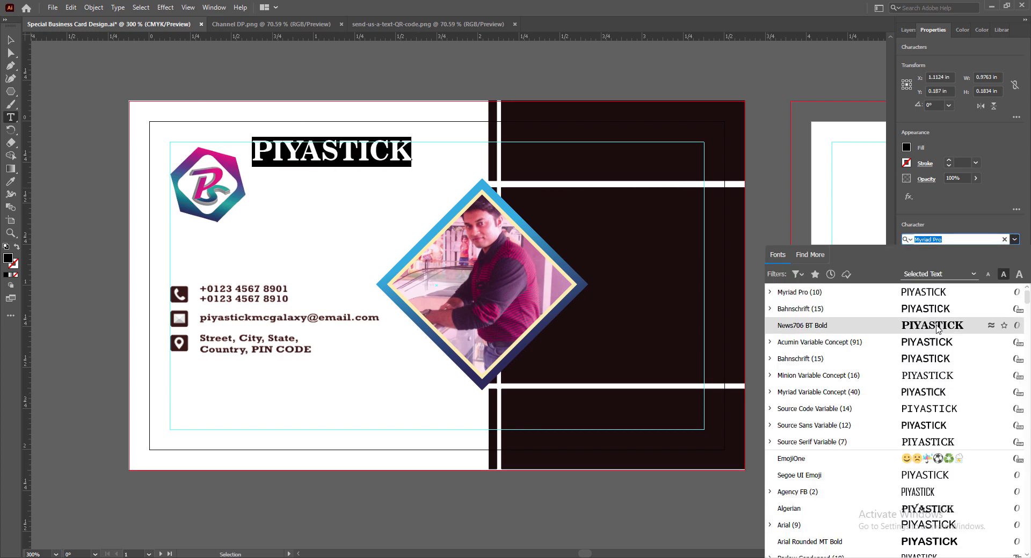
left_click(838, 328)
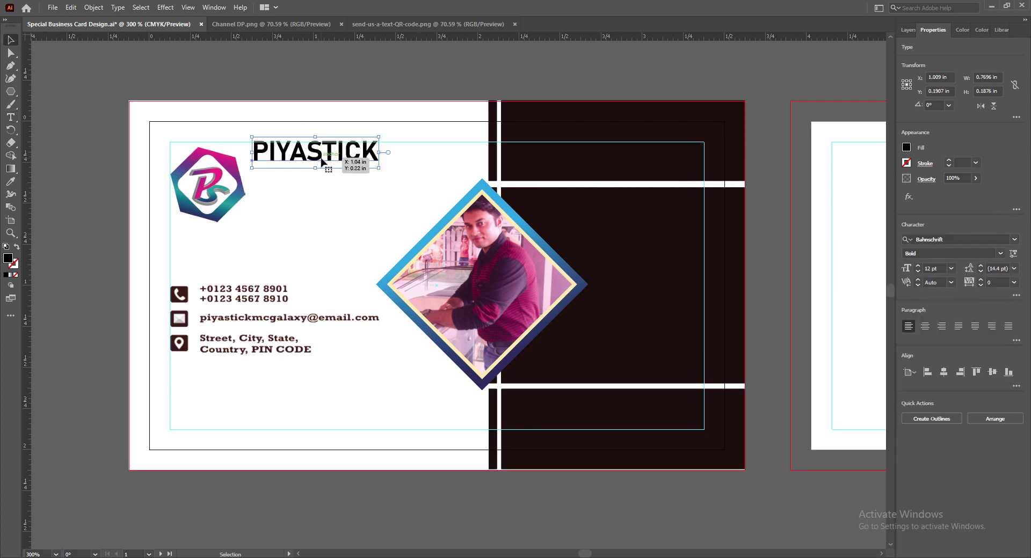
left_click_drag(320, 155, 314, 173)
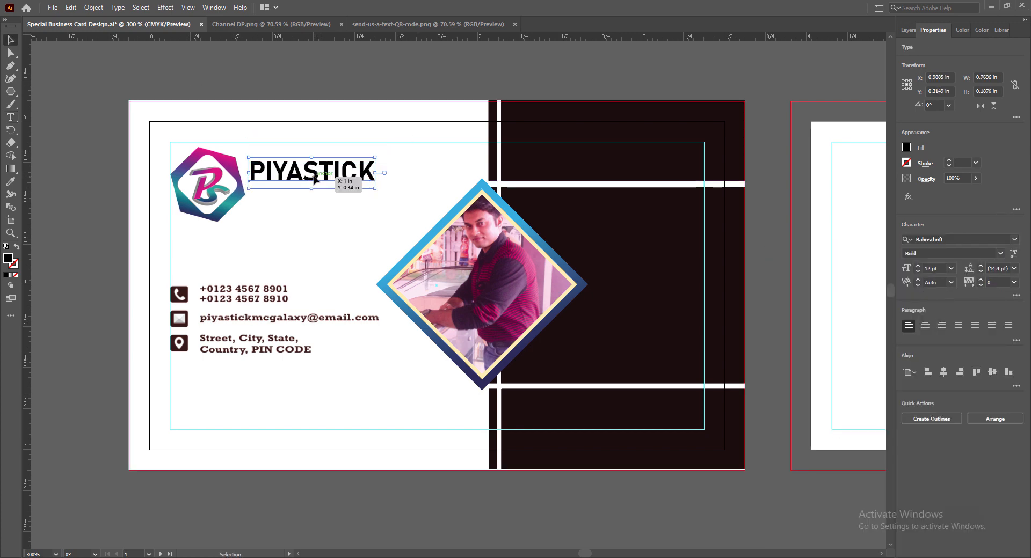
key("Up")
key("Up")
key("Down")
key("Right")
key("Right")
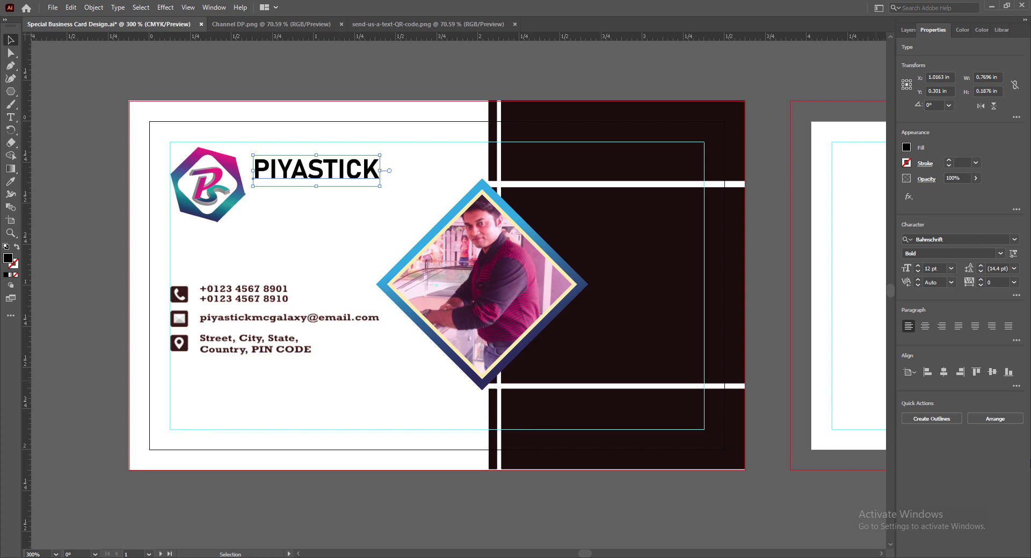
key("Up")
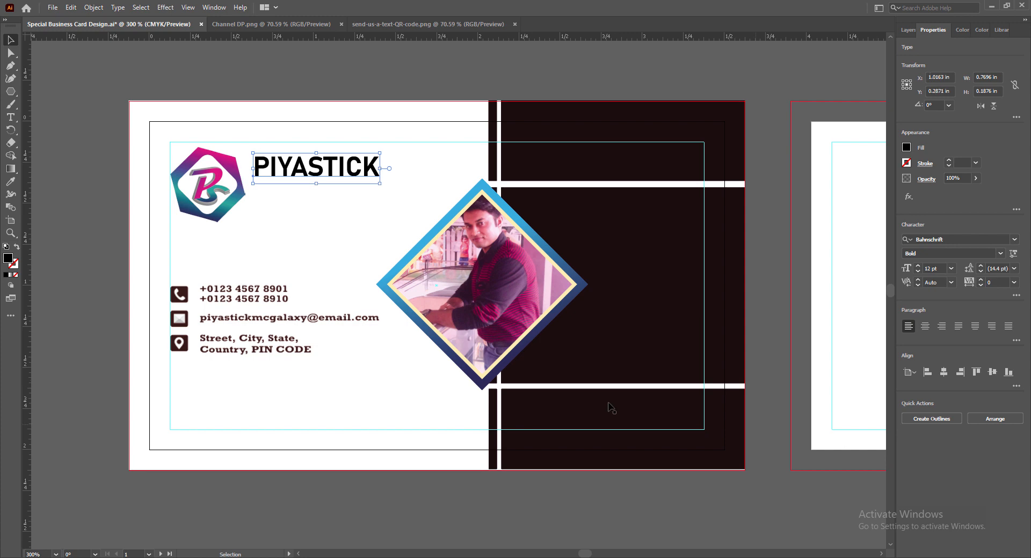
Give the PIYASTICK text a dark blue fill.
double_click(331, 157)
left_click(906, 147)
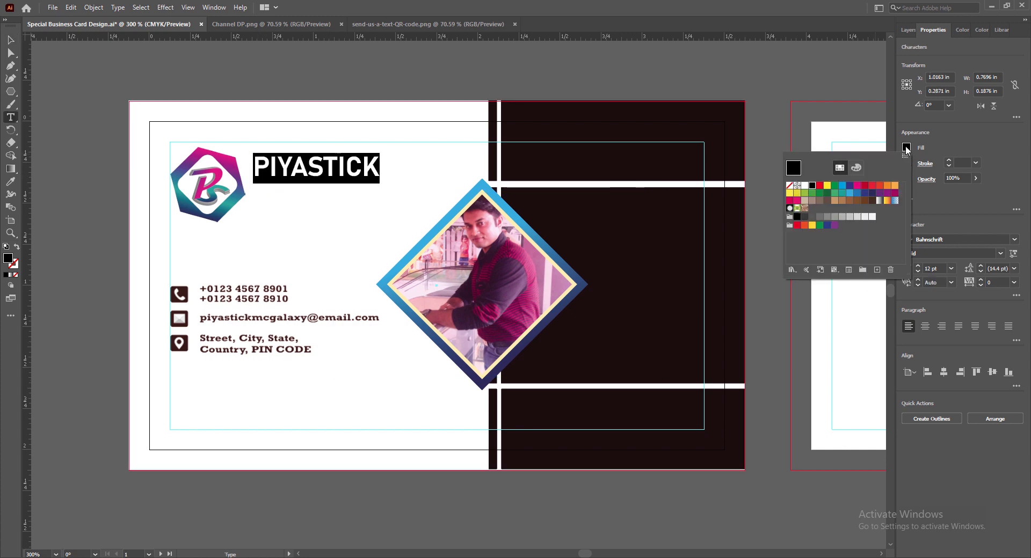
left_click(871, 200)
left_click(263, 166)
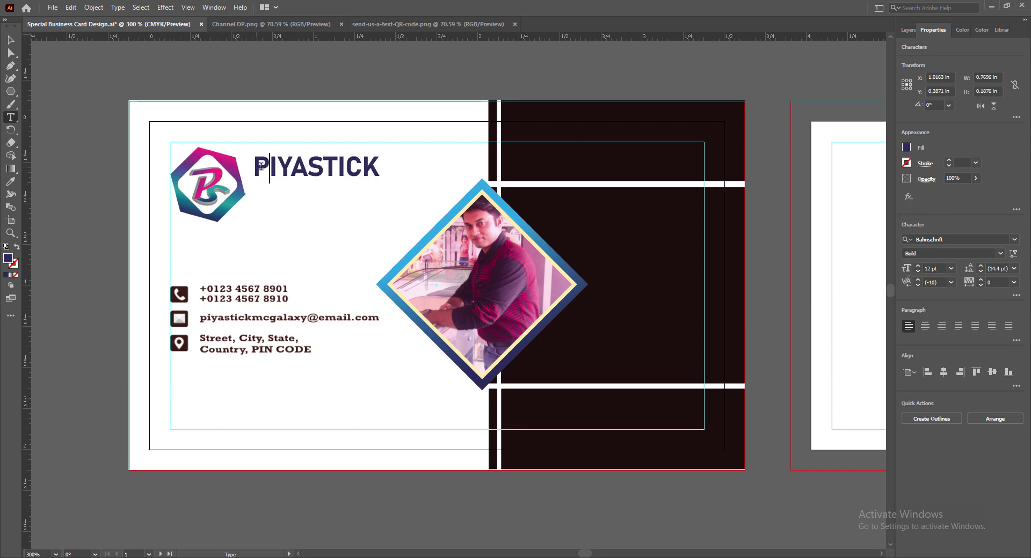
key("ctrl+a")
key("i")
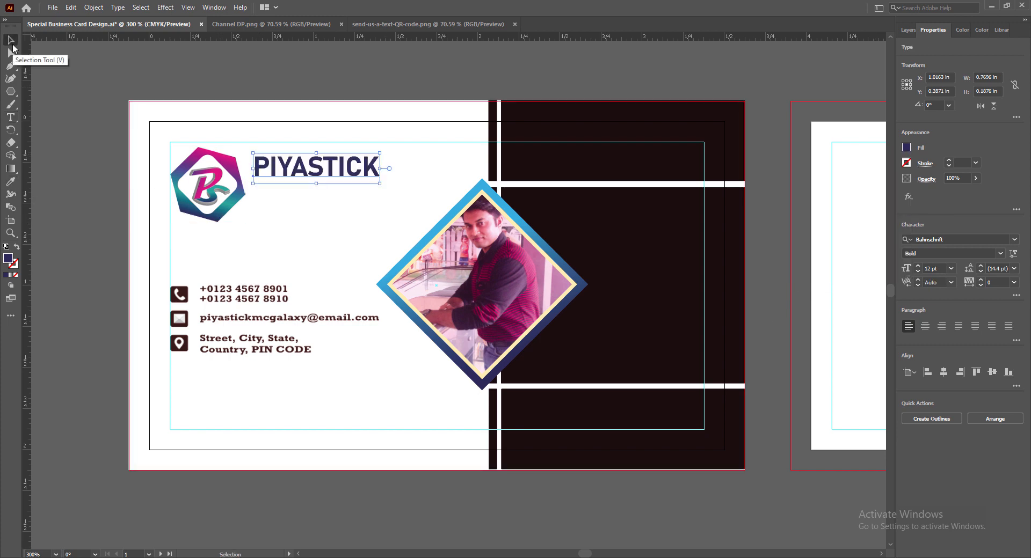
left_click(11, 40)
Duplicate PIYASTICK just below it and retype the copy as M.C GALAXY.
left_click_drag(289, 171, 326, 197)
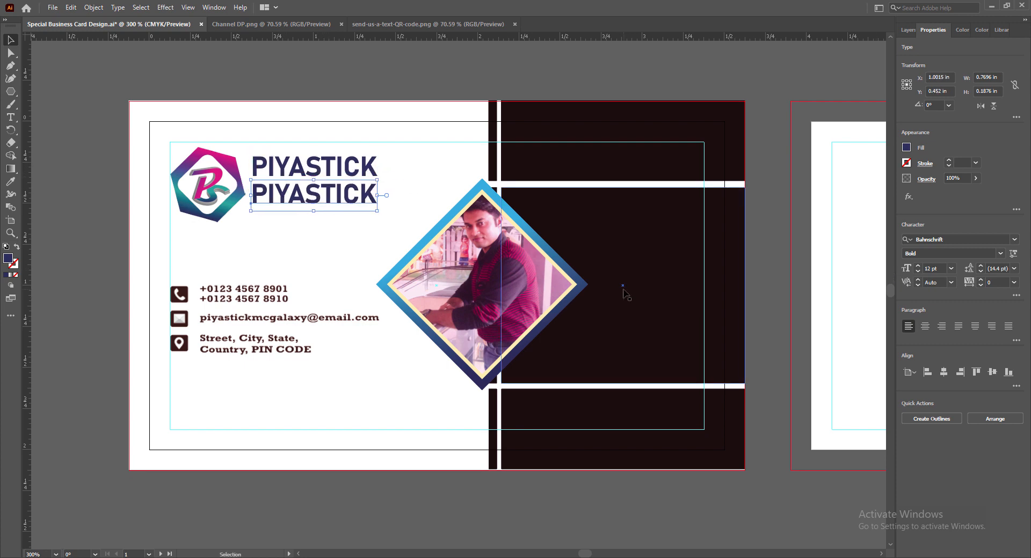
double_click(283, 197)
type("M.C GALAXY")
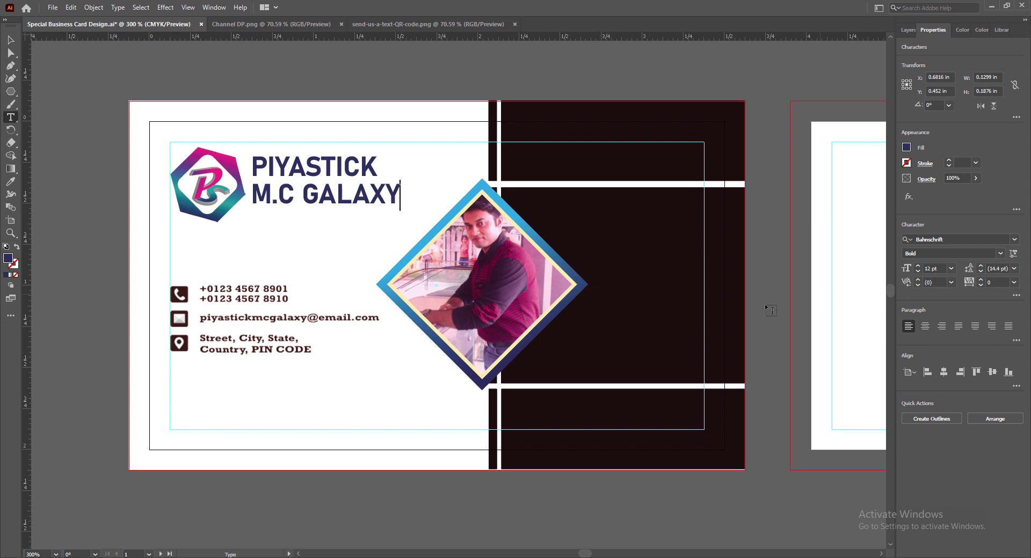
left_click_drag(253, 195, 399, 192)
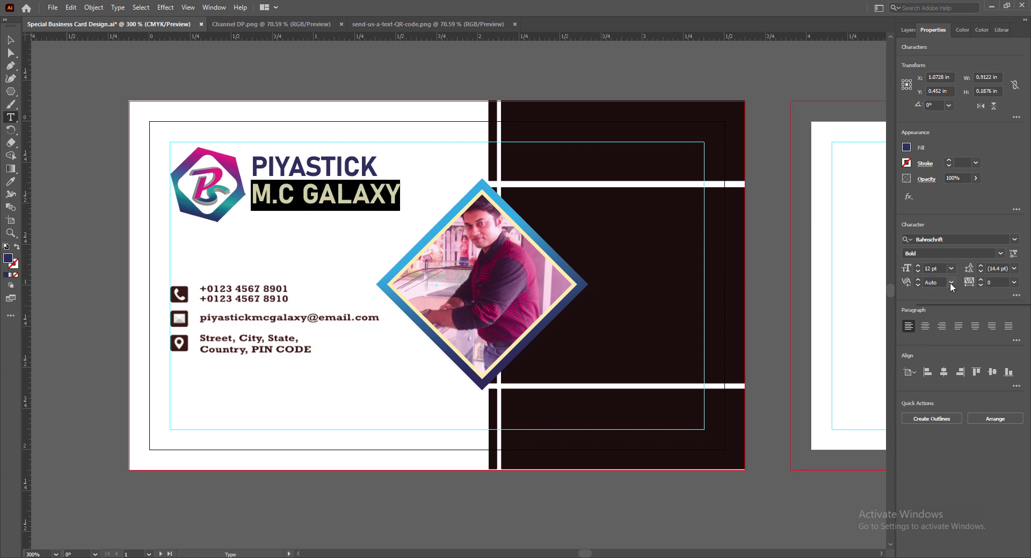
Set M.C GALAXY to 9 pt SemiBold with letter spacing 75.
left_click(951, 268)
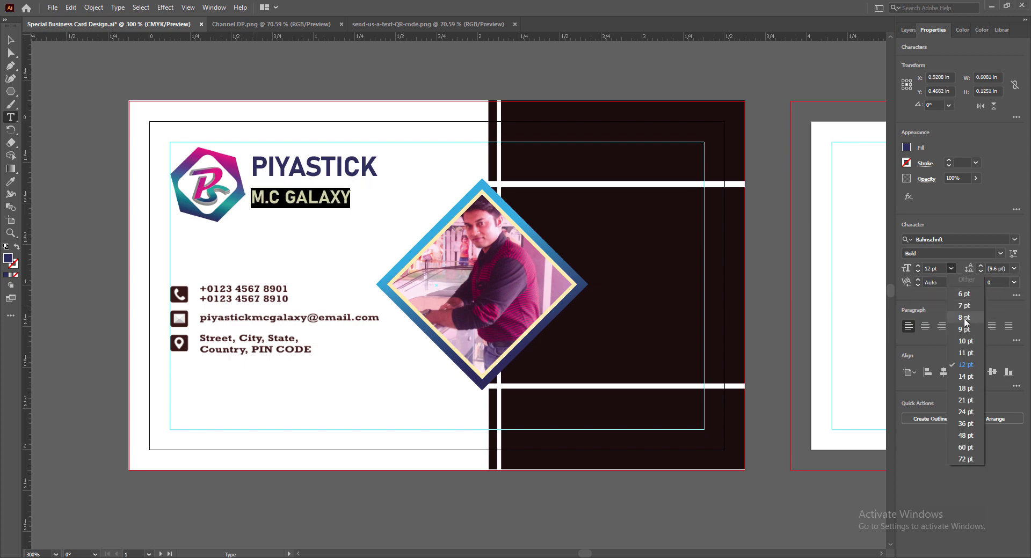
left_click(965, 329)
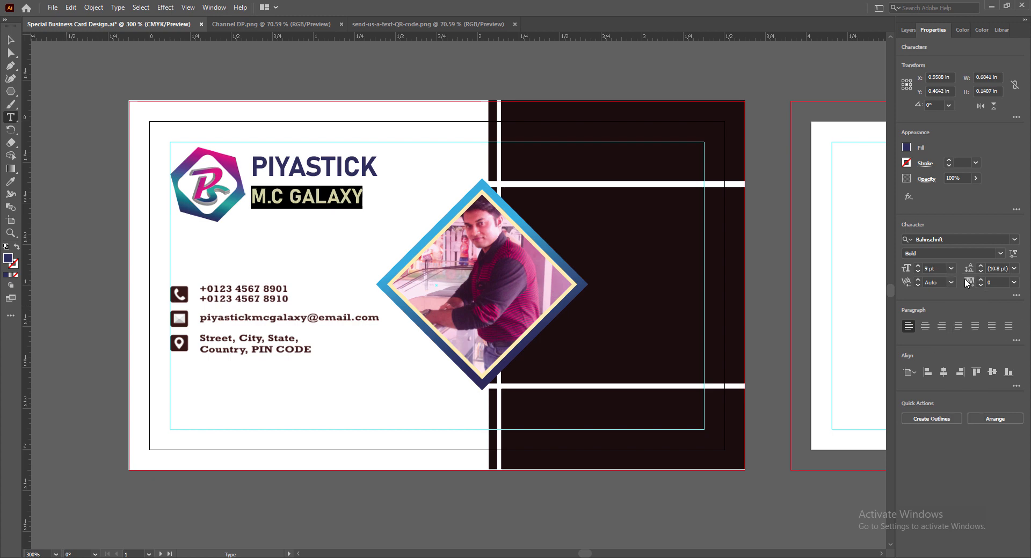
key("Escape")
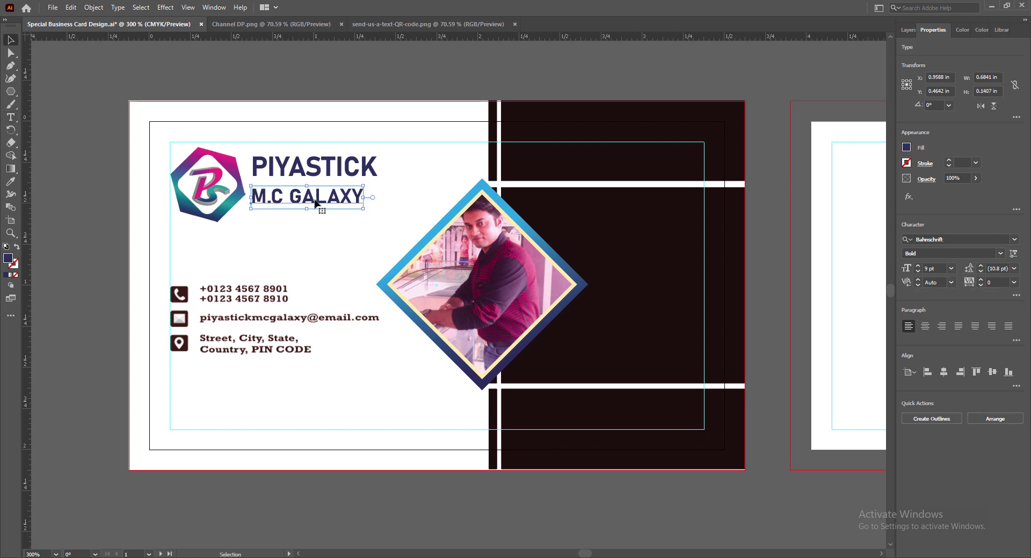
left_click(999, 254)
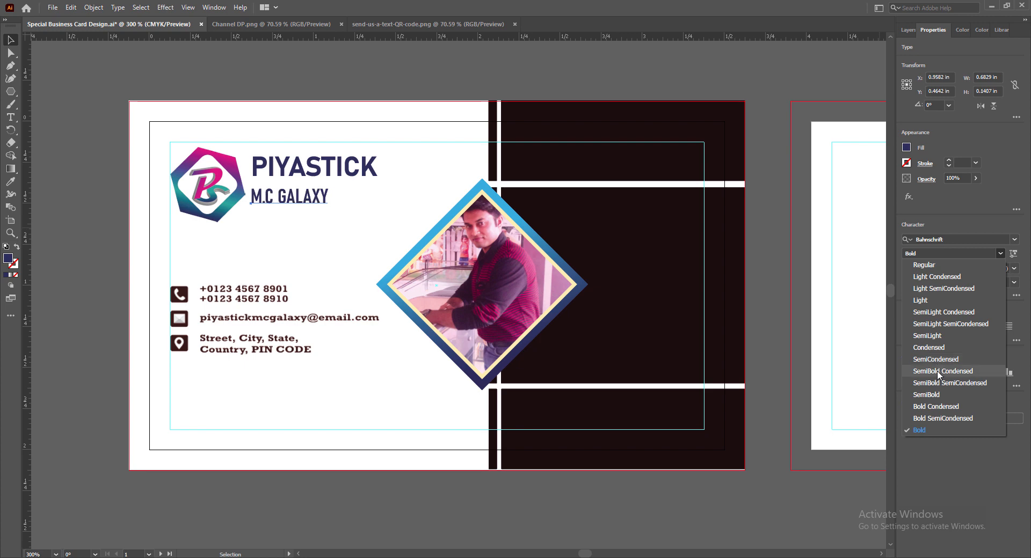
left_click(936, 394)
left_click(980, 280)
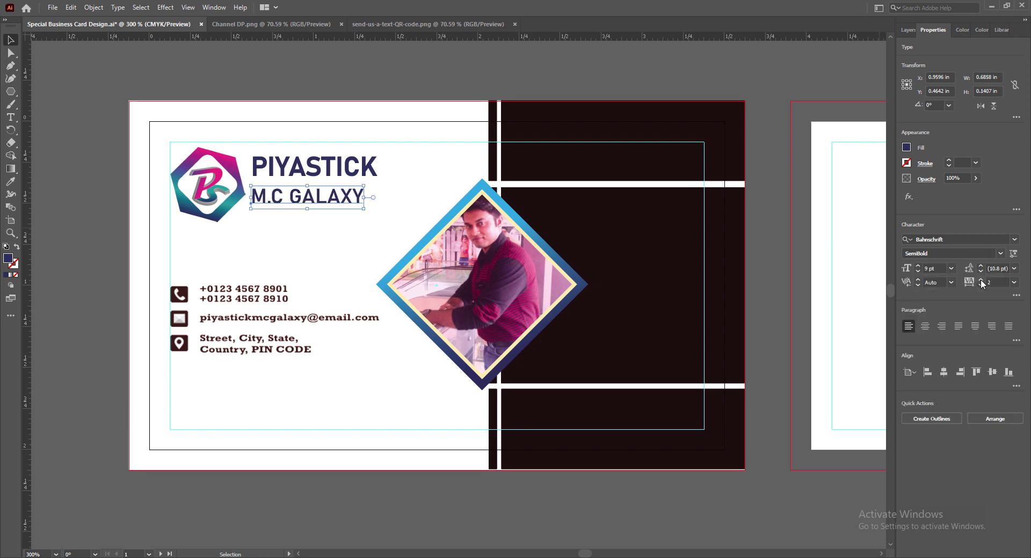
left_click(1014, 283)
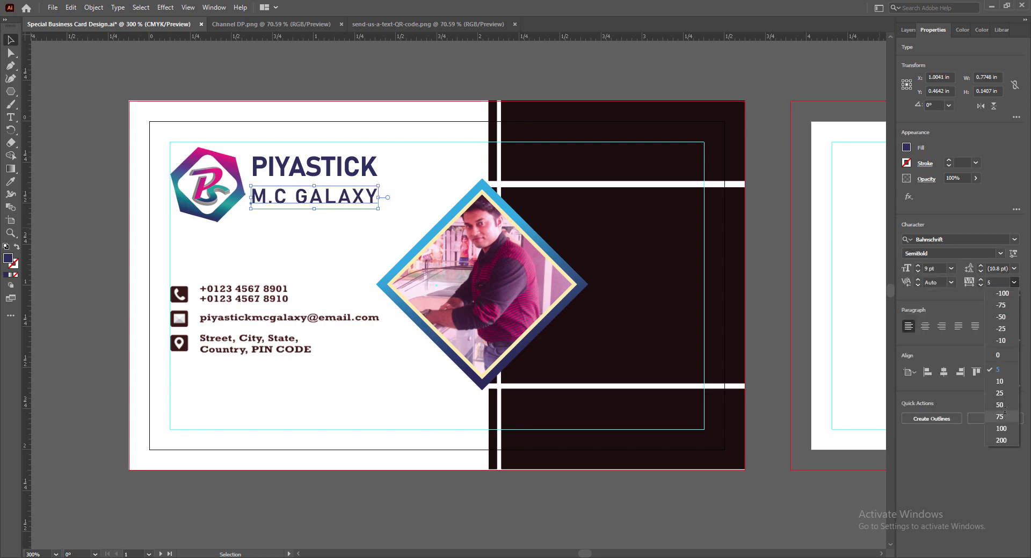
left_click(1000, 416)
Colour M.C GALAXY with magenta sampled from the logo.
left_click(906, 147)
left_click(11, 181)
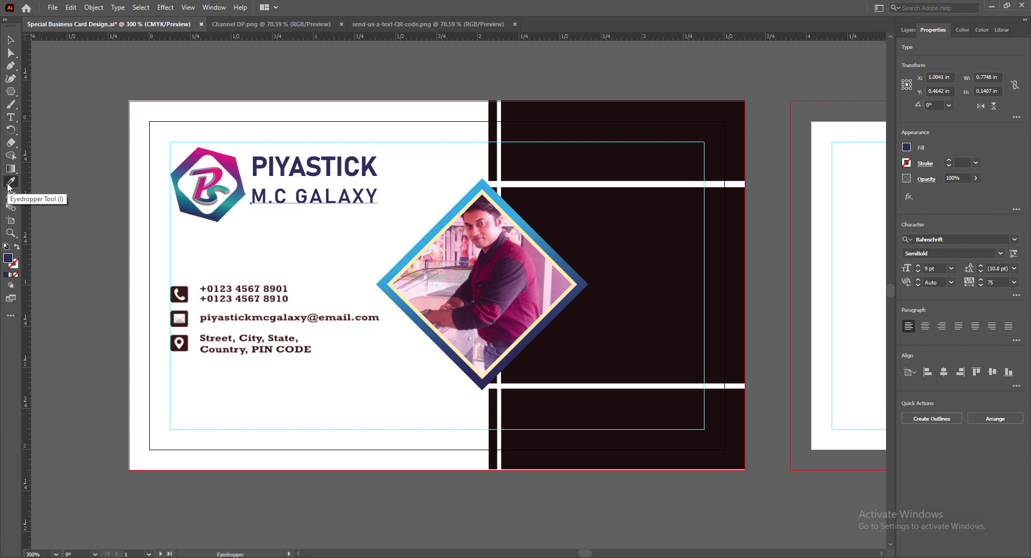
left_click(234, 168)
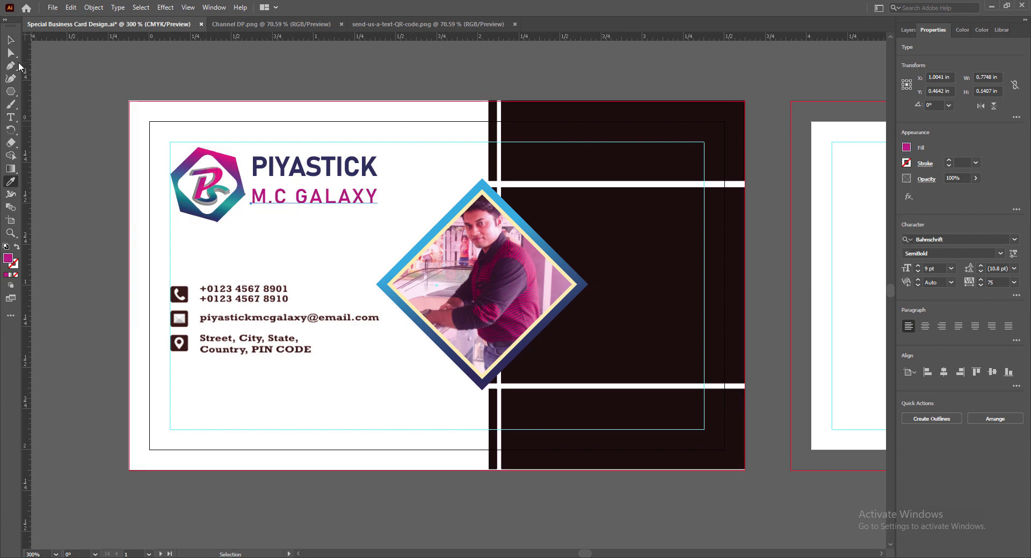
left_click(10, 40)
Fine-tune the vertical position of both name lines beside the logo.
left_click(314, 167)
key("Down")
key("Down")
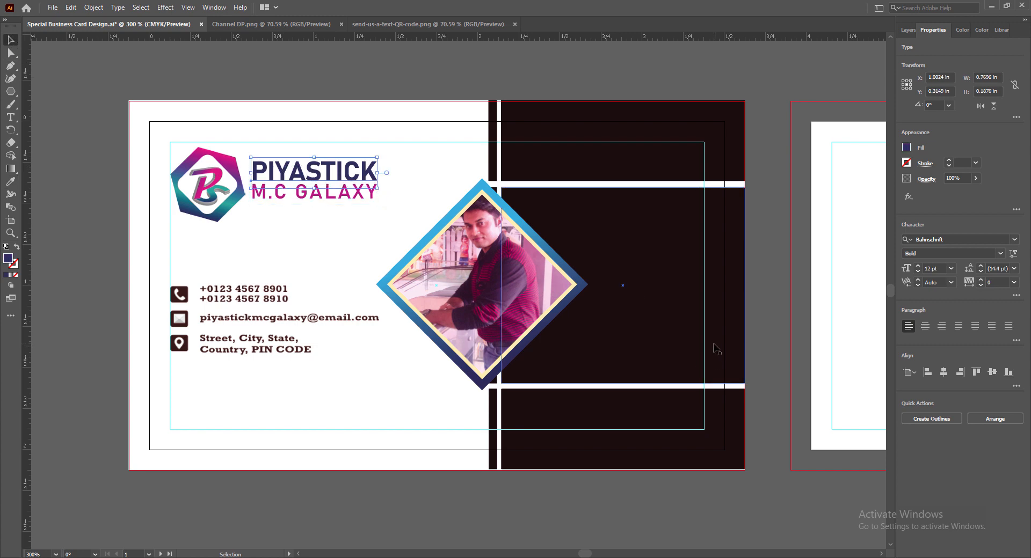
key("Up")
left_click(327, 194, "shift")
key("Down")
key("Down")
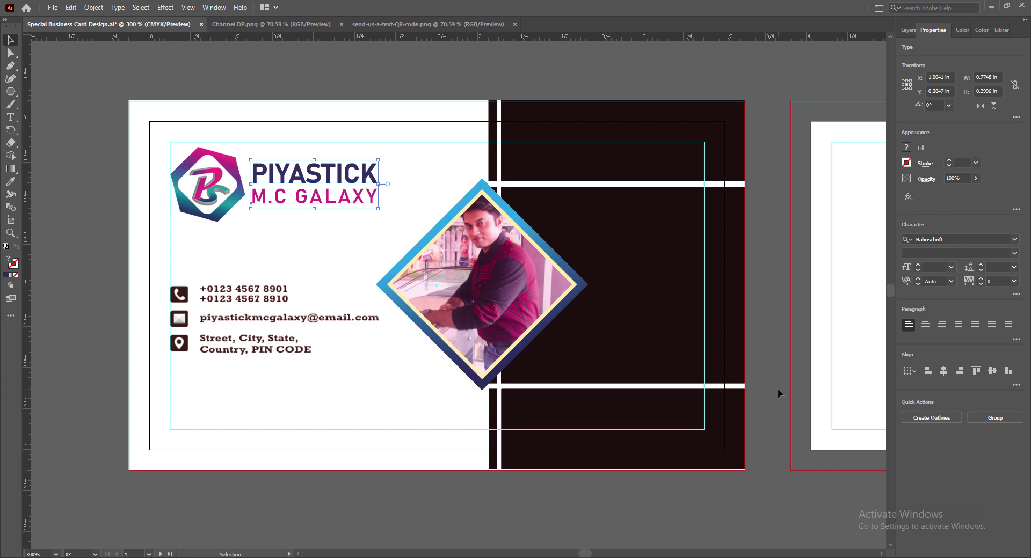
key("Up")
key("Down")
key("Down")
key("Up")
left_click(778, 393)
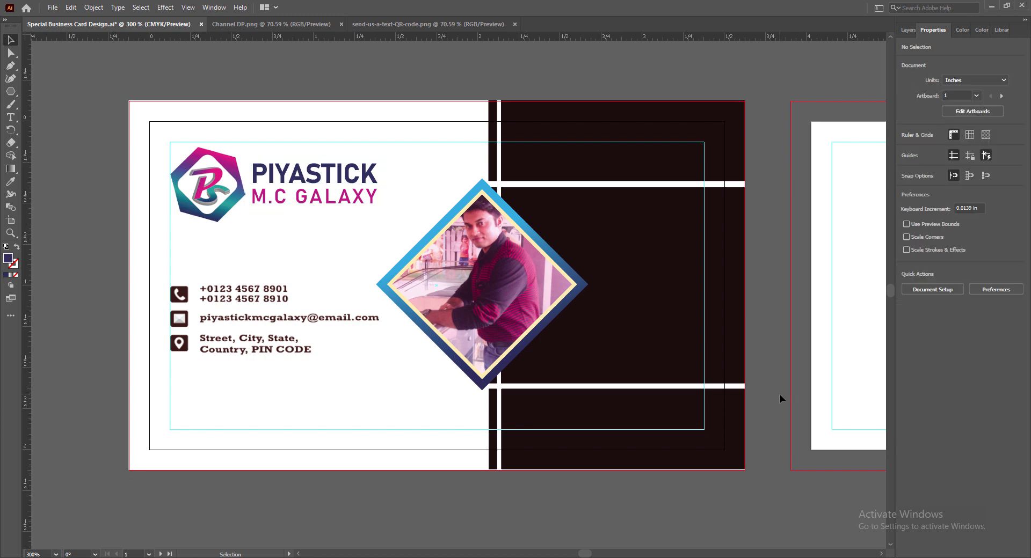
Save the card, then bring the QR code image onto it and shrink it to about a third inch.
key("ctrl+s")
left_click(403, 24)
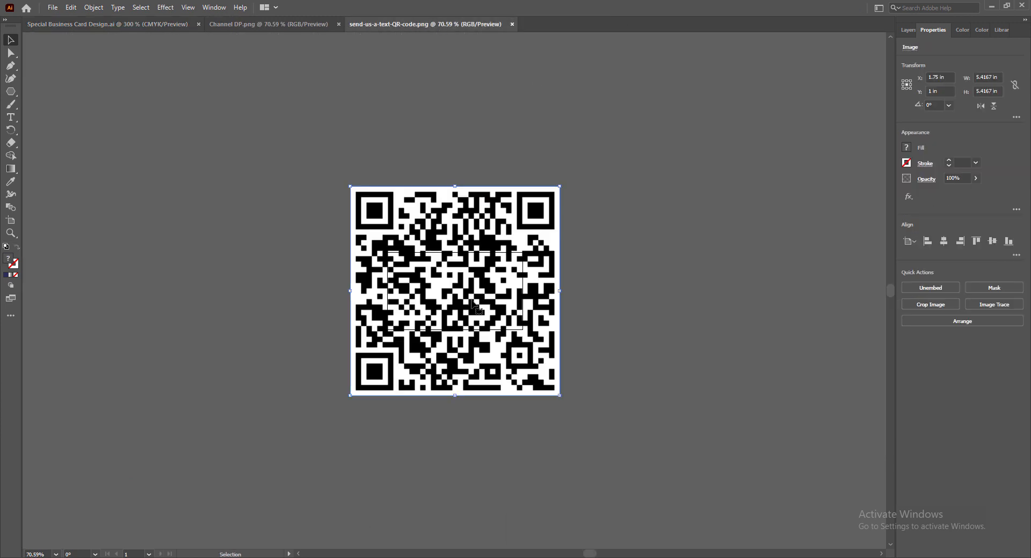
left_click_drag(452, 279, 333, 403)
left_click_drag(338, 398, 738, 509)
left_click_drag(315, 136, 693, 514)
left_click_drag(752, 531, 179, 76)
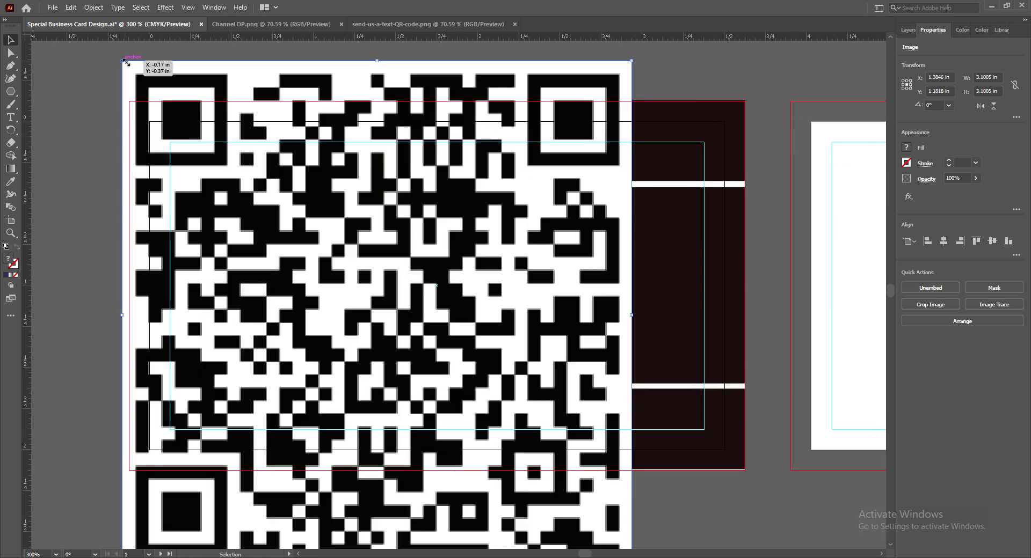
left_click_drag(121, 59, 211, 413)
Nudge the small QR code into the lower-left corner below the address.
key("Right")
key("Left")
left_click(396, 539)
left_click(196, 407)
key("Down")
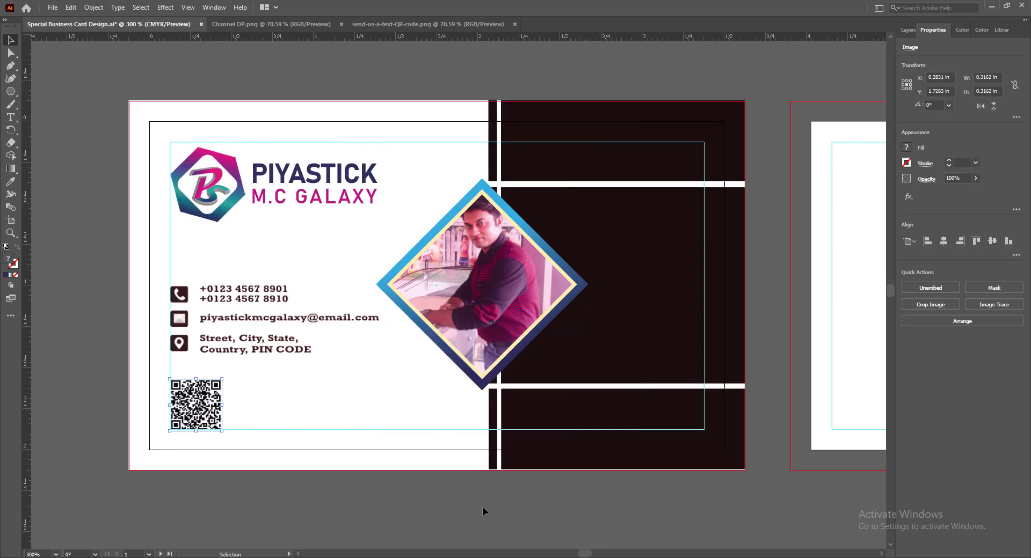
left_click(482, 506)
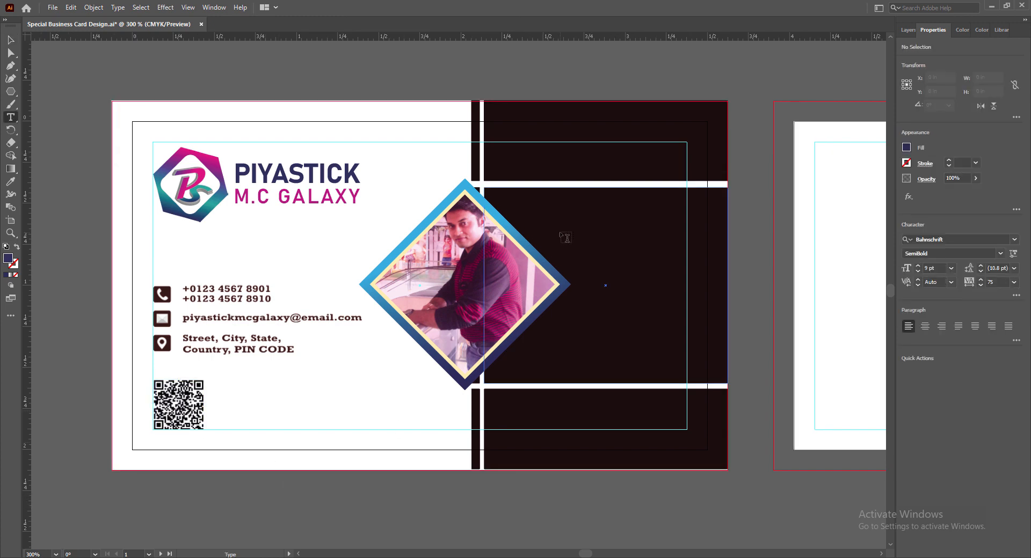
left_click(566, 237)
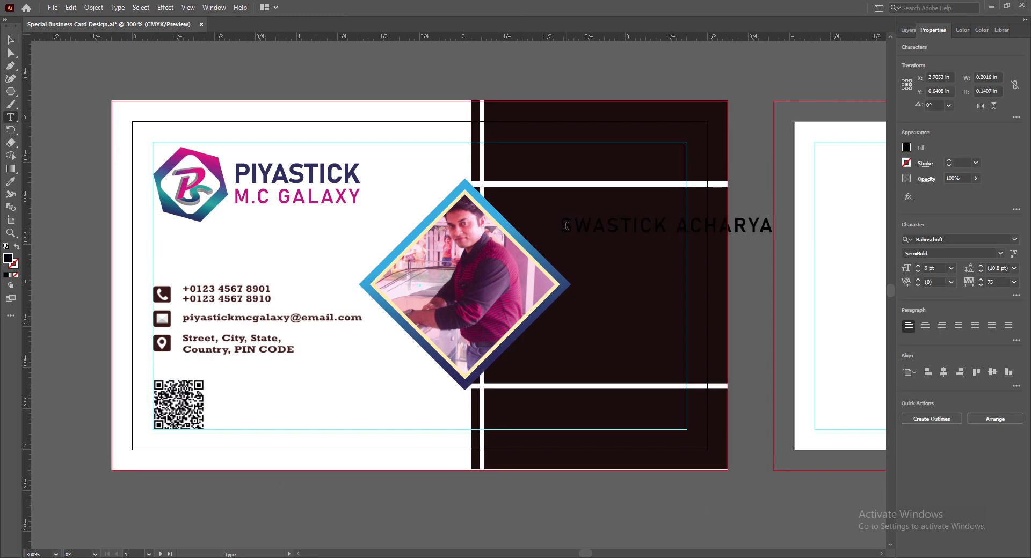
Type the person's name and set it in Barlow Condensed.
key("ctrl+a")
left_click(1014, 239)
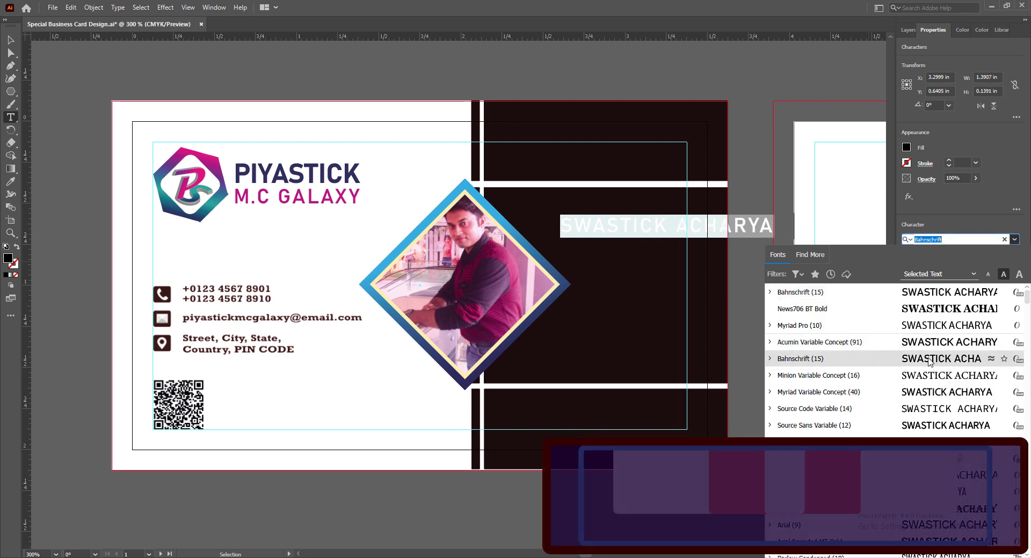
scroll(921, 361, "down", 2)
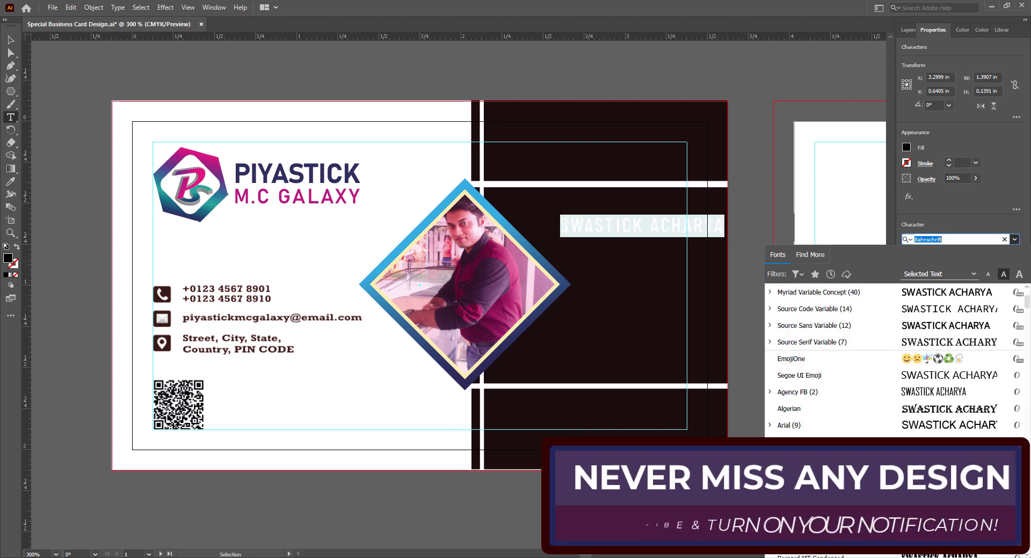
left_click(917, 458)
Make the name white, tracking 10, right-aligned, 10 pt ExtraBold.
left_click(906, 147)
left_click(813, 201)
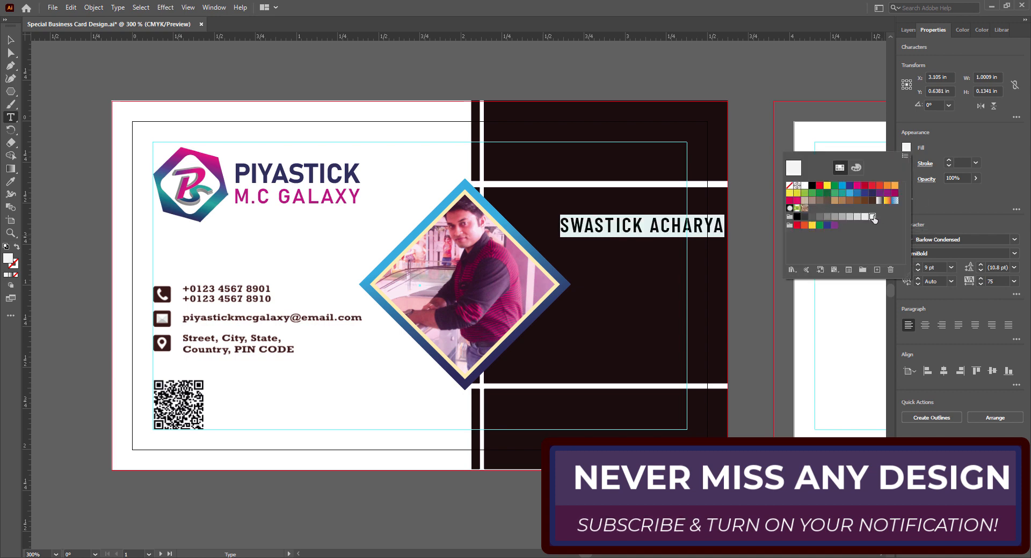
left_click(1014, 281)
left_click(1000, 326)
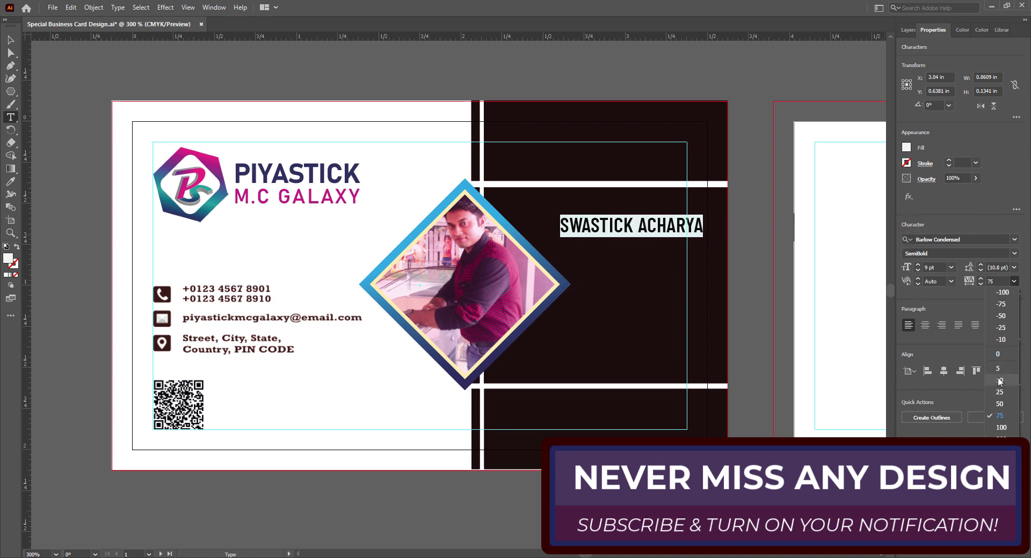
left_click(942, 326)
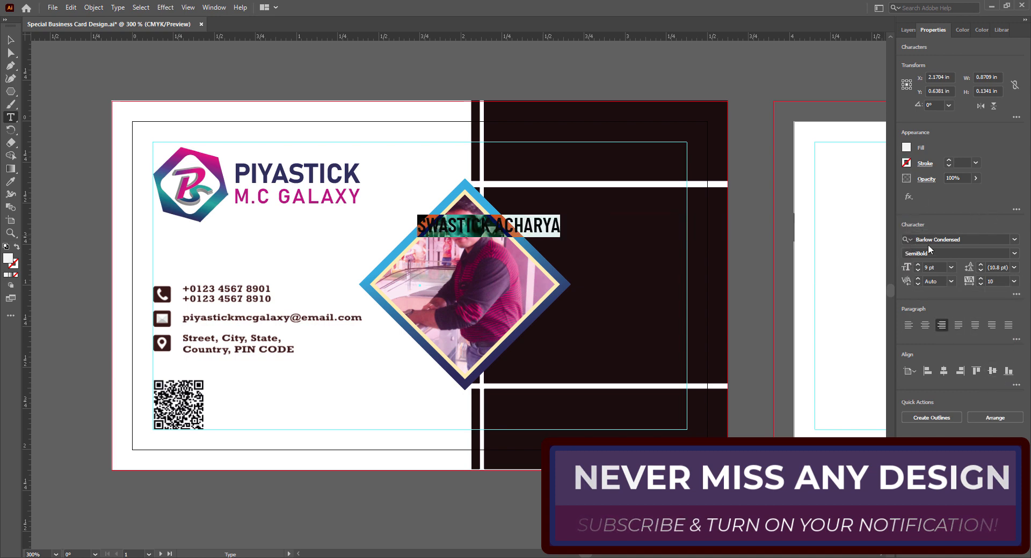
left_click(951, 268)
left_click(966, 341)
left_click(1014, 253)
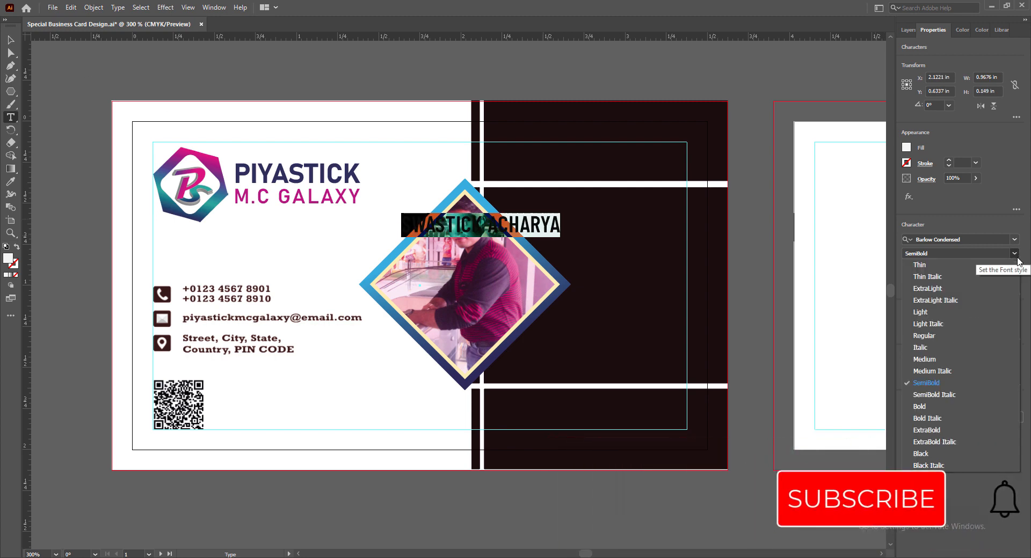
left_click(936, 430)
Move the name onto the dark panel and reduce it to 9 pt.
left_click(11, 41)
left_click_drag(541, 224, 686, 229)
key("Right")
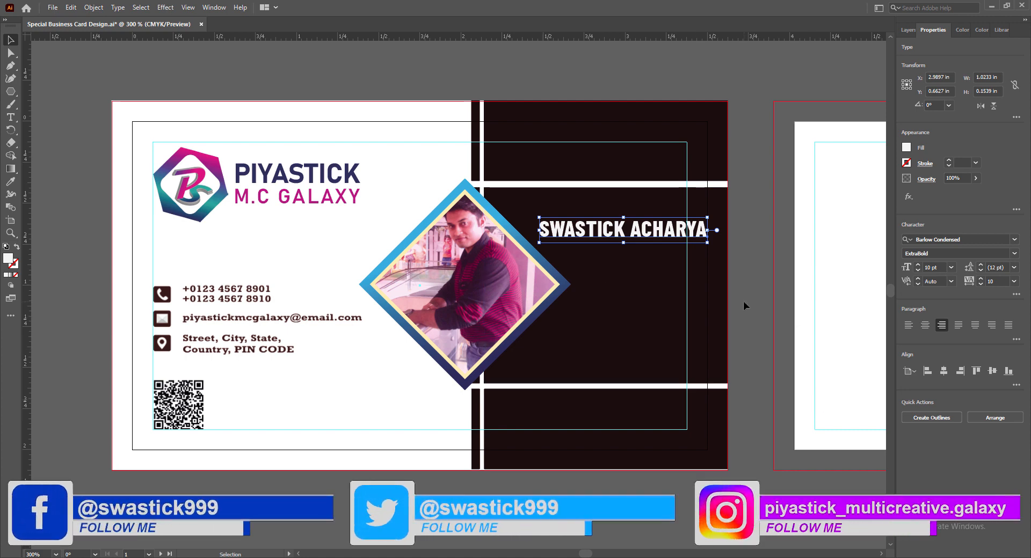
left_click(950, 268)
left_click(965, 328)
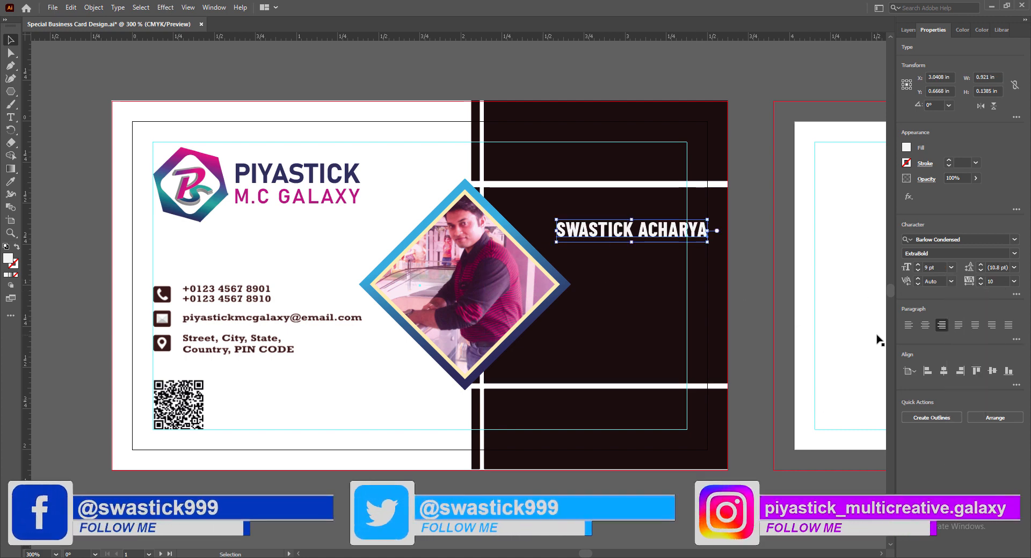
key("Down")
key("Down")
key("Down")
key("Down")
key("Down")
key("Down")
key("Down")
key("Down")
key("Down")
key("Down")
key("Down")
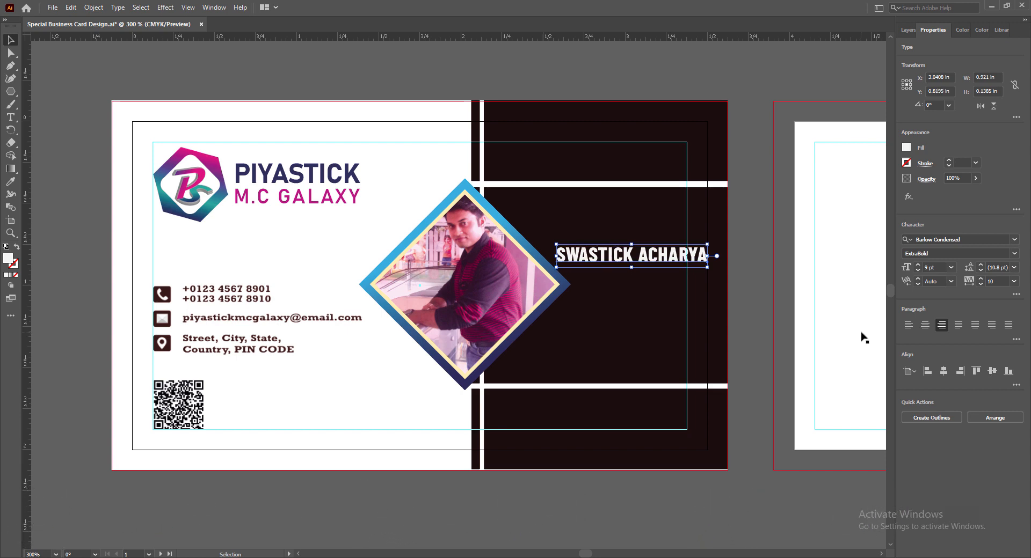
Recolour the surname in the name orange.
double_click(685, 259)
double_click(698, 258)
left_click(906, 150)
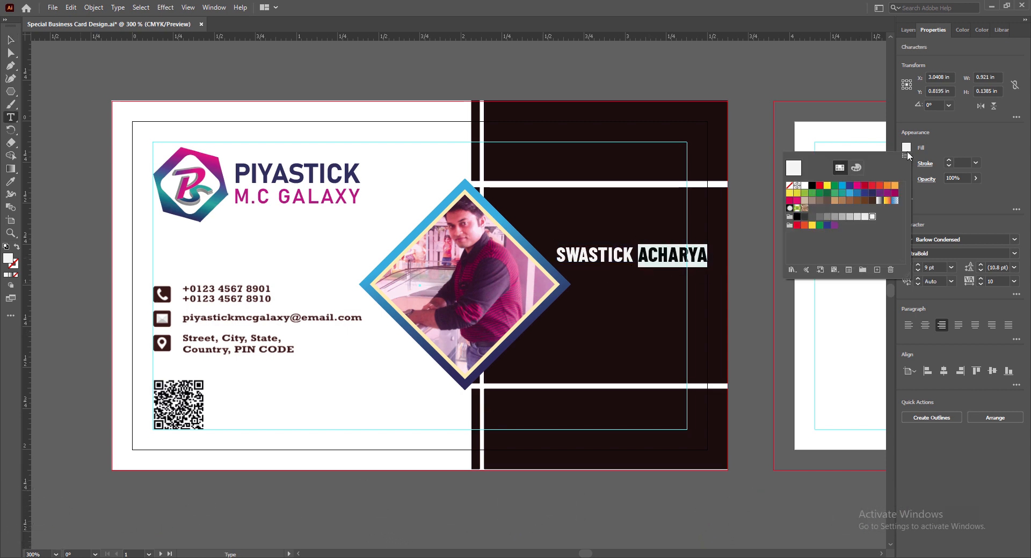
left_click(812, 226)
left_click(624, 274)
left_click_drag(639, 255, 708, 257)
left_click(906, 150)
left_click(894, 187)
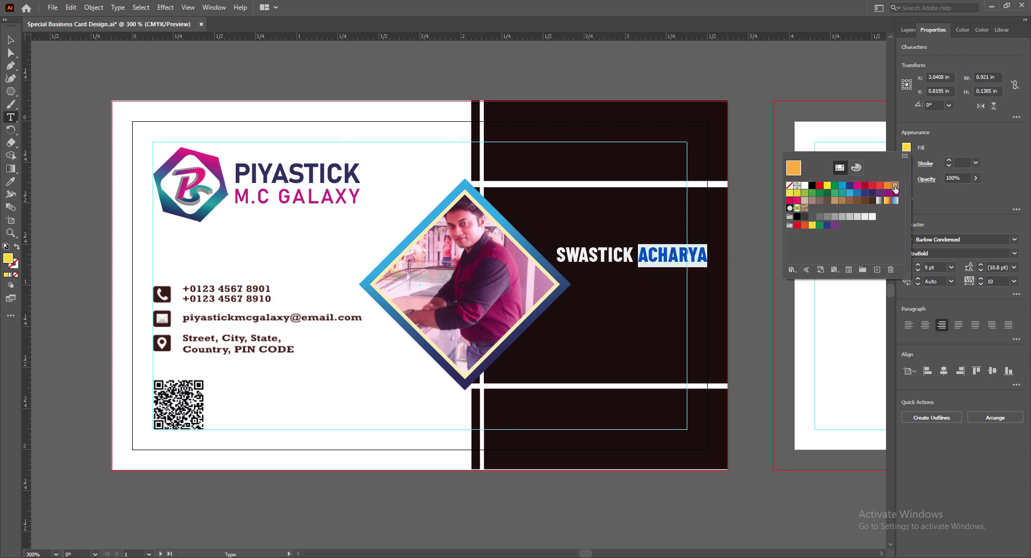
left_click(787, 297)
left_click(9, 41)
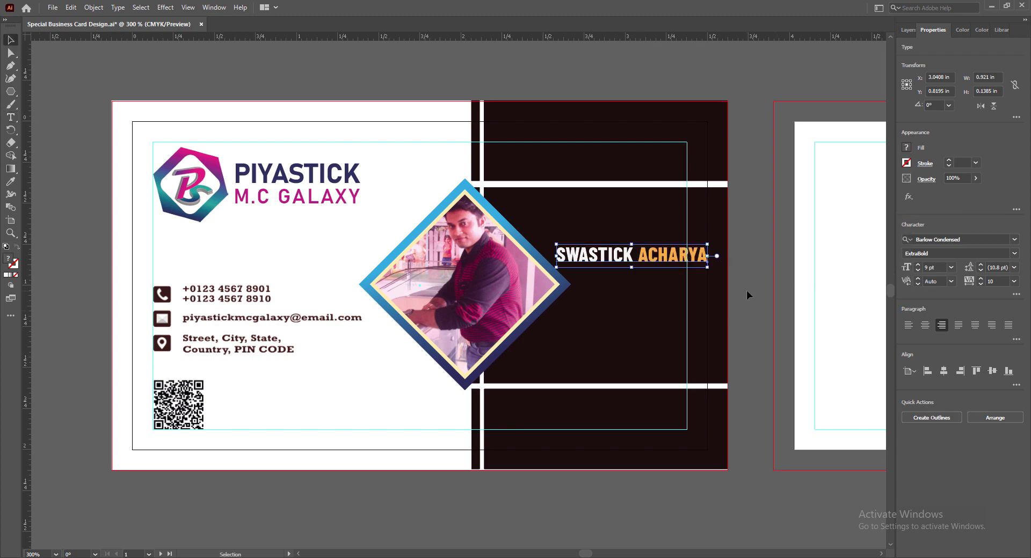
left_click(746, 292)
Copy M.C GALAXY onto the dark panel and retype it as GRAPHIC DESIGNER.
left_click_drag(288, 204, 635, 334)
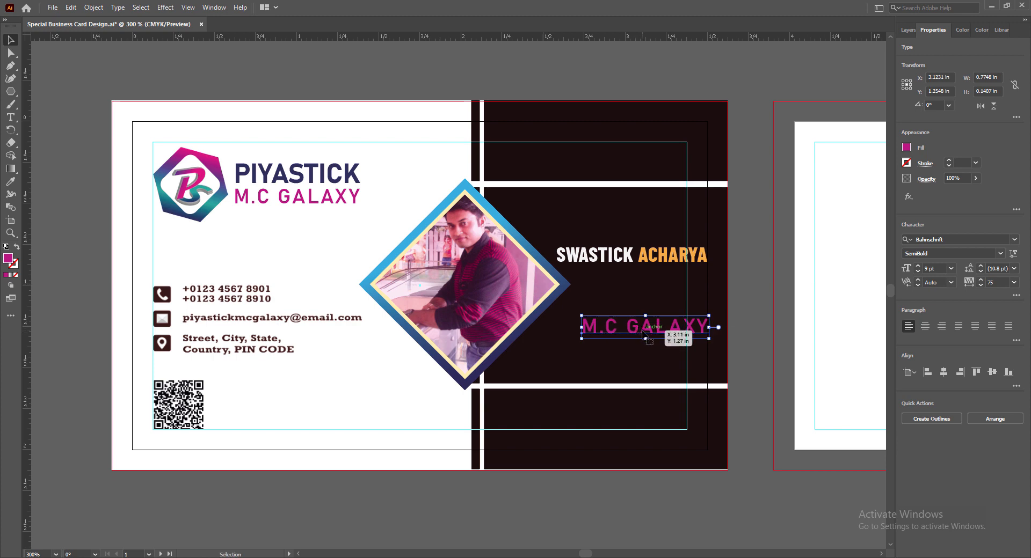
double_click(643, 331)
key("ctrl+a")
type("GRAPHIC")
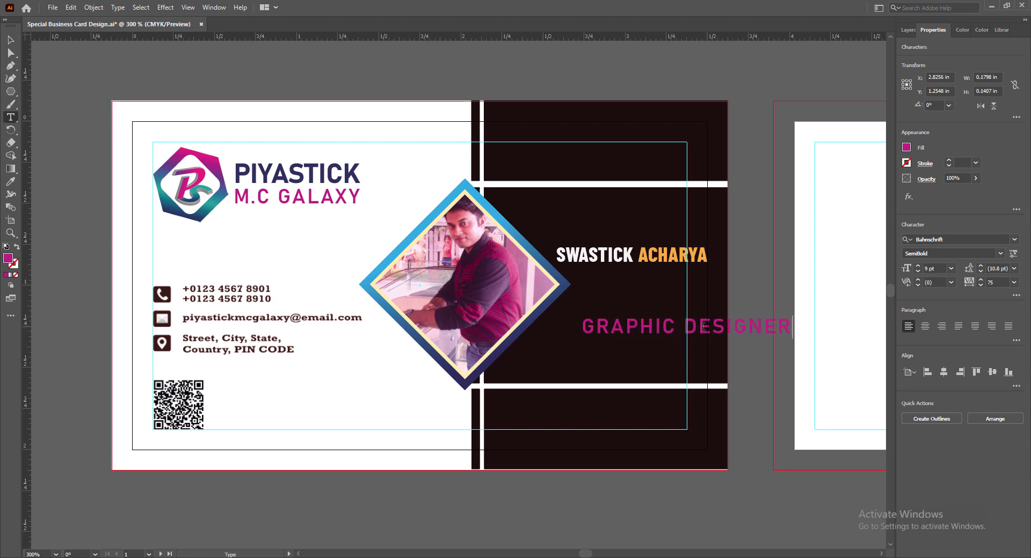
Set GRAPHIC DESIGNER in Barlow Condensed SemiBold Italic, tracking 5, right-aligned.
key("ctrl+a")
left_click(1014, 239)
left_click(830, 455)
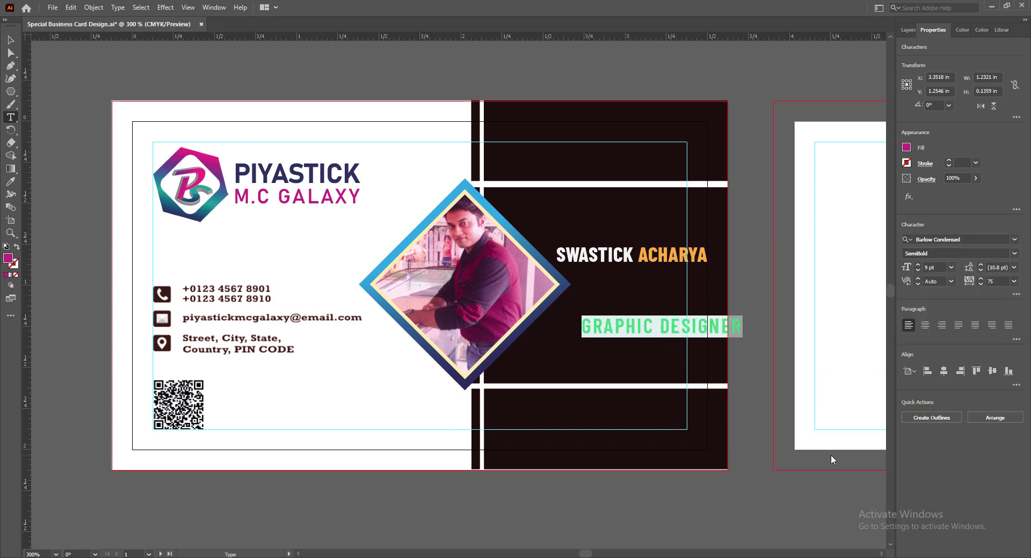
left_click(1014, 254)
left_click(875, 393)
left_click(1013, 281)
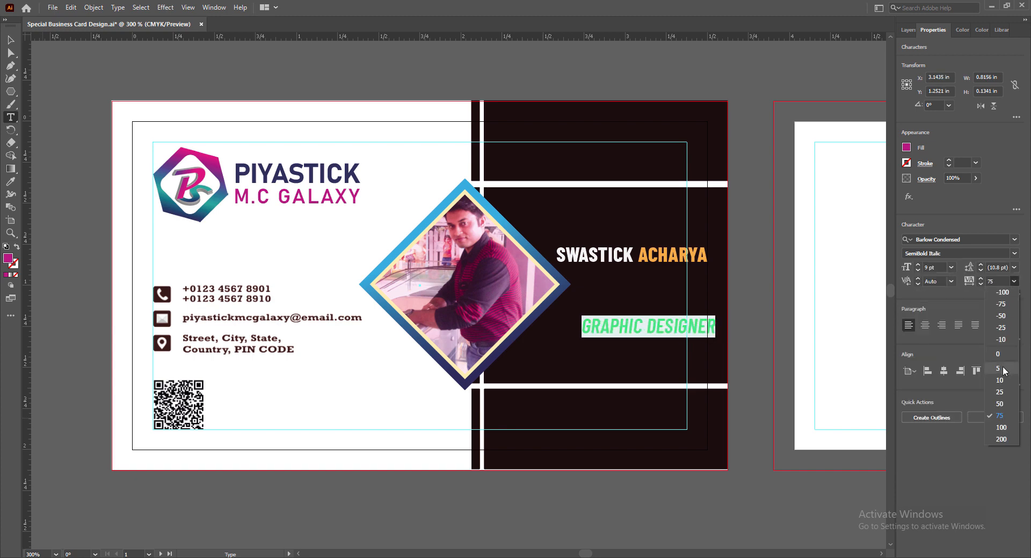
left_click(1000, 369)
left_click(941, 326)
Make the GRAPHIC DESIGNER title 7 pt and white.
left_click(951, 268)
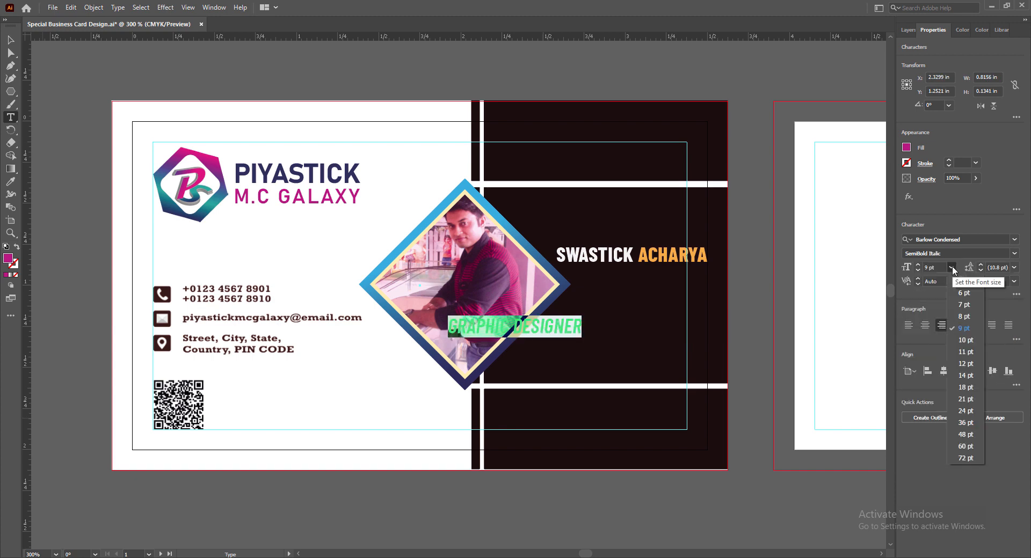
left_click(964, 305)
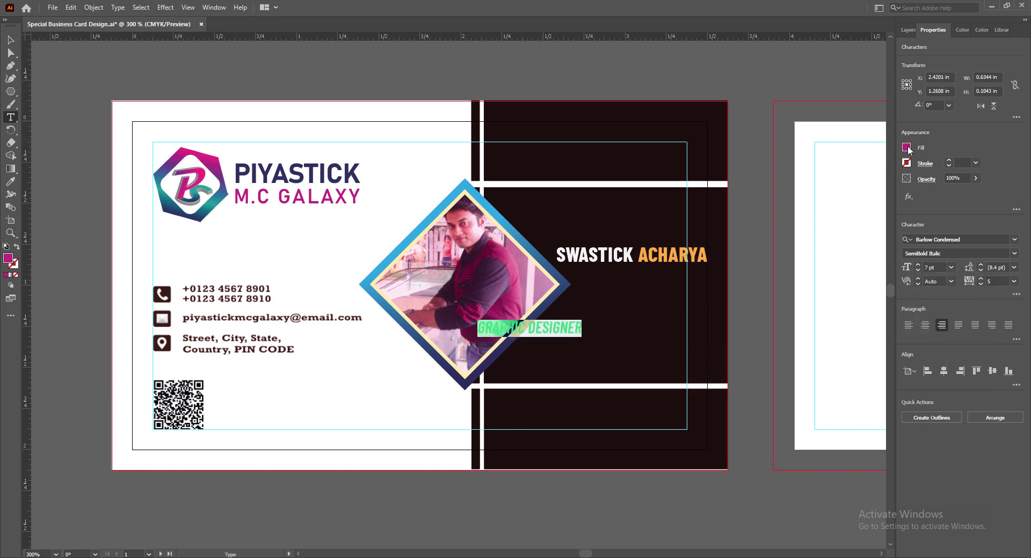
left_click(908, 149)
left_click(808, 178)
Place the title just under the name at 6 pt and nudge the name down slightly.
left_click(11, 39)
left_click_drag(549, 331, 672, 277)
key("Up")
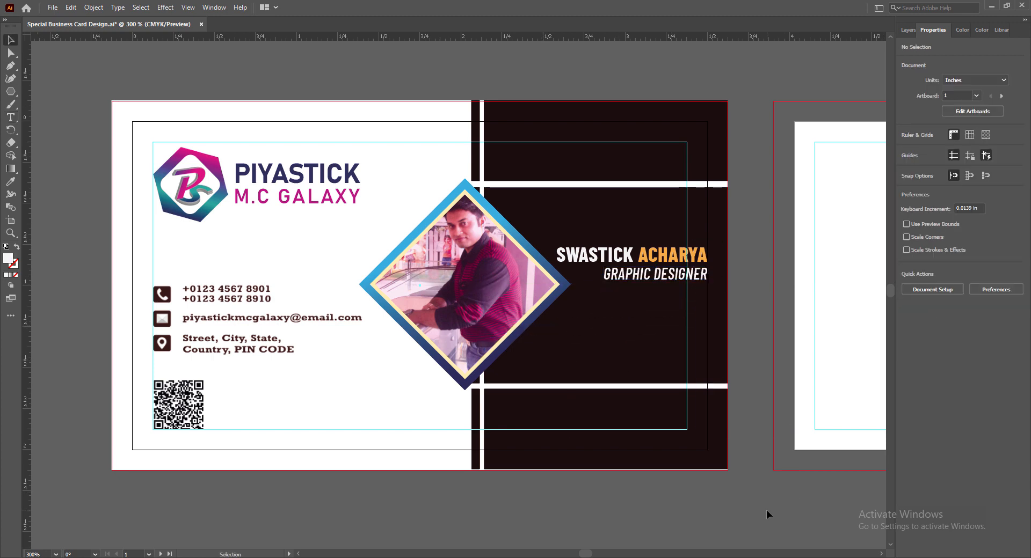
left_click(950, 267)
left_click(963, 291)
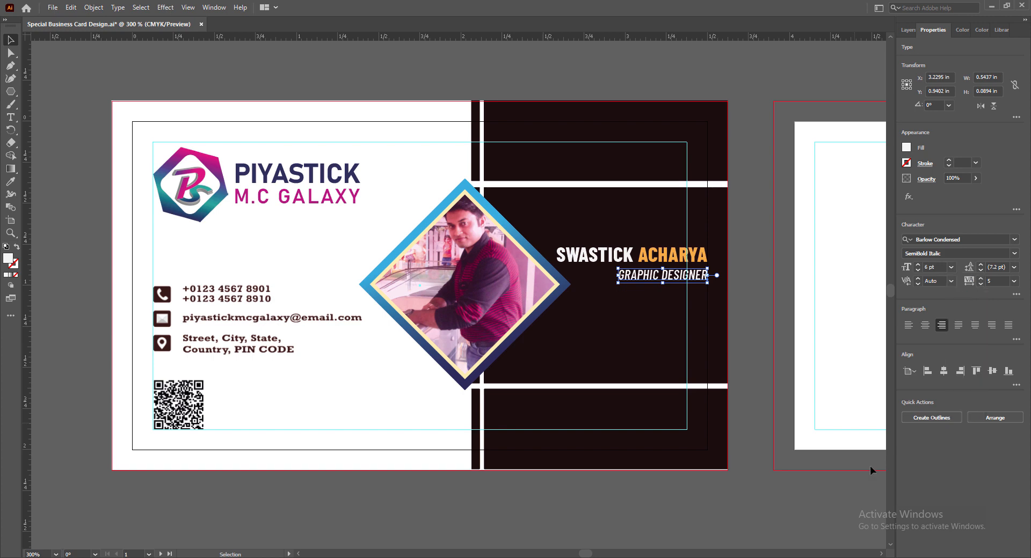
left_click(809, 513)
left_click(672, 255)
key("Down")
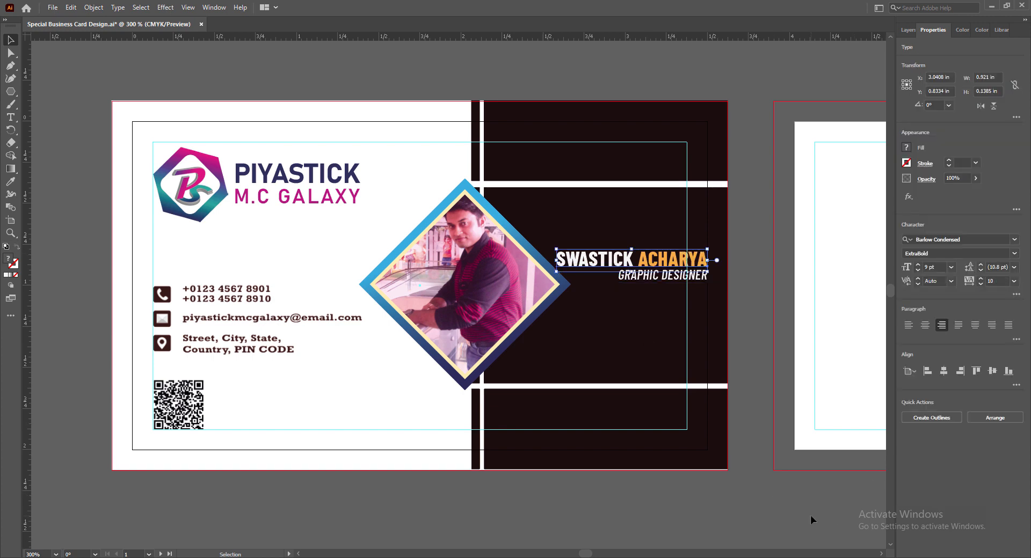
left_click(763, 510)
Draw a rectangle on the dark panel and round its corners.
right_click(11, 92)
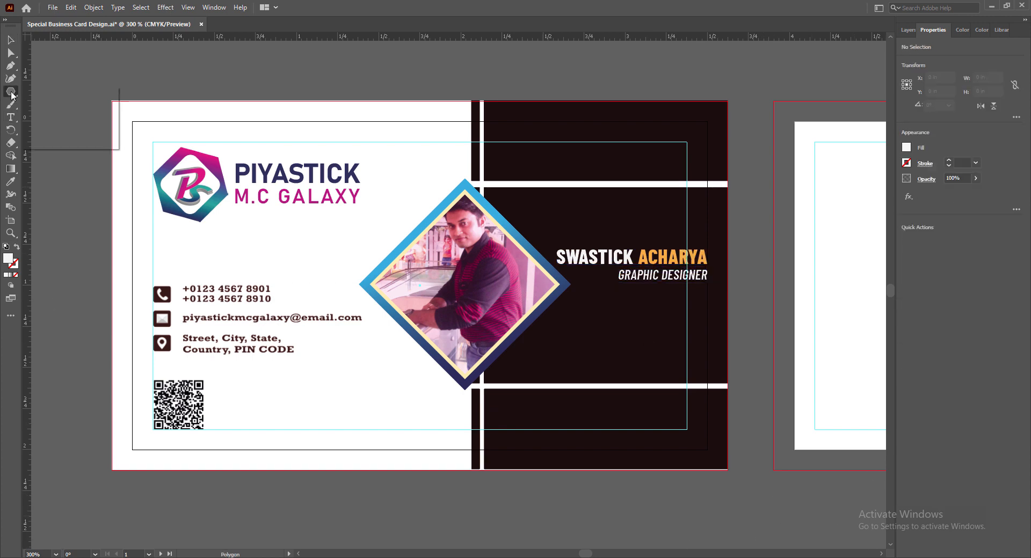
left_click(47, 91)
left_click_drag(569, 333, 686, 360)
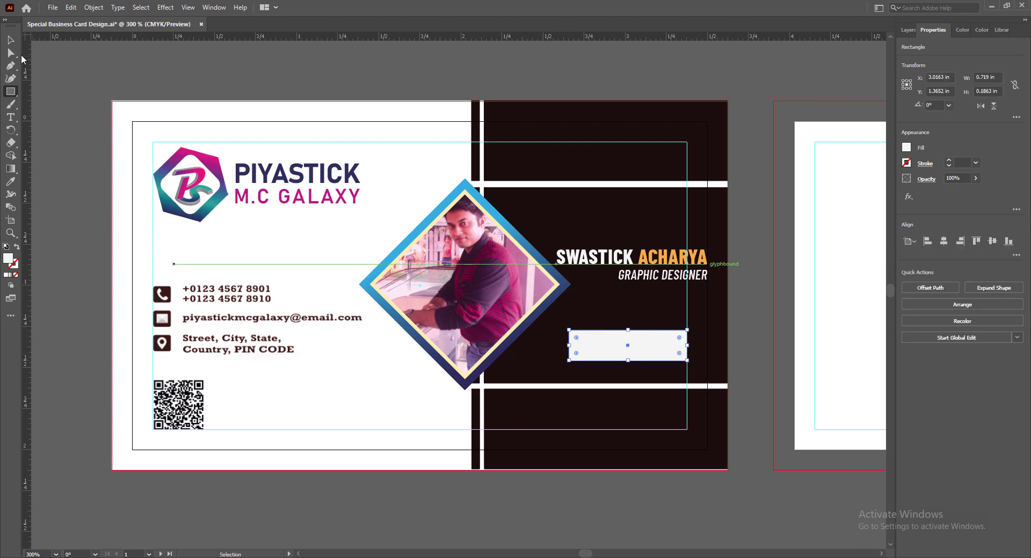
key("a")
mouse_move(583, 344)
left_mouse_down()
mouse_move(627, 356)
mouse_move(485, 343)
left_mouse_up()
key("v")
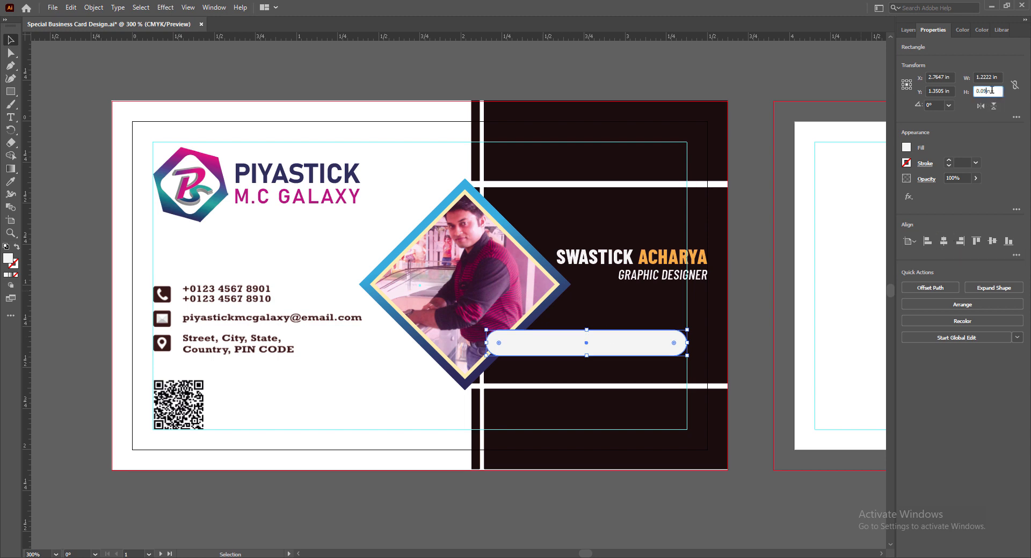
Set the bar's height to 0.02 in and shorten it from its left end.
key("Return")
double_click(989, 91)
type("0.02")
key("Return")
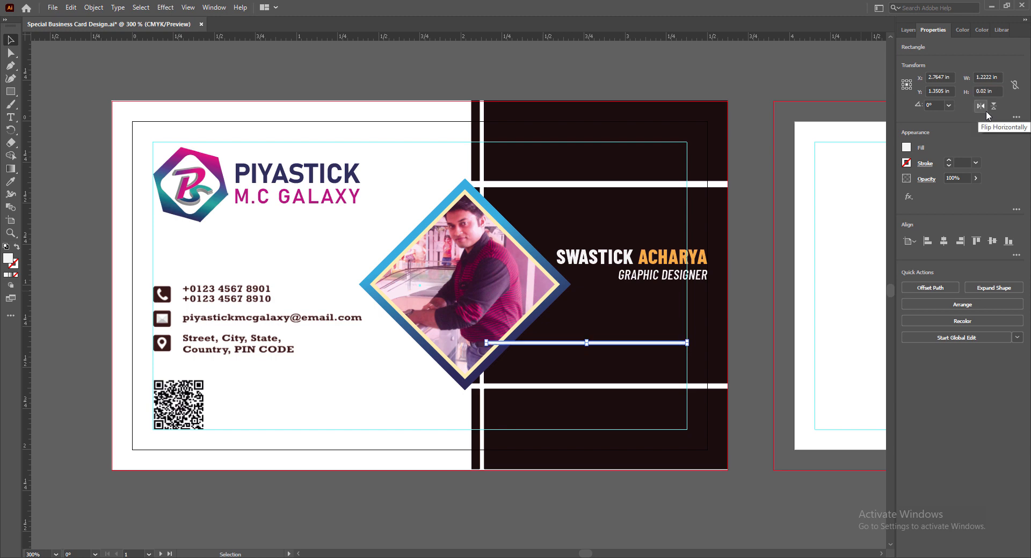
left_click_drag(486, 343, 672, 288)
Reselect the white bar and adjust its height value.
left_click(664, 364)
left_click(755, 436)
left_click(749, 375)
left_click(676, 289)
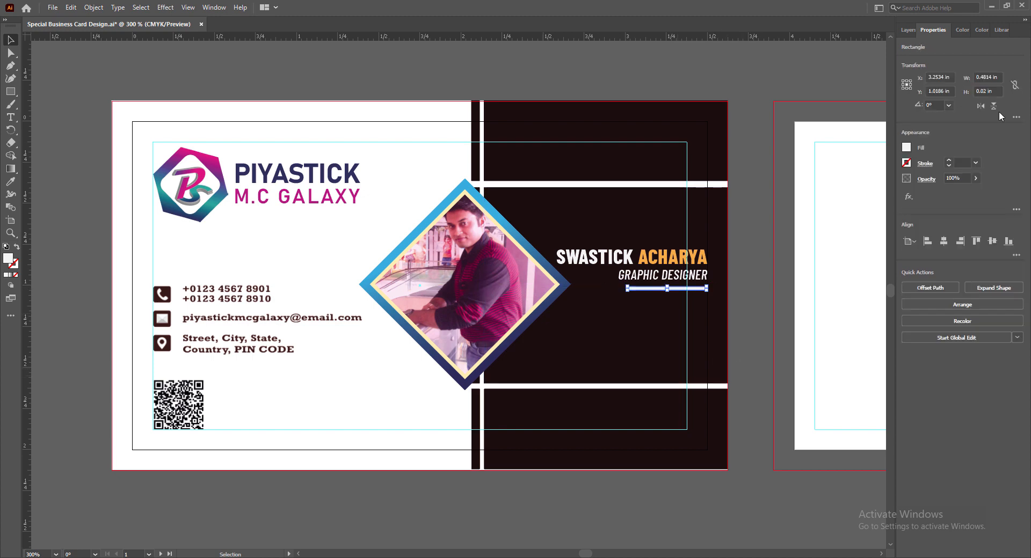
key("BackSpace")
type("1")
key("Return")
left_click(749, 459)
left_click(678, 288)
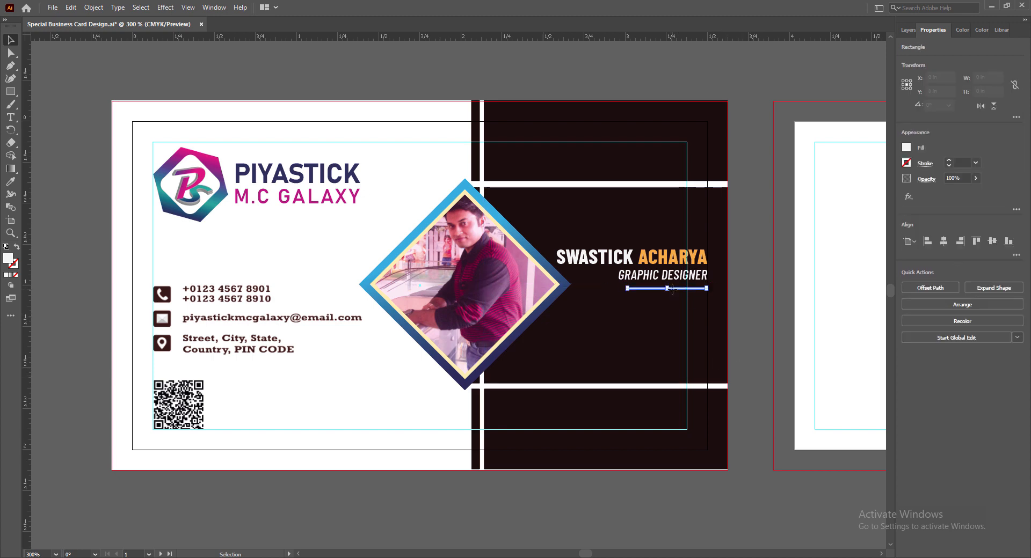
left_click(671, 335)
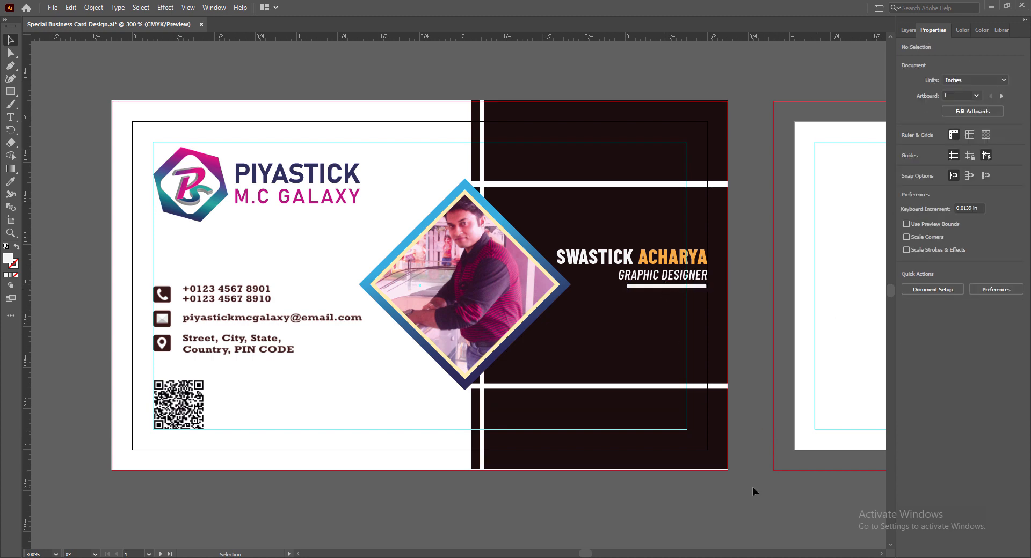
Nudge the white bar until it sits centred under GRAPHIC DESIGNER.
left_click(666, 286)
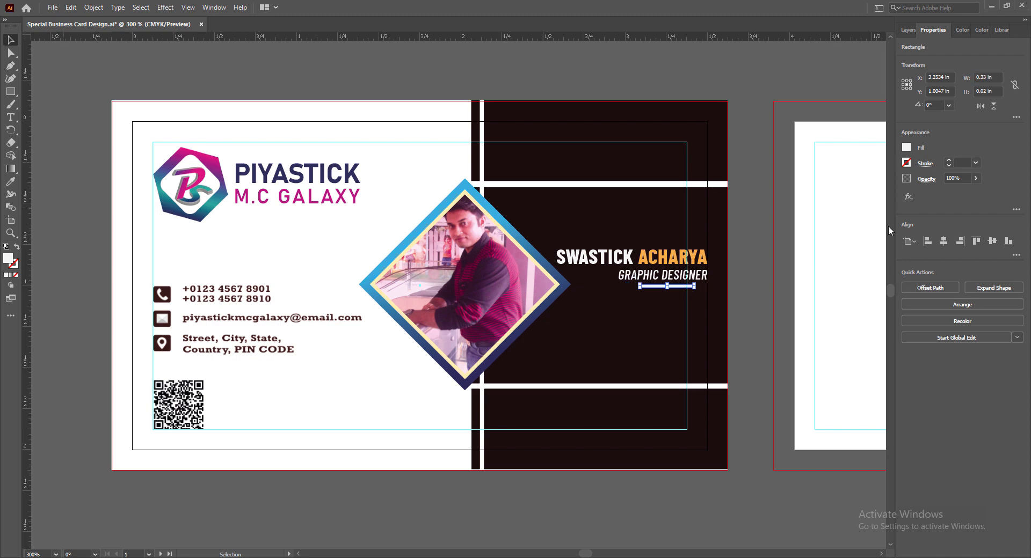
key("Right")
key("Right")
key("Right")
key("Right")
key("Right")
key("Right")
left_click(754, 385)
left_click(698, 286)
key("Left")
key("Right")
left_click(753, 368)
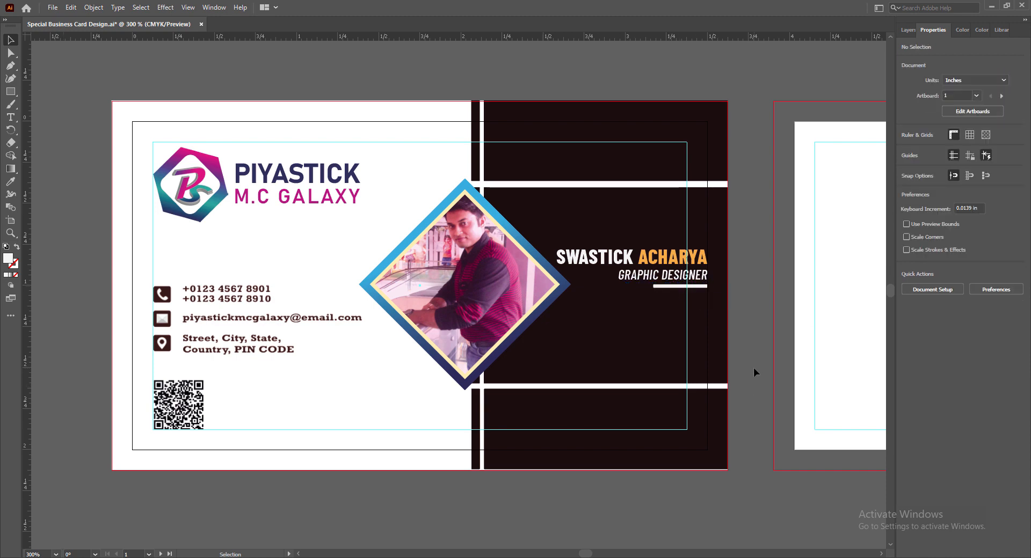
Narrow the bar to 0.39 in wide and save the document.
left_click(679, 286)
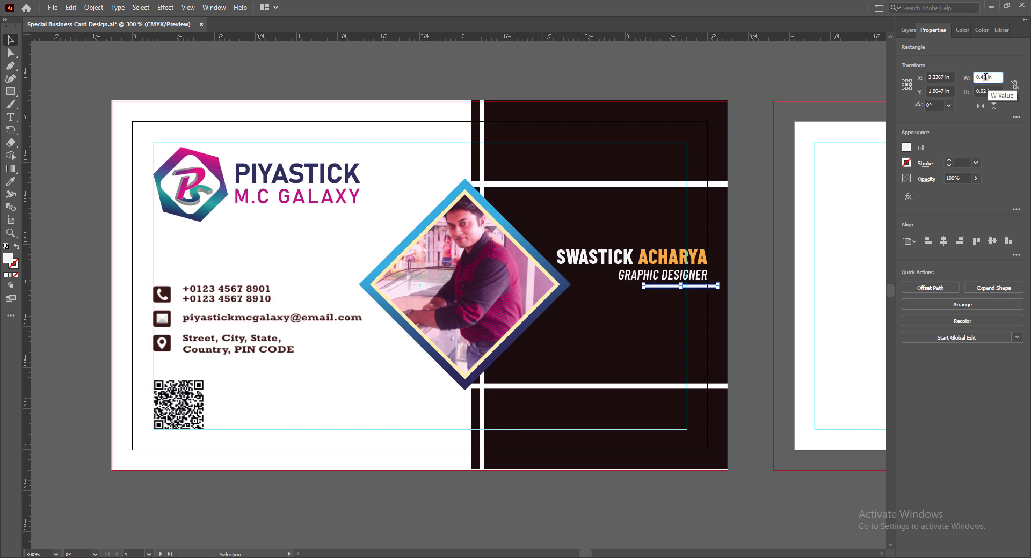
key("BackSpace")
key("BackSpace")
type("39")
key("Return")
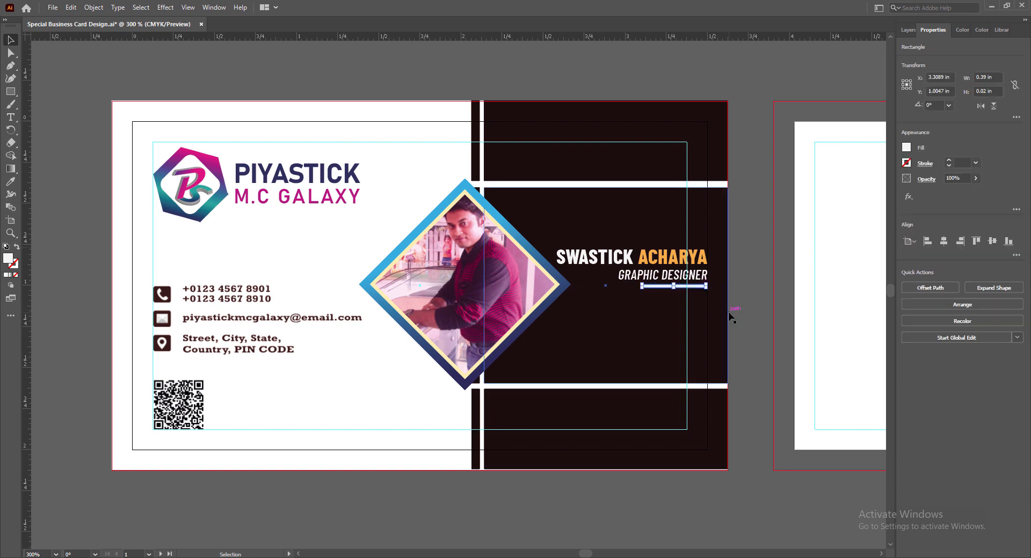
left_click(740, 311)
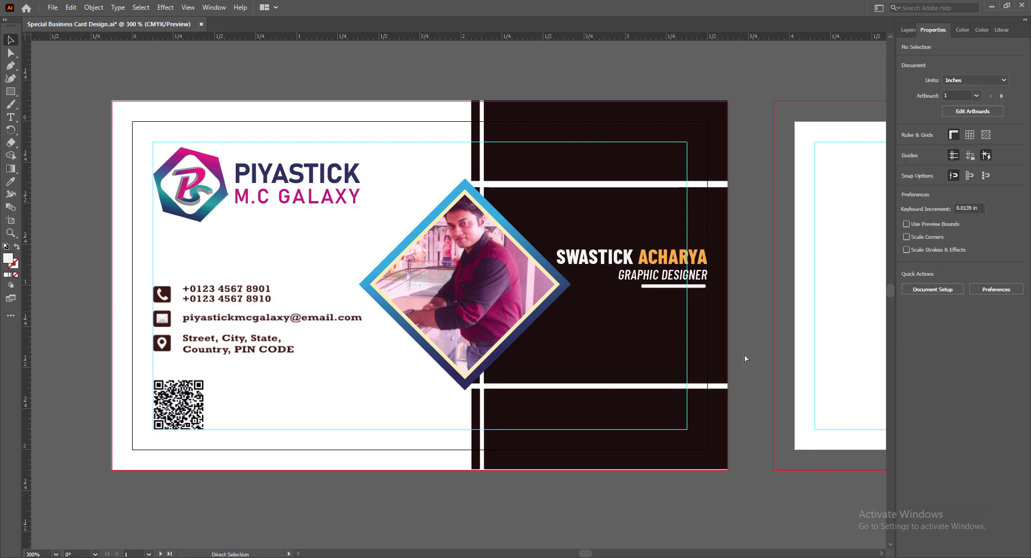
key("ctrl+s")
scroll(733, 507, "down", 1)
Select the front card's dark panel with its white bars and copy it onto the back card.
scroll(733, 506, "down", 3)
left_click_drag(585, 554, 590, 555)
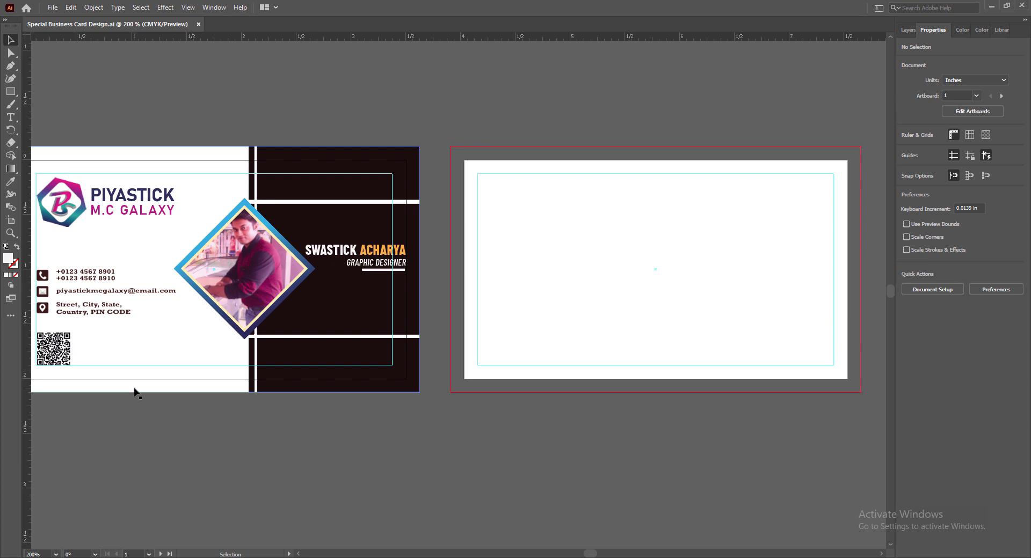
left_click(173, 153)
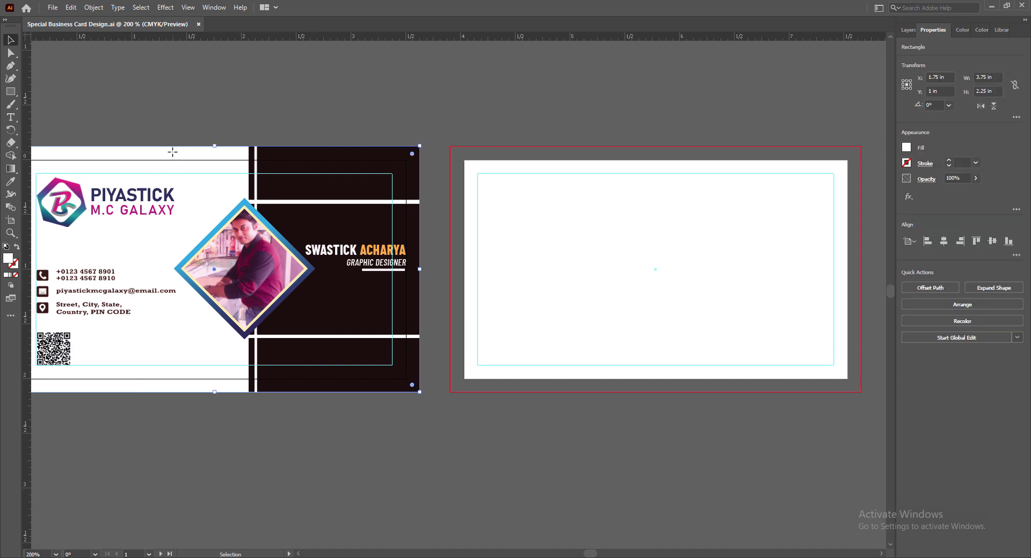
left_click(370, 189, "shift")
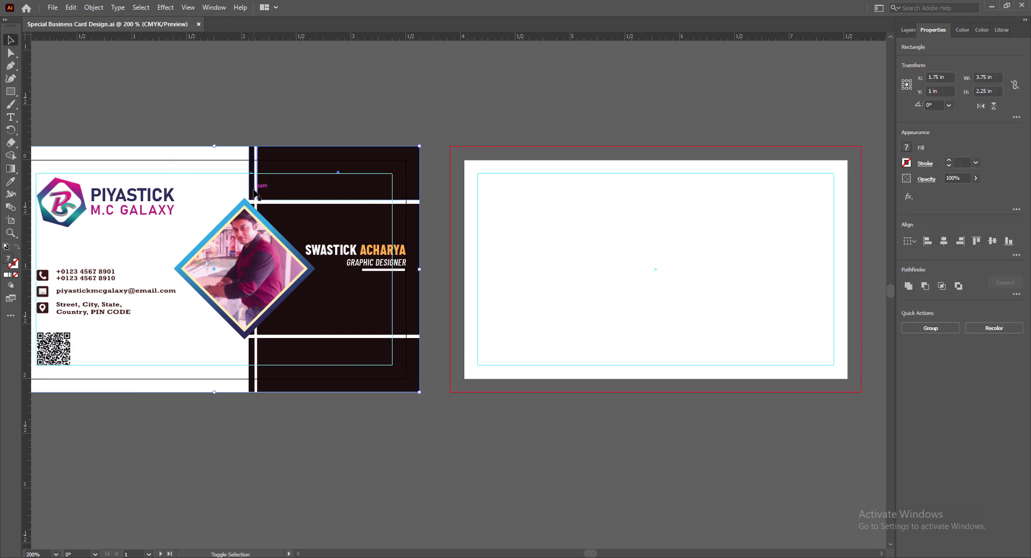
left_click_drag(255, 192, 255, 349)
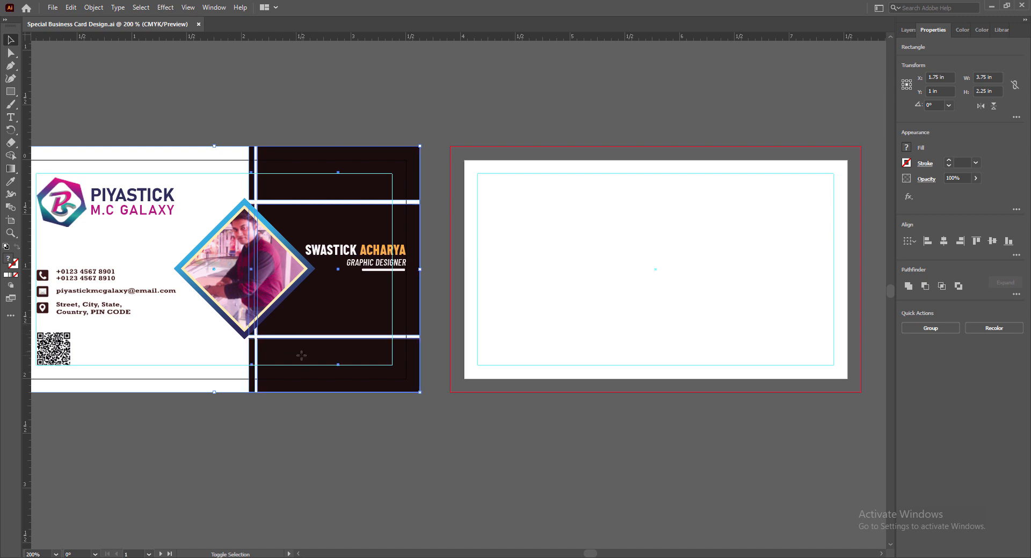
left_click_drag(334, 317, 762, 318)
Reflect the copy vertically and shift it into place on the left.
right_click(574, 303)
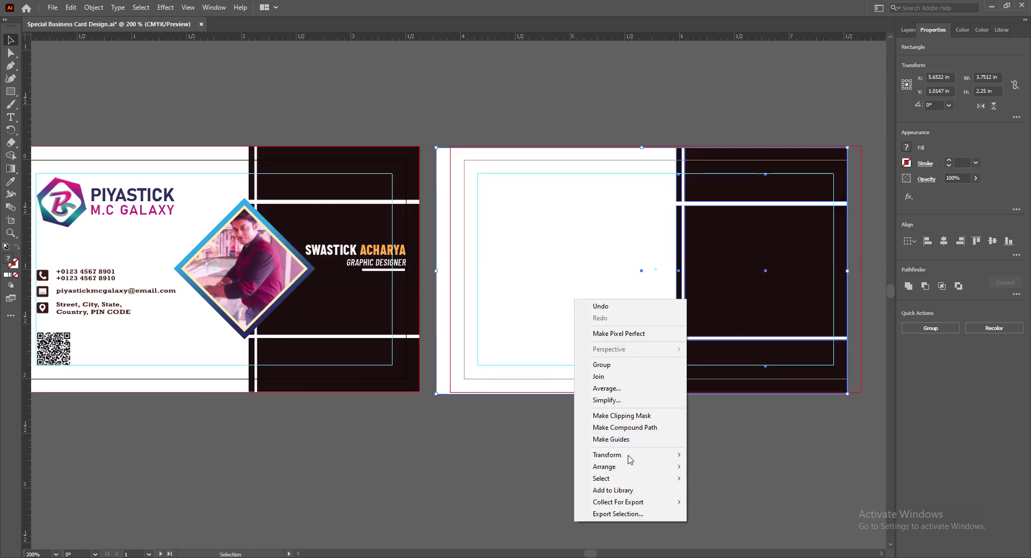
mouse_move(631, 457)
left_click(727, 496)
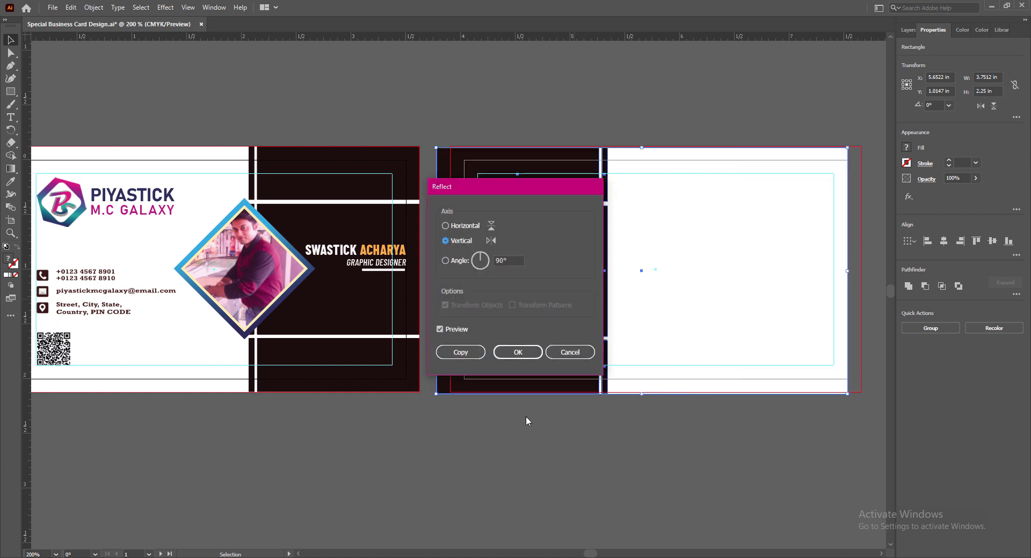
left_click(517, 352)
left_click_drag(645, 307, 657, 301)
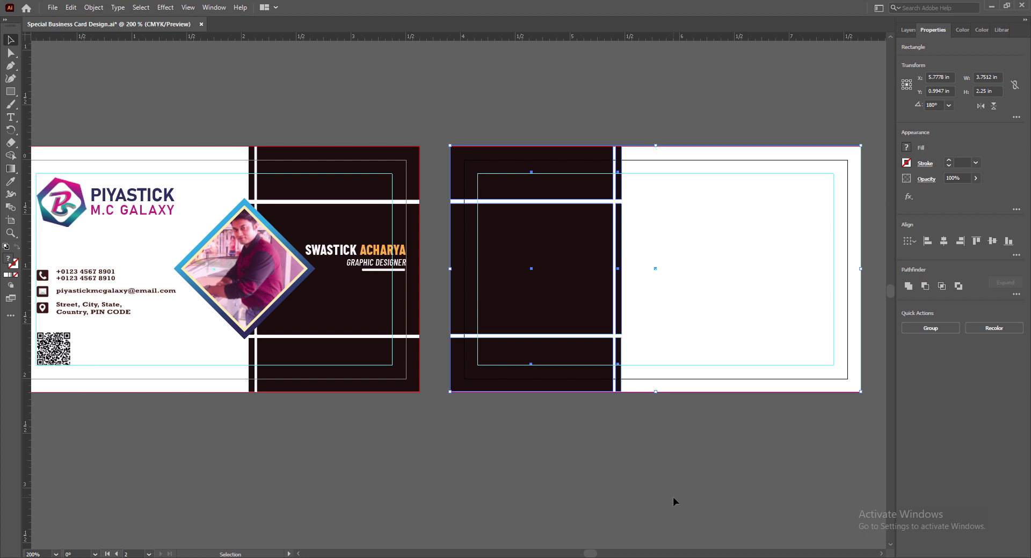
left_click(661, 465)
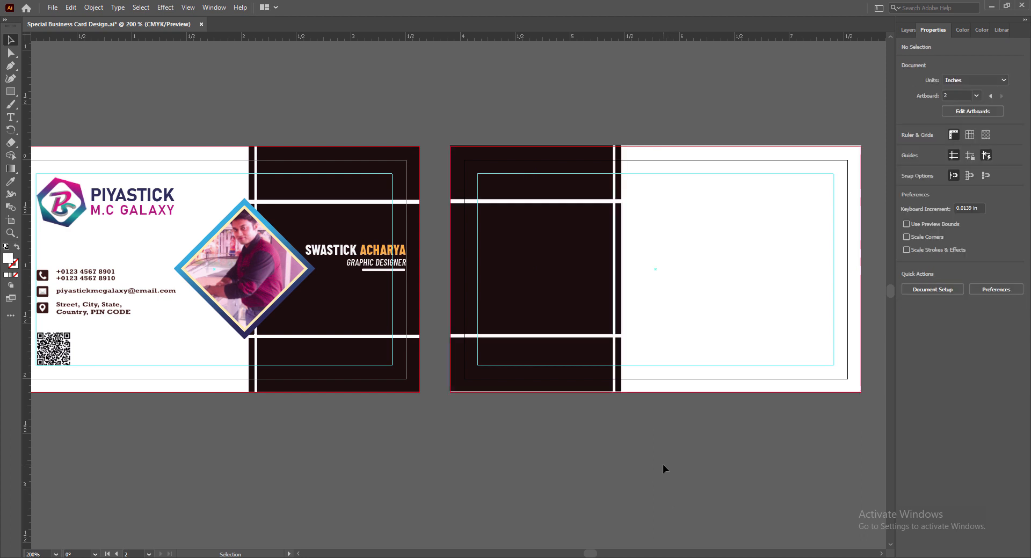
Narrow the six dark rectangles on the back card from their right side and save.
left_click_drag(590, 553, 591, 555)
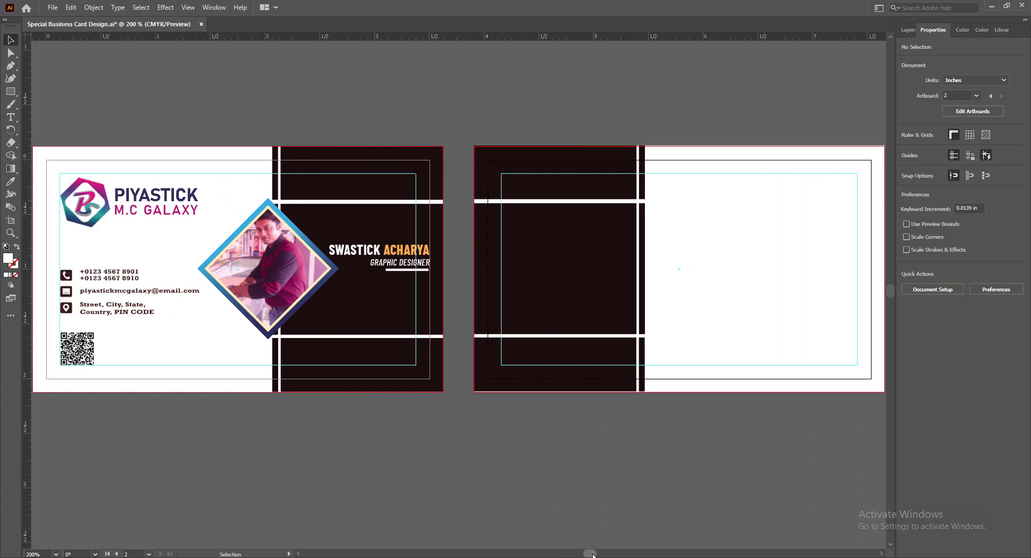
left_click(590, 269)
left_click(609, 177, "shift")
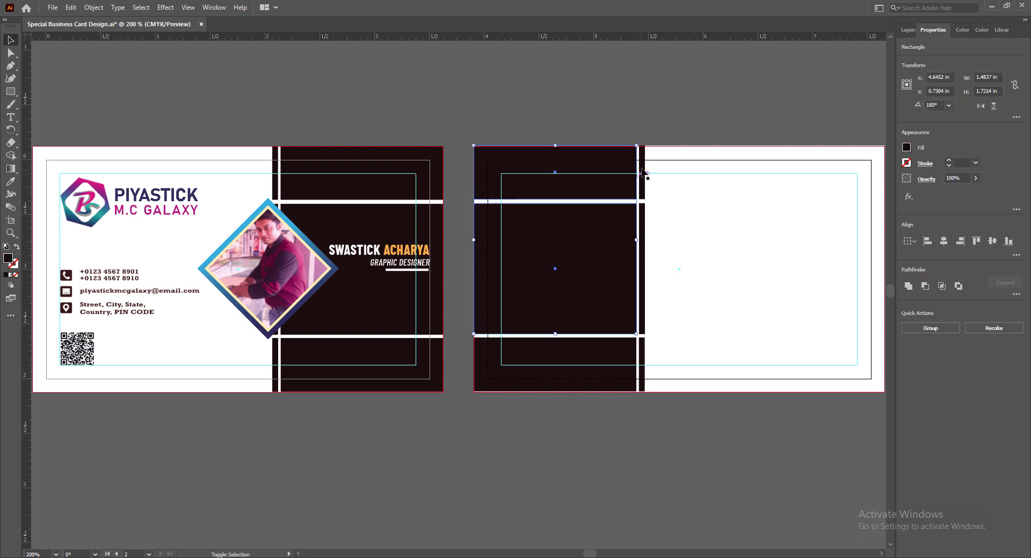
left_click(642, 172, "shift")
left_click(643, 291, "shift")
left_click(642, 357, "shift")
left_click(583, 359, "shift")
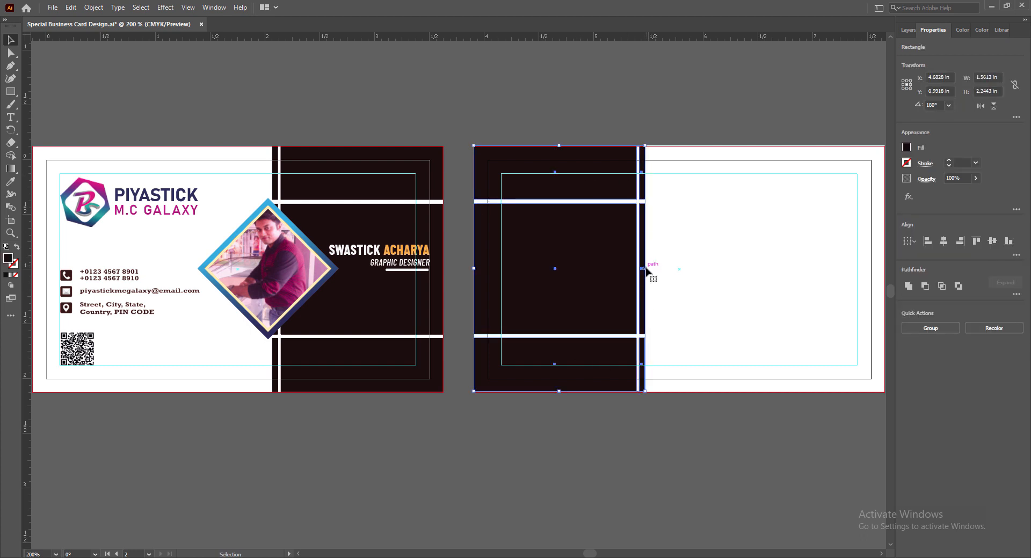
left_click_drag(644, 268, 609, 272)
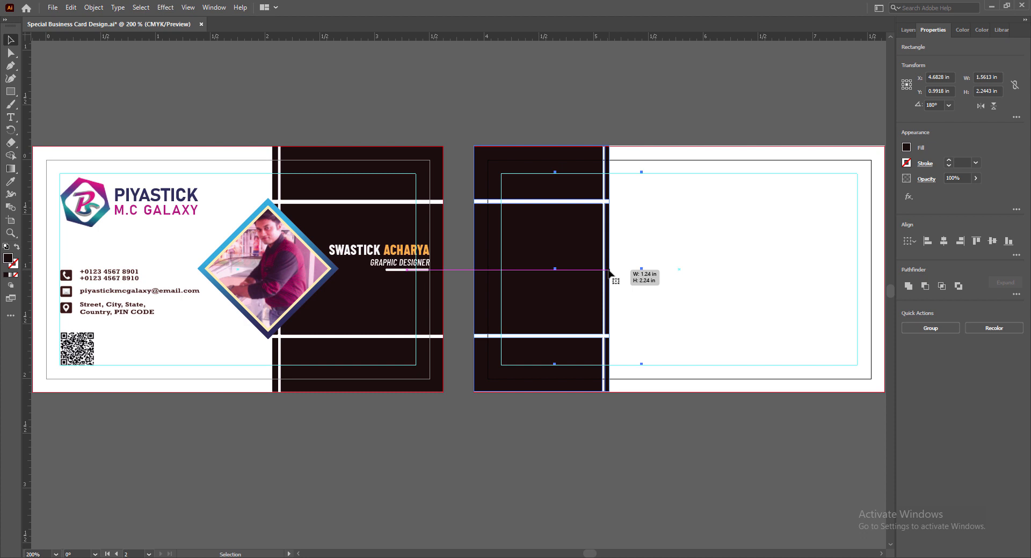
left_click(642, 445)
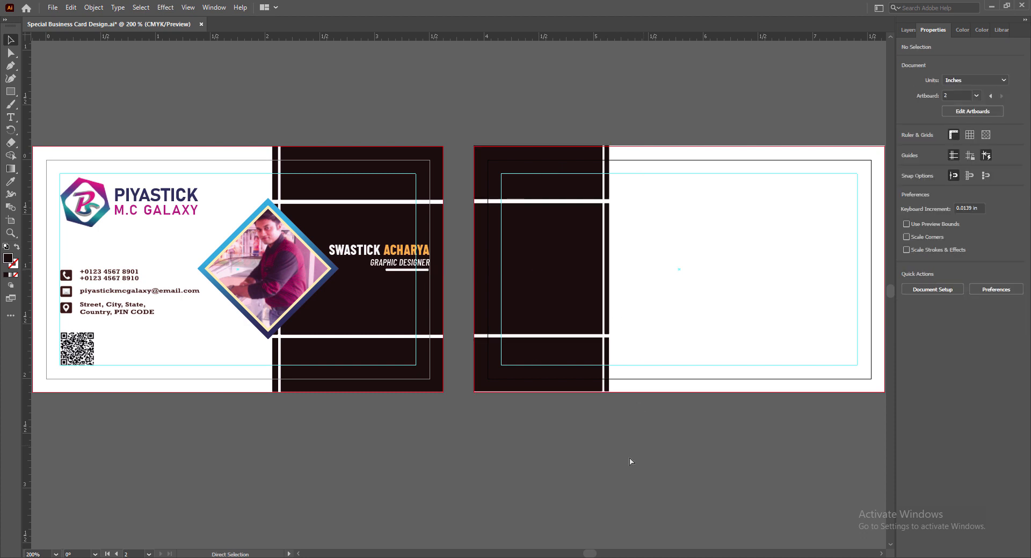
key("ctrl+s")
scroll(660, 491, "right", 3)
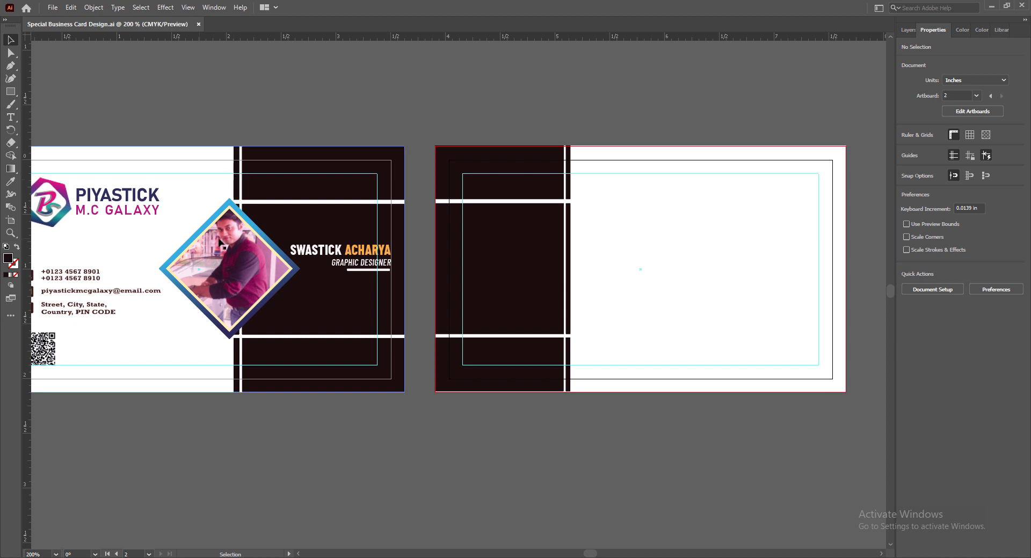
Copy the gradient diamond onto the back card and resize it to fit the white area.
left_click(276, 248)
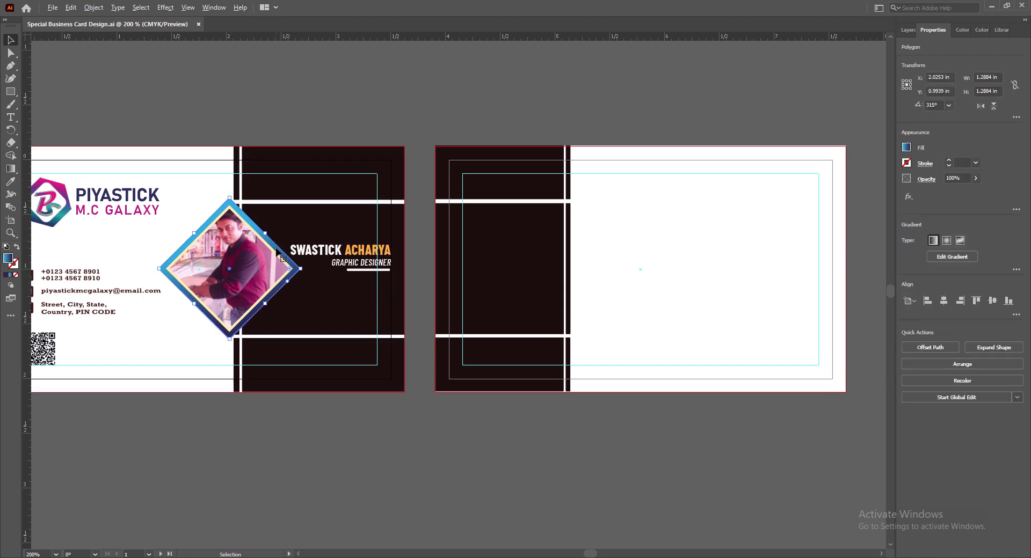
left_click_drag(276, 249, 658, 287)
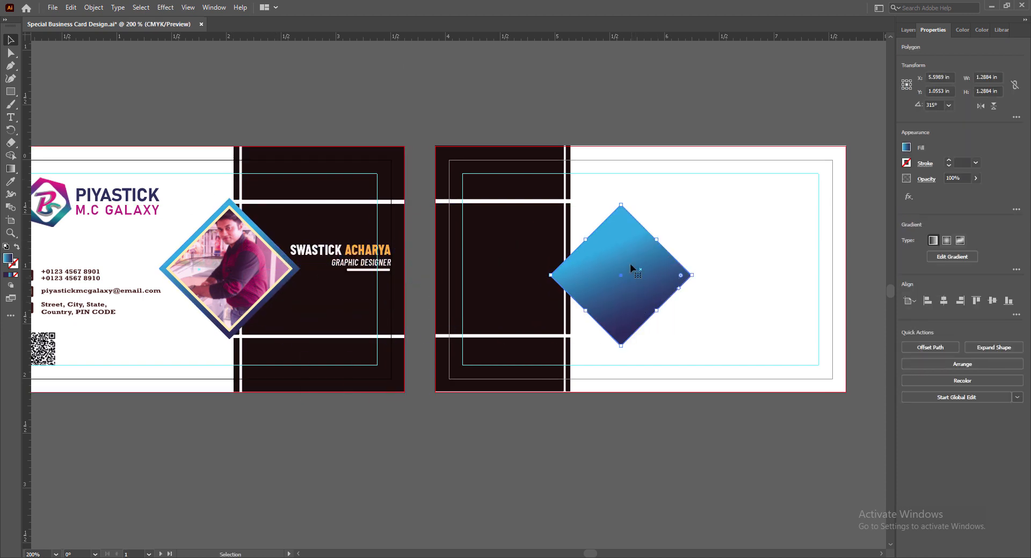
left_click_drag(620, 204, 605, 151)
left_click_drag(621, 346, 622, 366)
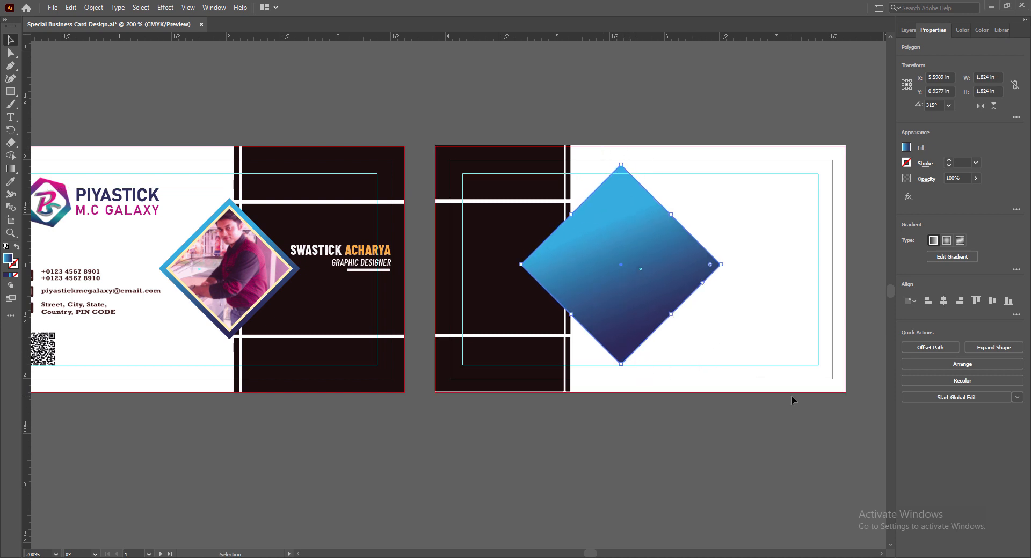
left_click_drag(621, 164, 621, 172)
left_click(810, 443)
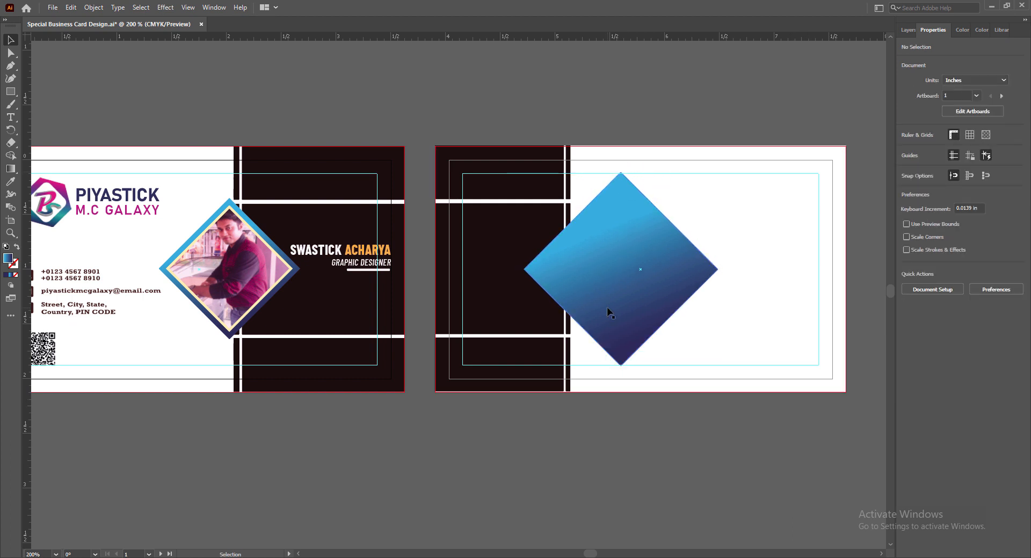
left_click(606, 307)
key("Down")
left_click(883, 436)
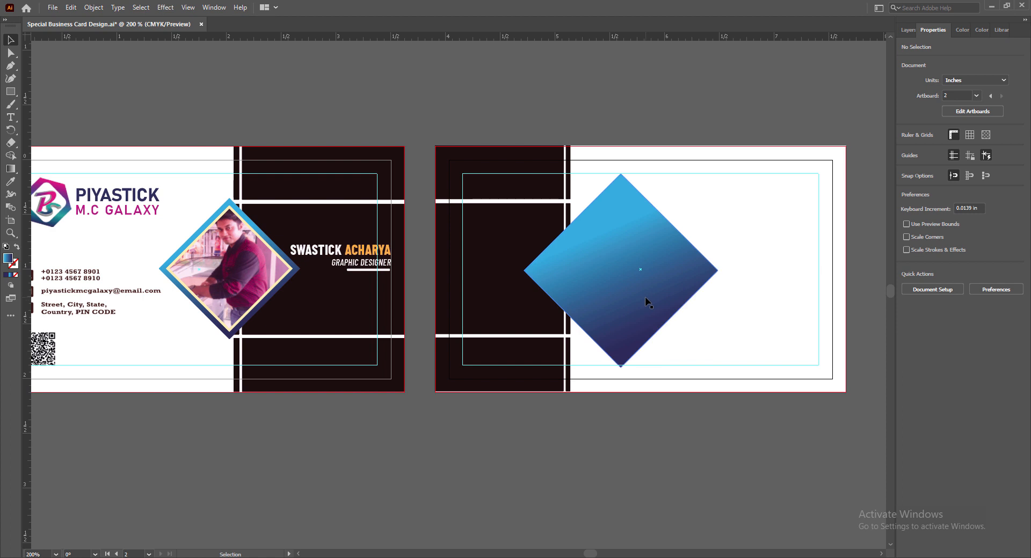
left_click(645, 297)
left_click_drag(621, 367, 621, 365)
left_click(678, 420)
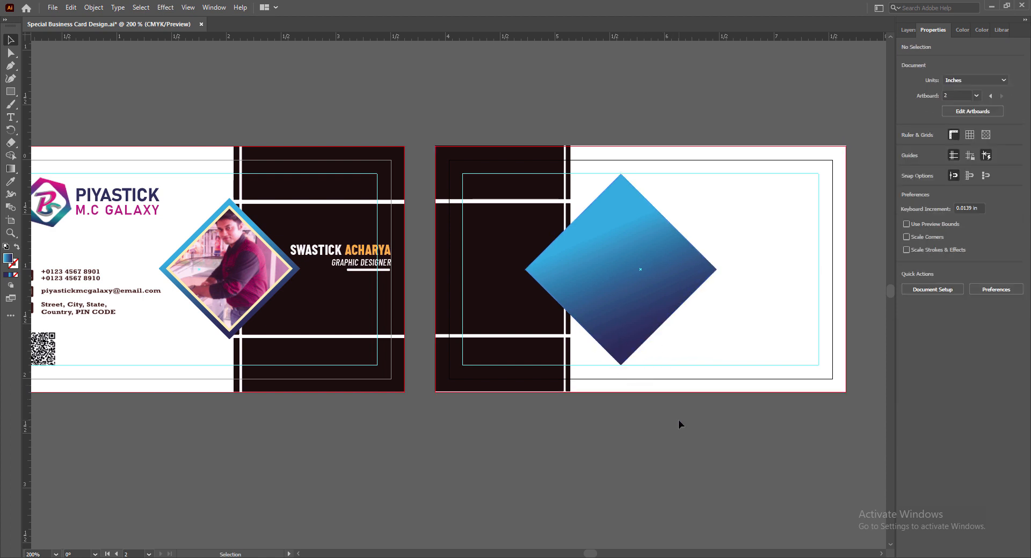
Reflect the diamond vertically and save the document.
right_click(626, 316)
mouse_move(713, 512)
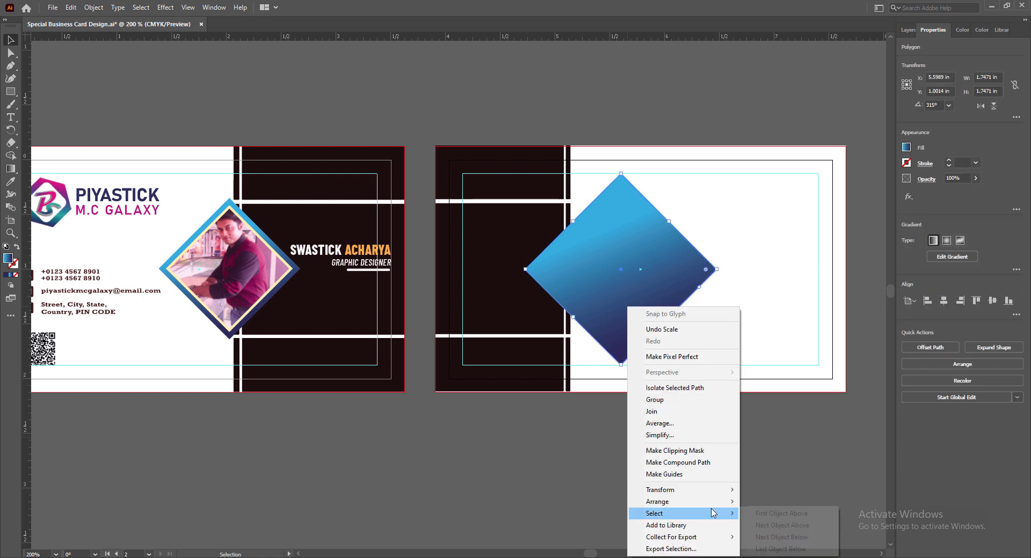
mouse_move(695, 495)
left_click(767, 435)
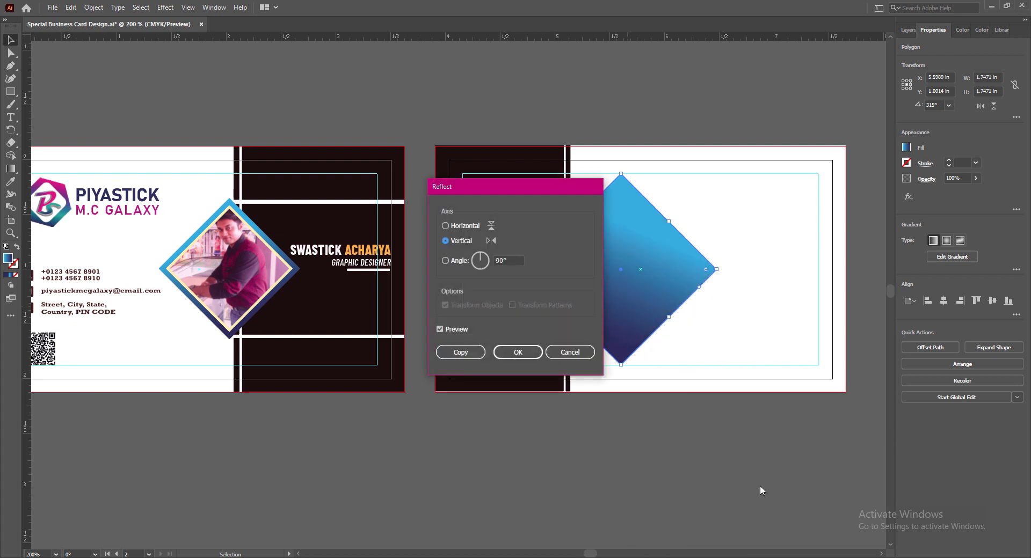
left_click(517, 352)
left_click(647, 447)
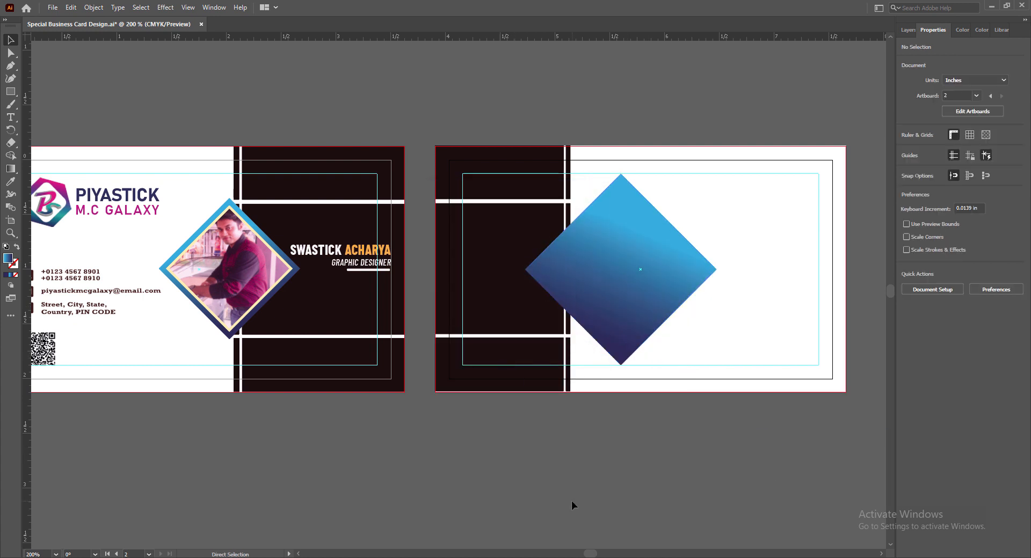
key("ctrl+s")
left_click(882, 553)
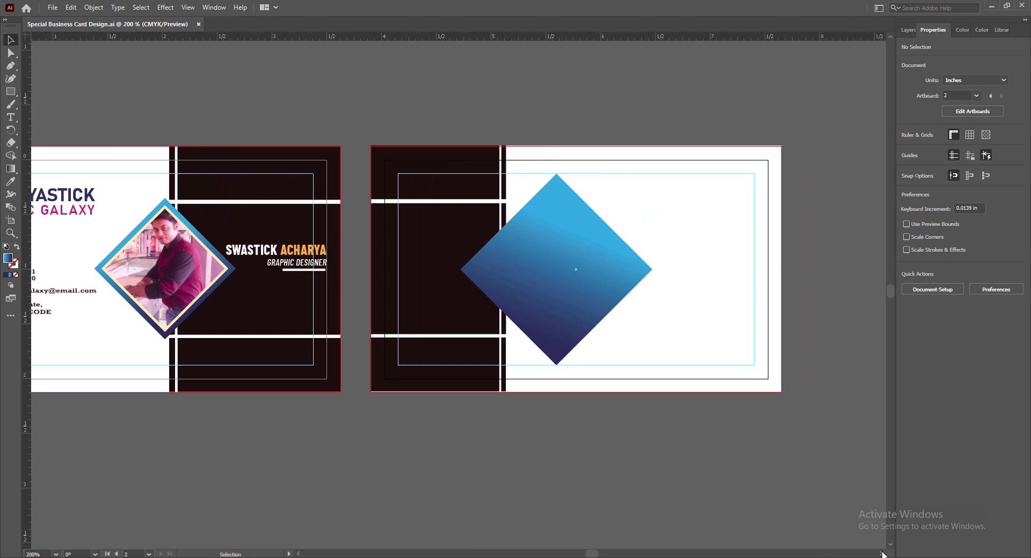
Duplicate the gradient diamond and offset the copy to the right.
scroll(589, 266, "up", 1)
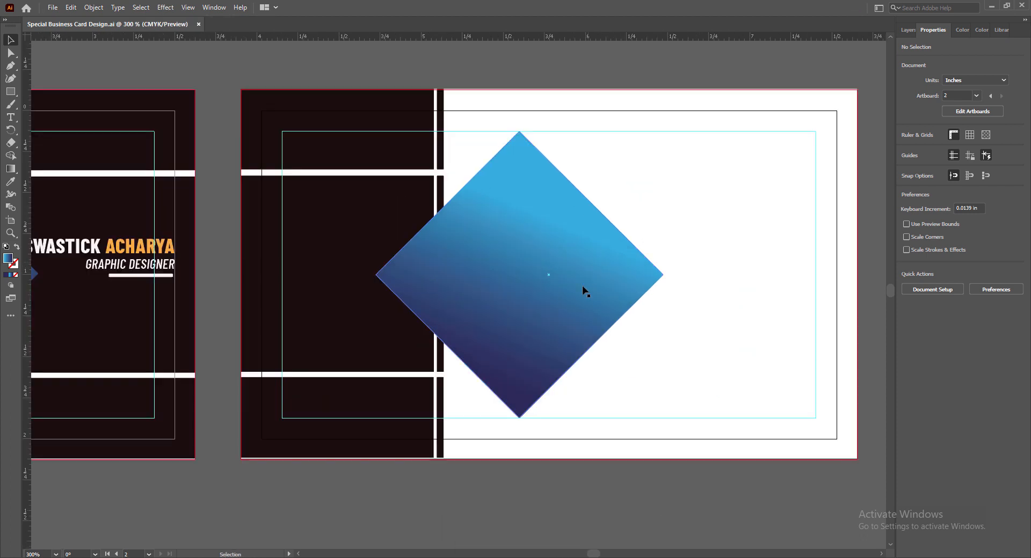
left_click(539, 310)
left_click_drag(539, 310, 588, 311)
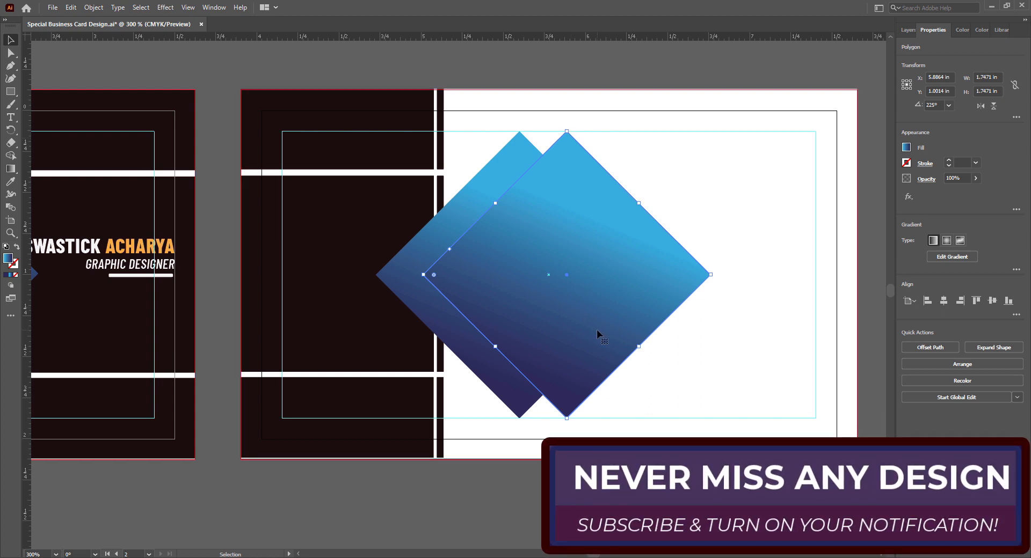
key("Right")
key("Right")
key("Right")
key("Right")
key("Right")
key("Right")
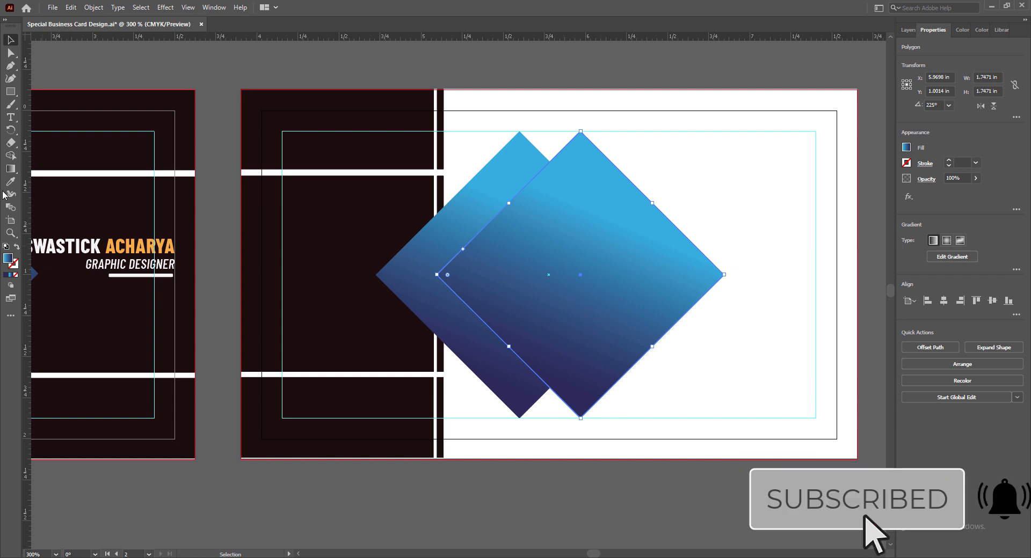
Give the copy a radial gradient with light blue at 0% and navy at 100%.
left_click(11, 275)
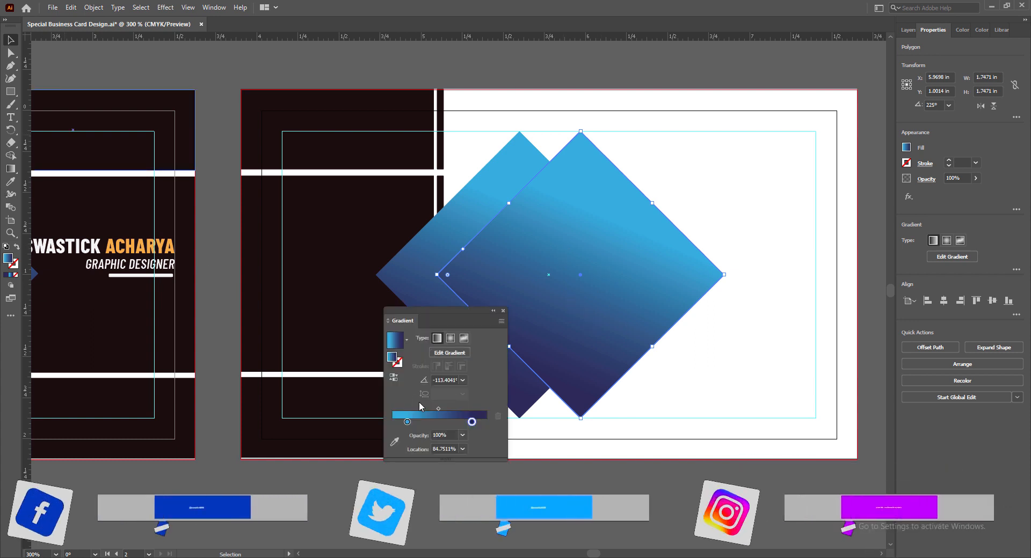
left_click(451, 338)
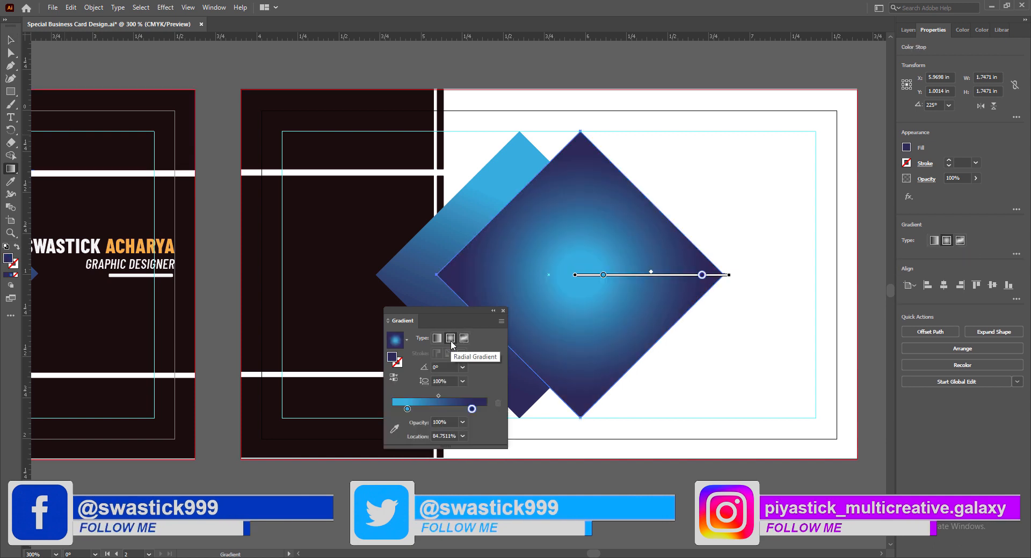
left_click_drag(407, 409, 391, 410)
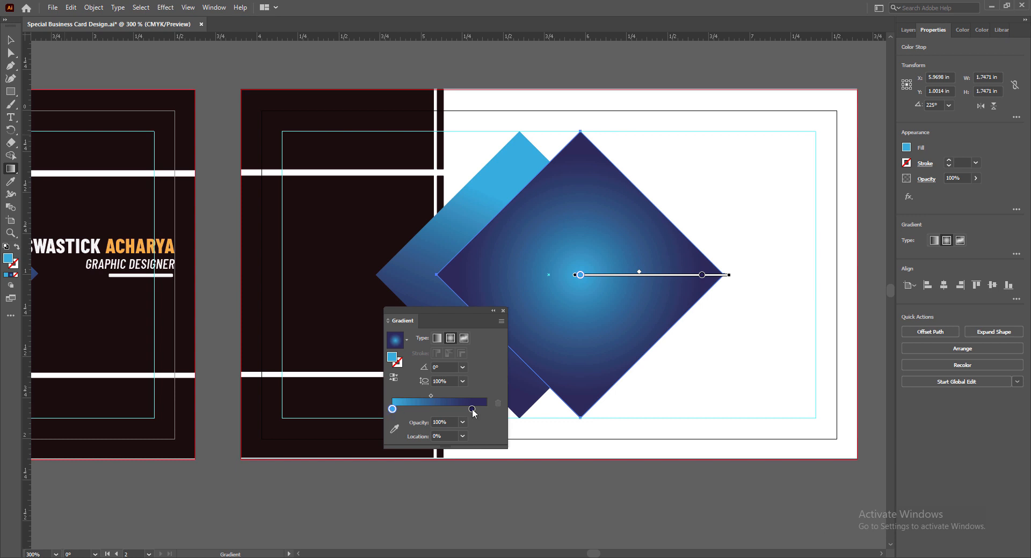
left_click_drag(472, 408, 490, 409)
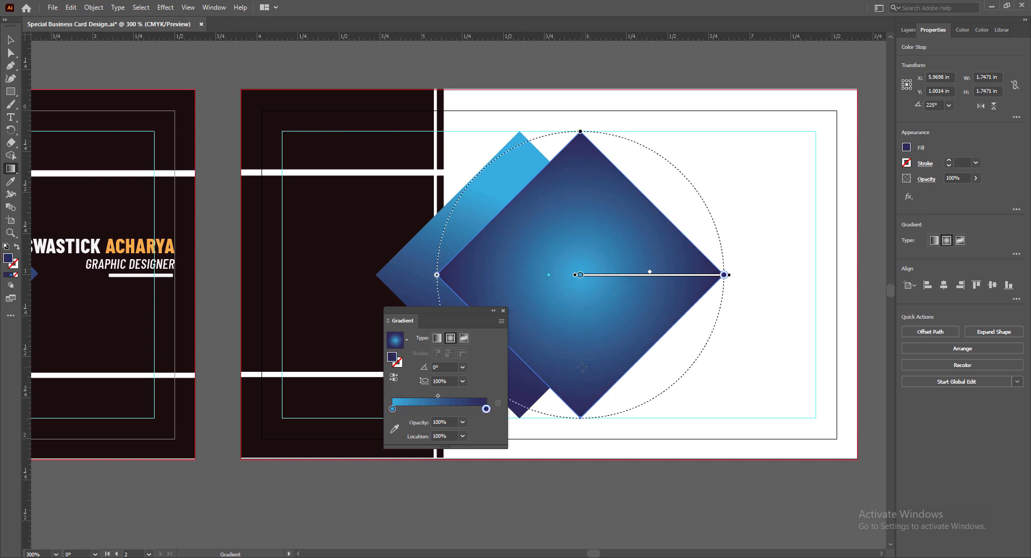
left_click(502, 309)
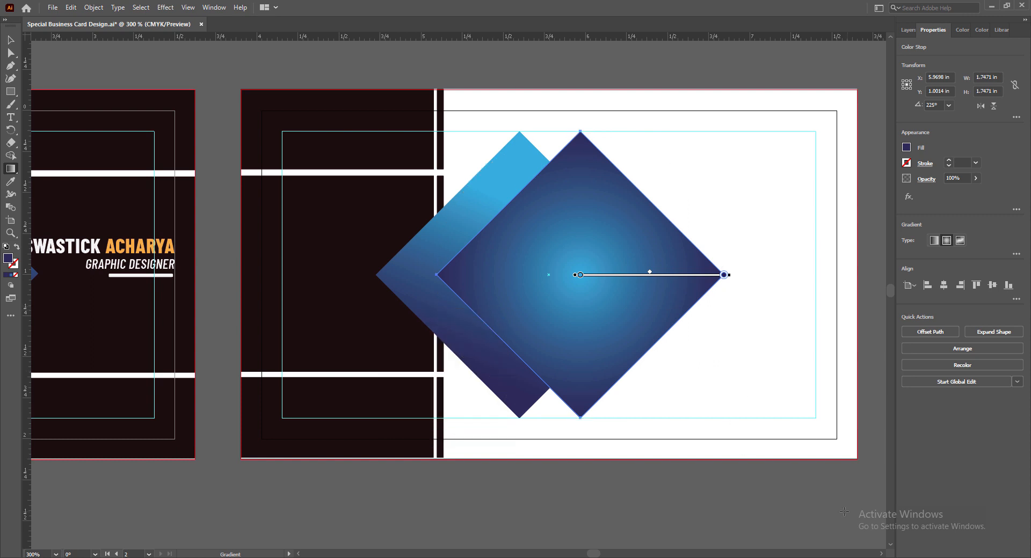
key("v")
left_click(589, 482)
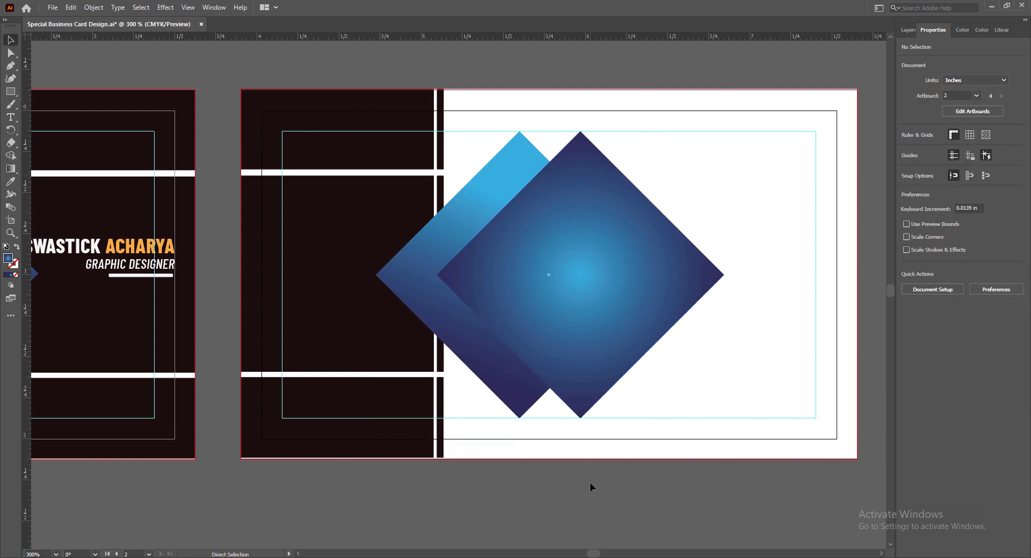
Duplicate the gradient diamond, shrink it proportionally and centre it inside the original.
key("ctrl+s")
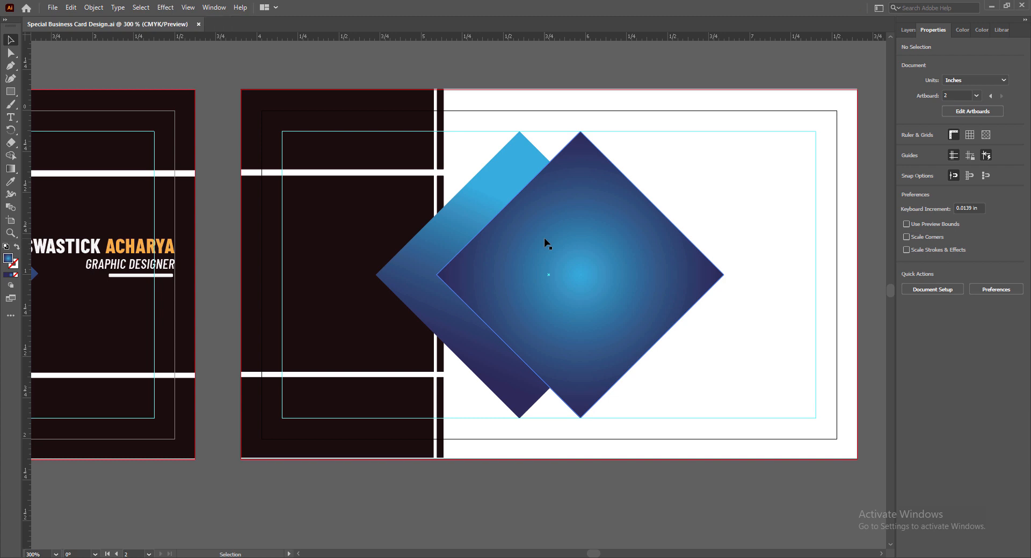
left_click(547, 244)
left_click_drag(556, 239, 599, 255)
left_click_drag(623, 148, 630, 183)
left_click_drag(661, 311, 618, 272)
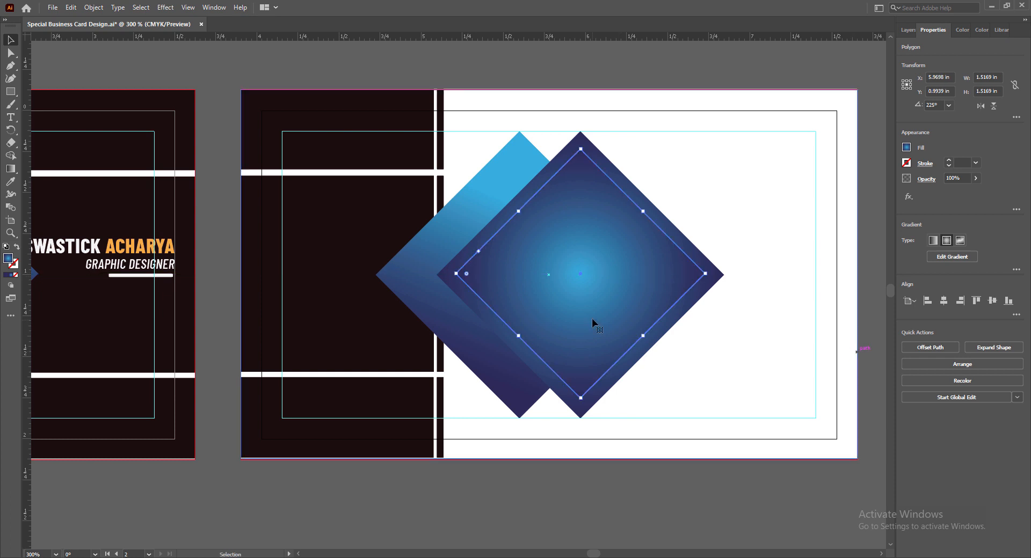
Fill the small diamond with solid dark indigo C100 M100 Y25 K25.
key("comma")
left_click(617, 517)
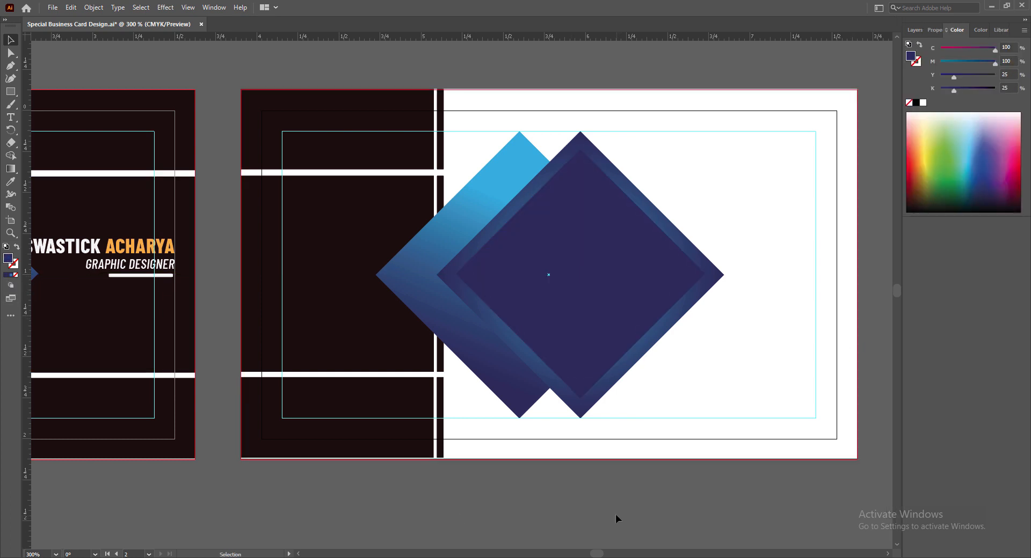
left_click(565, 328)
left_click(644, 523)
Copy the logo and PIYASTICK name from the front card onto the back card.
left_click_drag(598, 554, 591, 554)
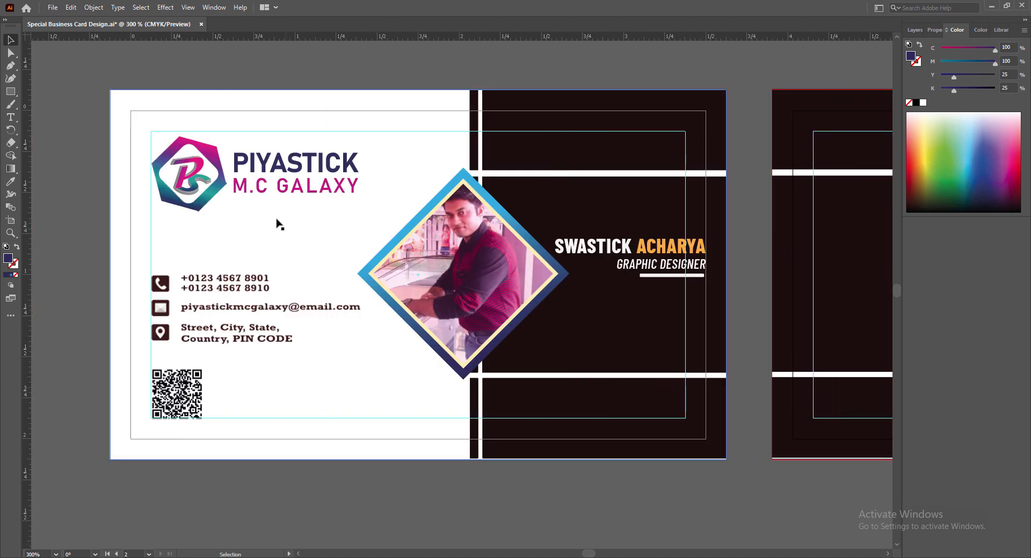
left_click(212, 157)
left_click(279, 170, "shift")
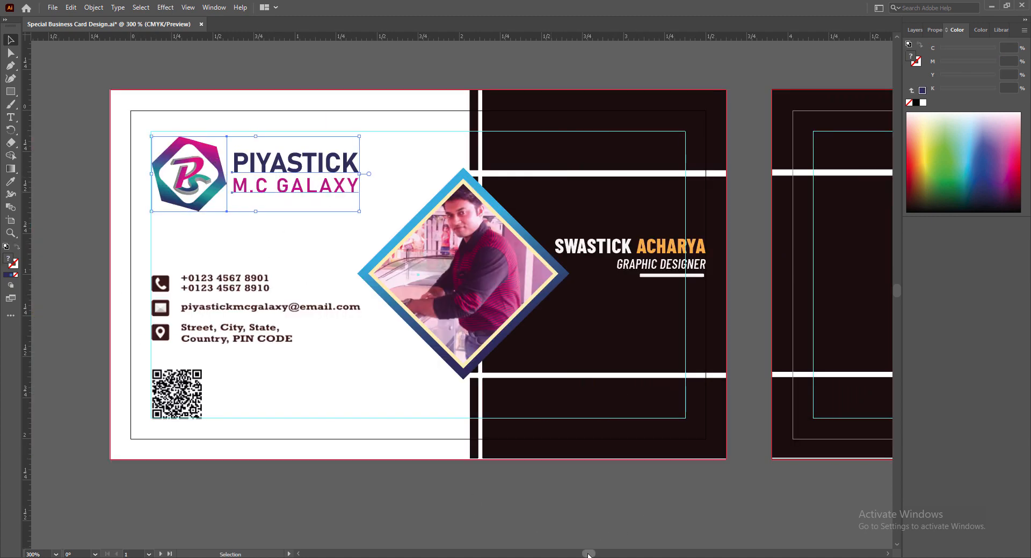
scroll(562, 522, "right", 1)
scroll(563, 522, "down", 1)
scroll(563, 522, "down", 3)
left_click_drag(593, 554, 597, 555)
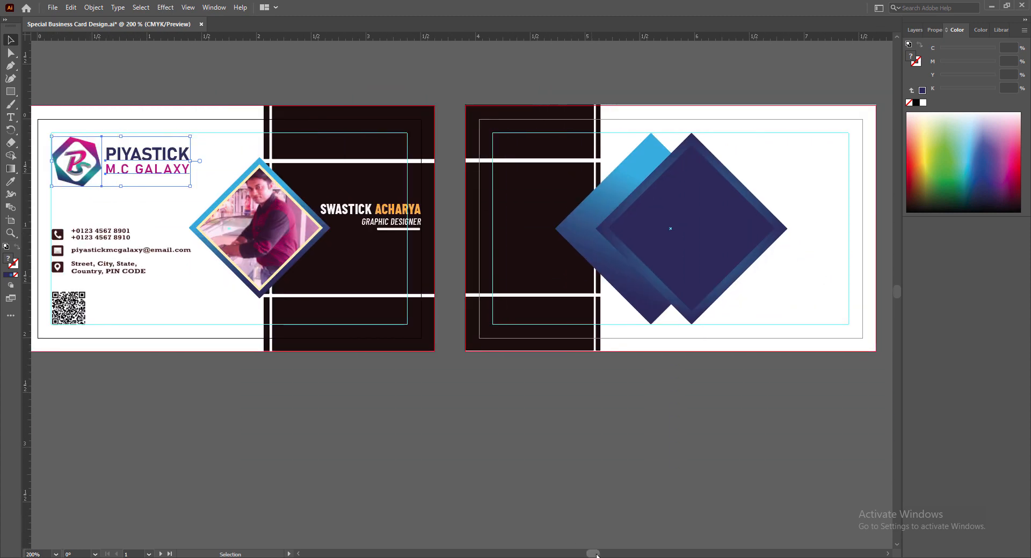
left_click_drag(90, 149, 704, 221)
left_click(618, 528)
scroll(635, 320, "right", 3)
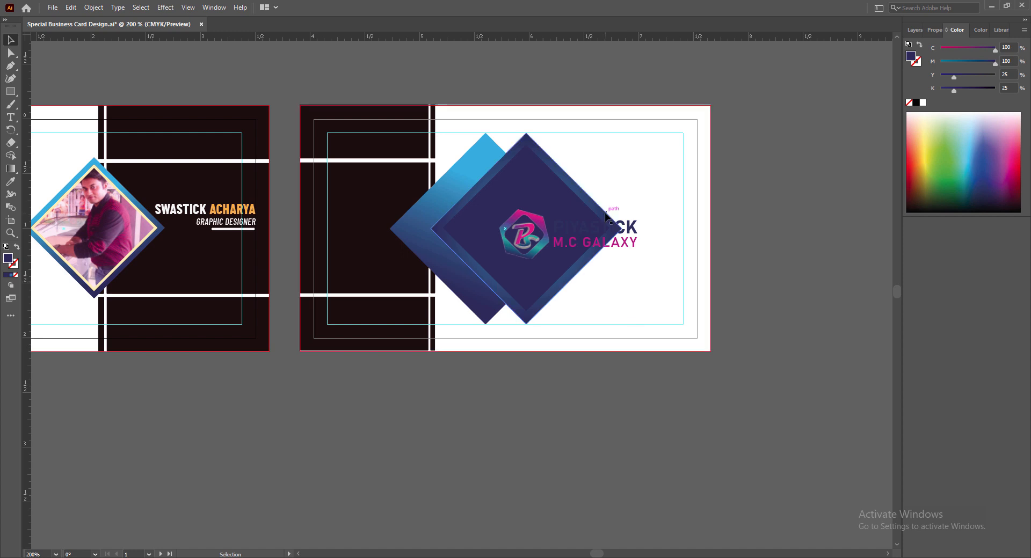
scroll(586, 219, "up", 1)
Enlarge the logo, centre it in the diamond, and place PIYASTICK just beneath it.
left_click_drag(588, 244, 660, 169)
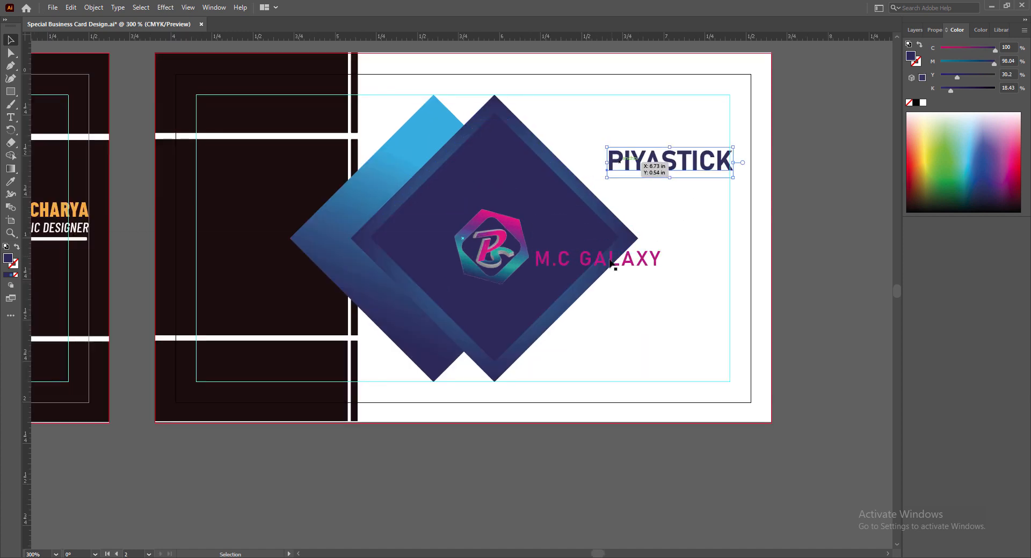
left_click_drag(596, 262, 683, 196)
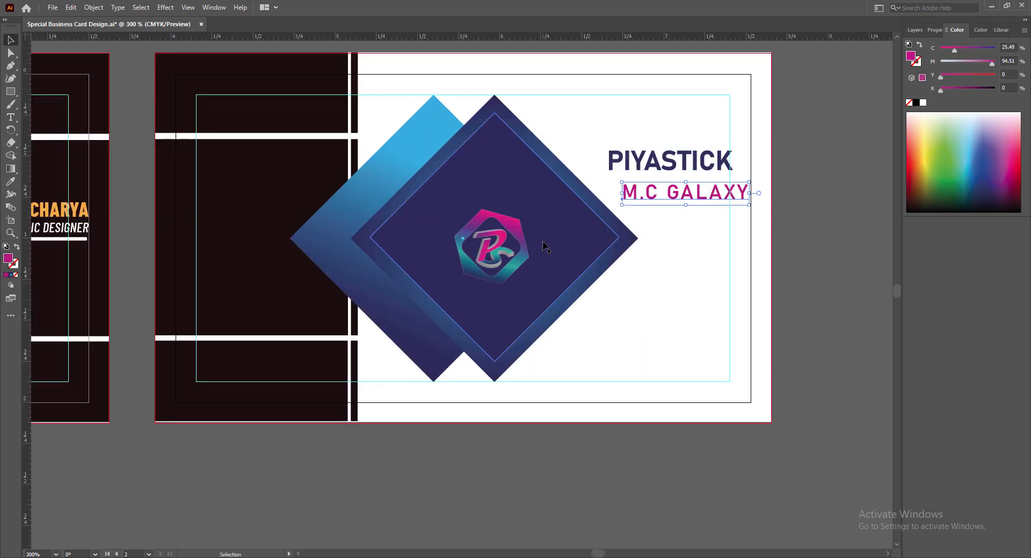
left_click(515, 228)
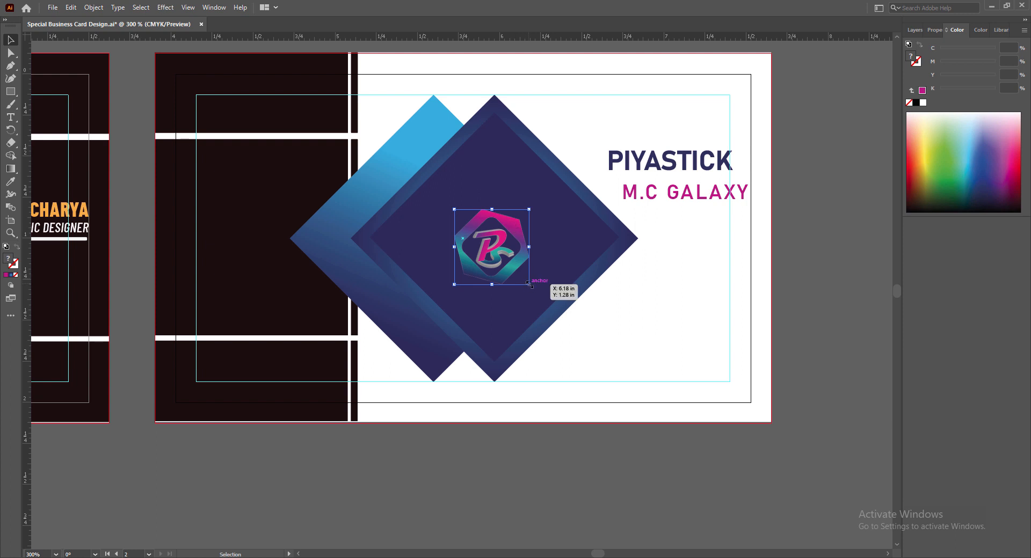
left_click_drag(528, 285, 567, 323)
left_click_drag(540, 245, 521, 210)
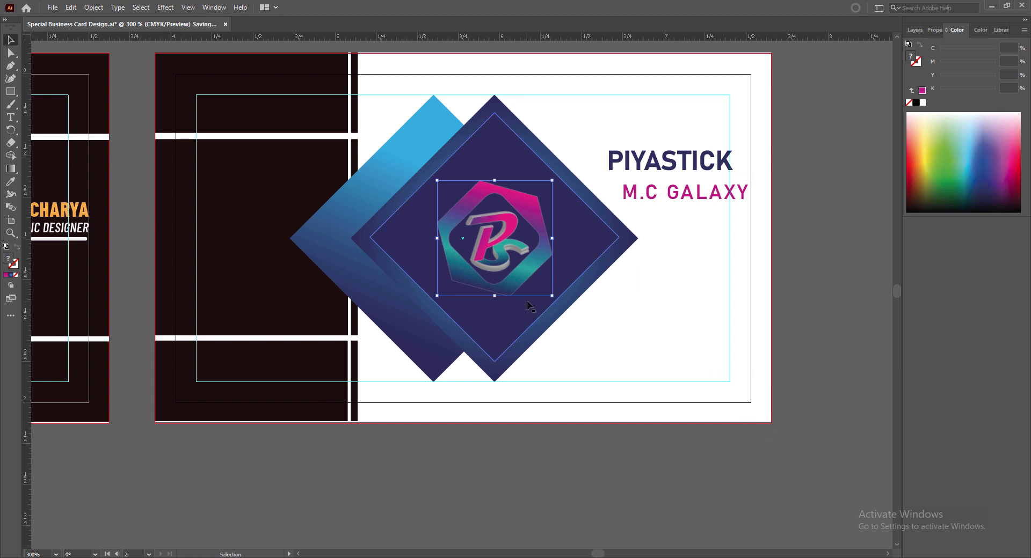
left_click_drag(437, 295, 459, 274)
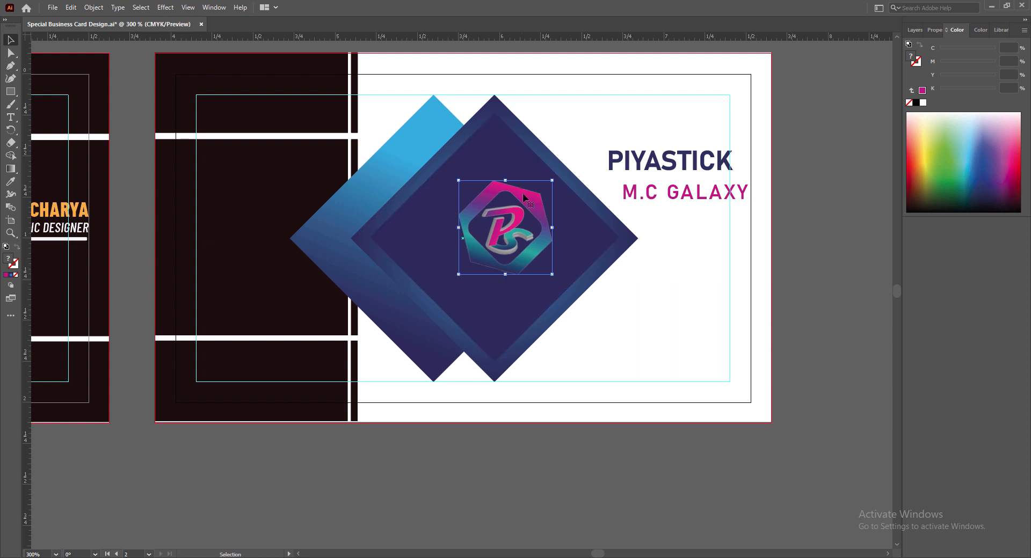
left_click_drag(525, 200, 515, 211)
key("shift+Up")
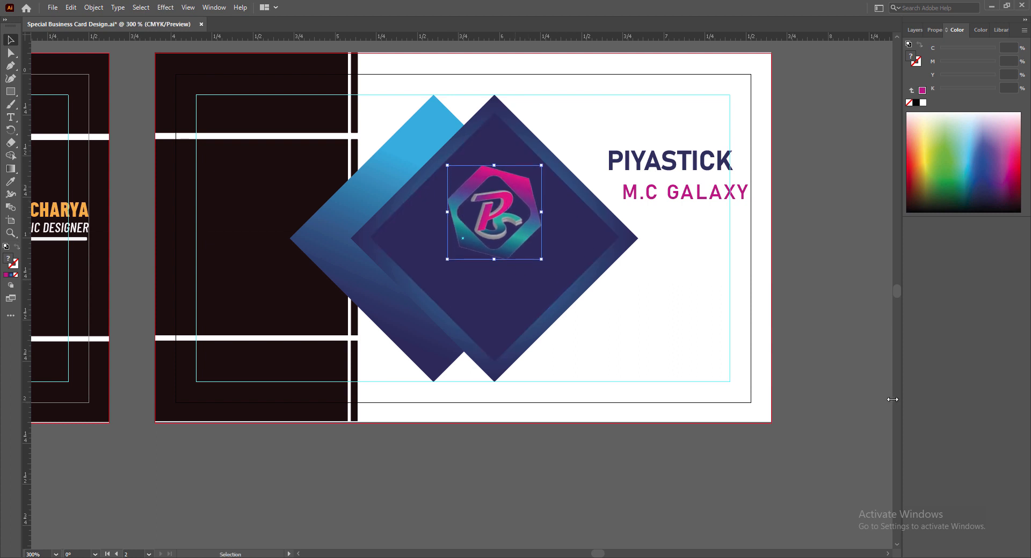
left_click_drag(669, 161, 497, 287)
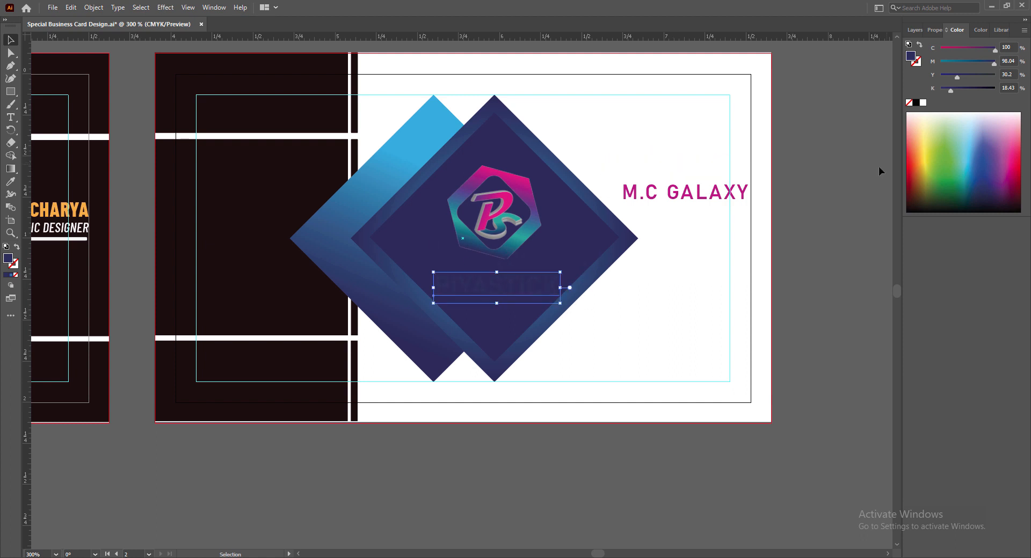
Make PIYASTICK white at 11 pt and raise it slightly.
double_click(505, 292)
left_click_drag(434, 290, 570, 287)
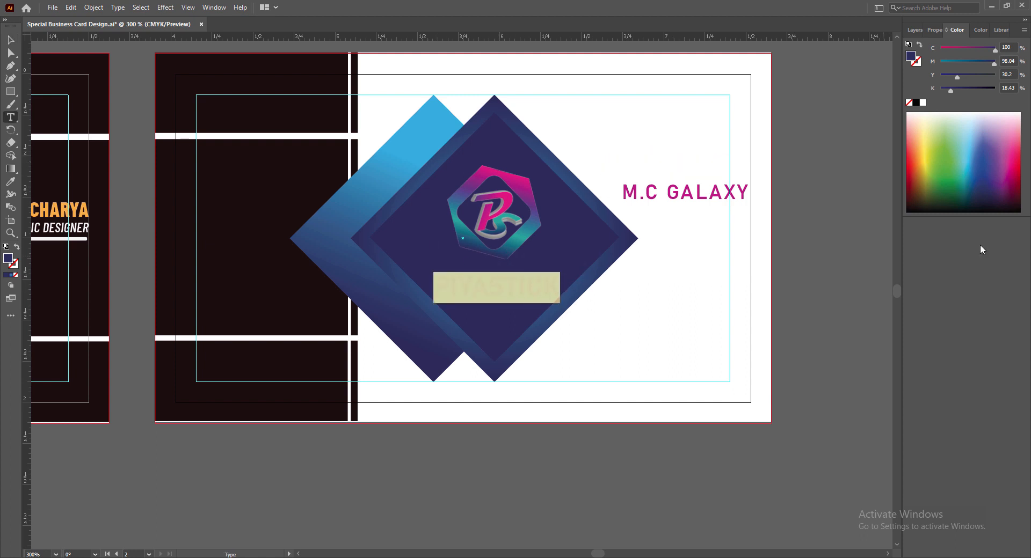
double_click(8, 259)
left_click(512, 108)
left_click(767, 113)
left_click(11, 40)
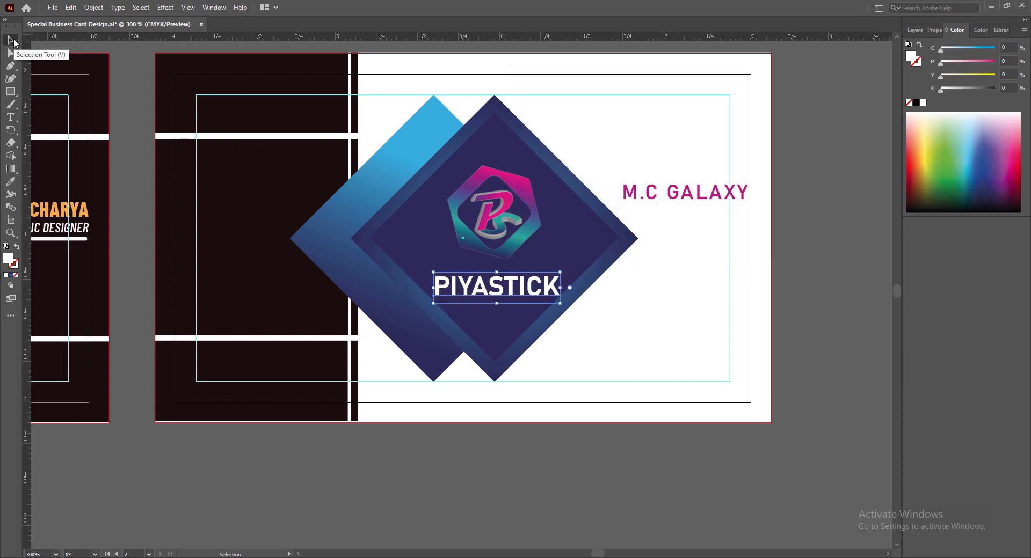
left_click(934, 30)
left_click(951, 267)
left_click(961, 338)
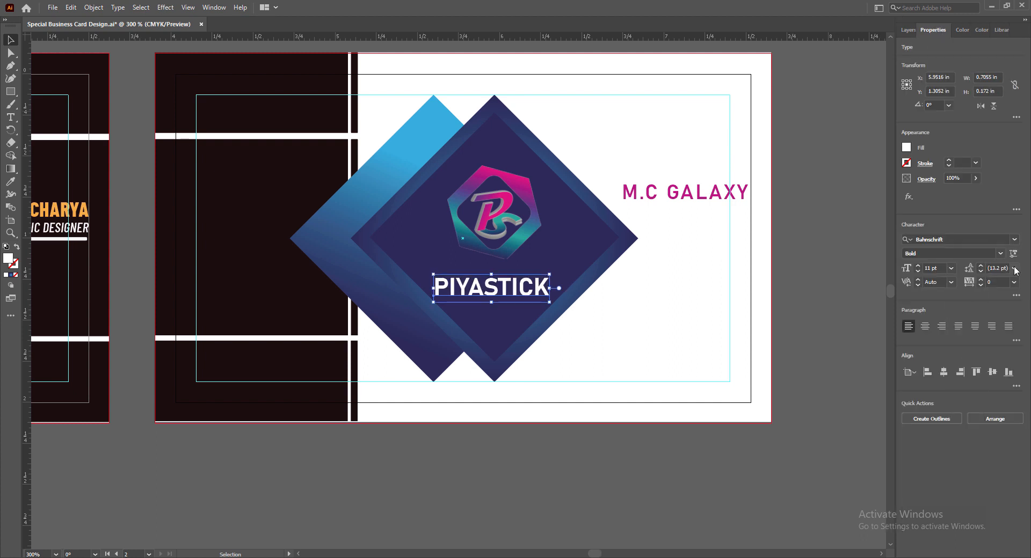
key("Up")
key("Up")
key("Up")
key("Up")
key("Up")
Move M.C GALAXY under PIYASTICK and set it to tracking 10 and 8 pt.
left_click_drag(685, 192, 500, 302)
left_click(1013, 282)
left_click(998, 381)
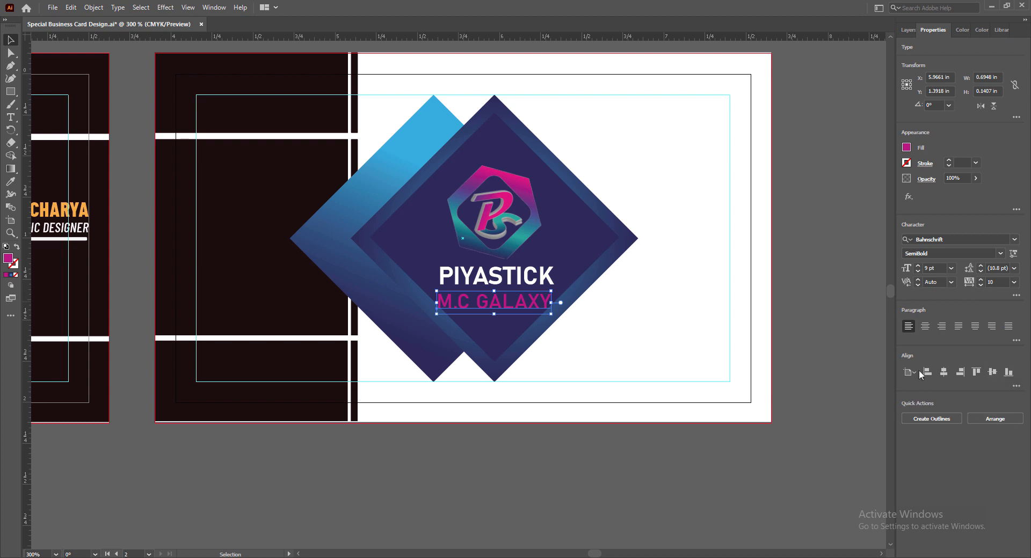
left_click(951, 267)
left_click(964, 318)
Eyedrop the orange name styling onto M.C GALAXY and make it SemiBold under PIYASTICK.
double_click(467, 305)
key("ctrl+a")
left_click(11, 181)
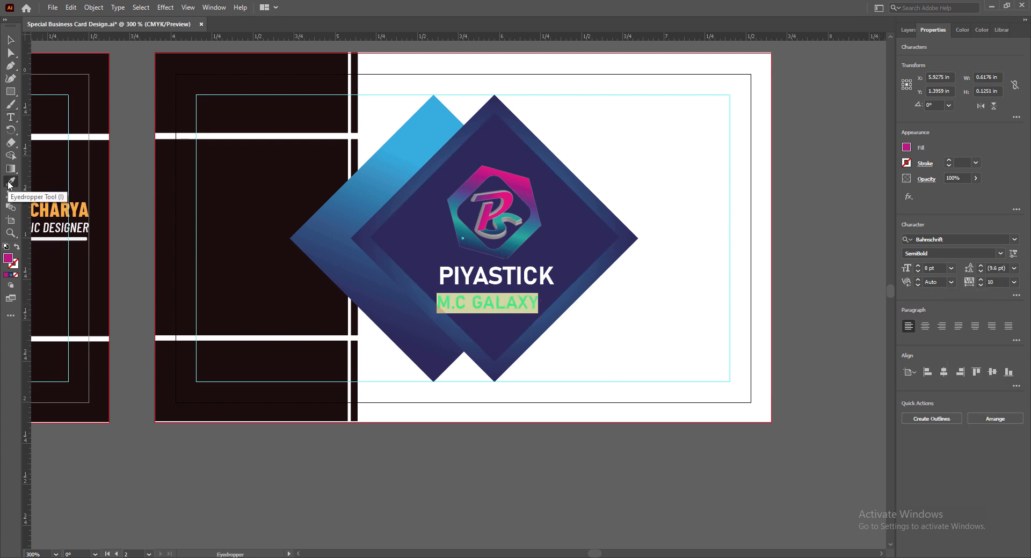
left_click(74, 210)
left_click(11, 40)
left_click_drag(405, 304, 506, 300)
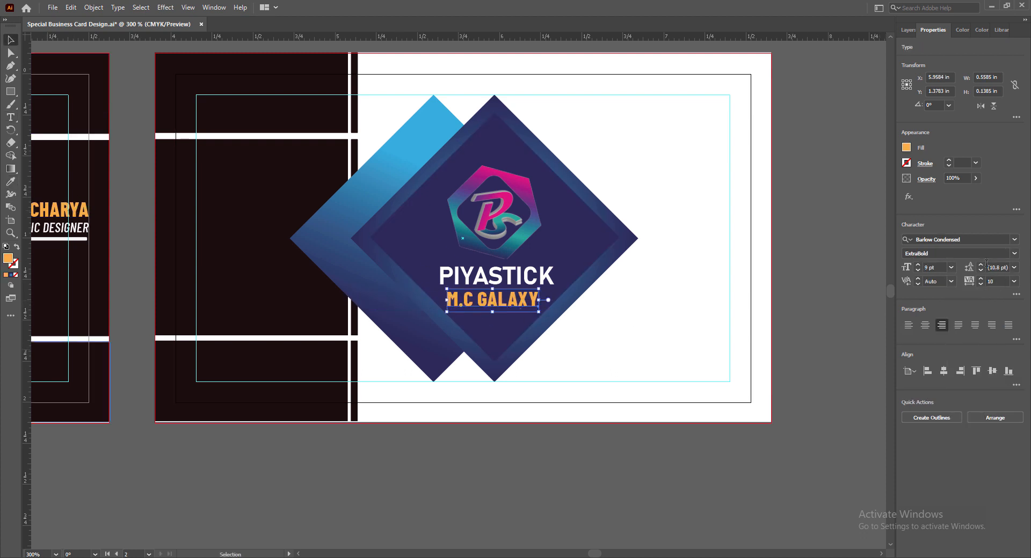
left_click(1014, 254)
left_click(928, 382)
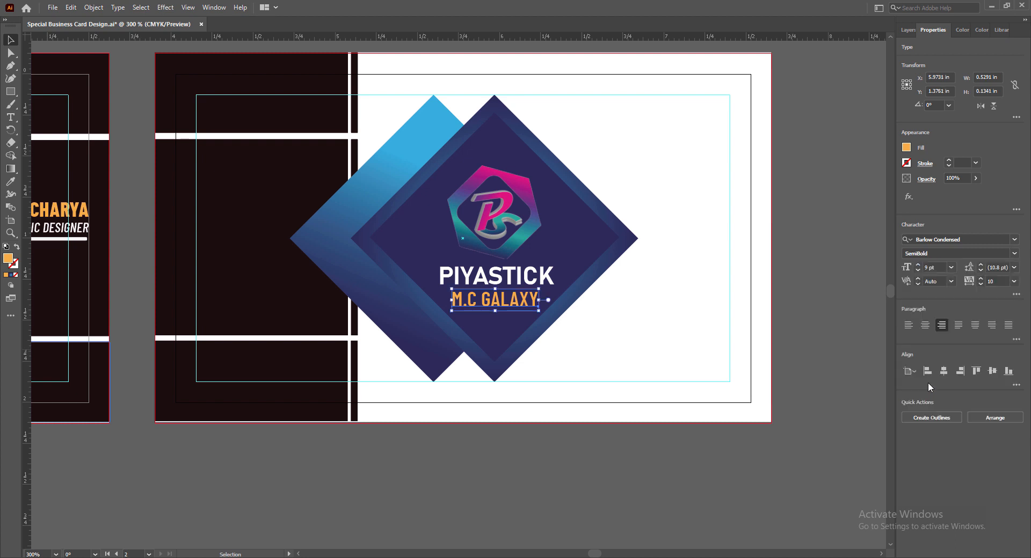
Nudge PIYASTICK, M.C GALAXY and the logo into position inside the diamond.
left_click(508, 287)
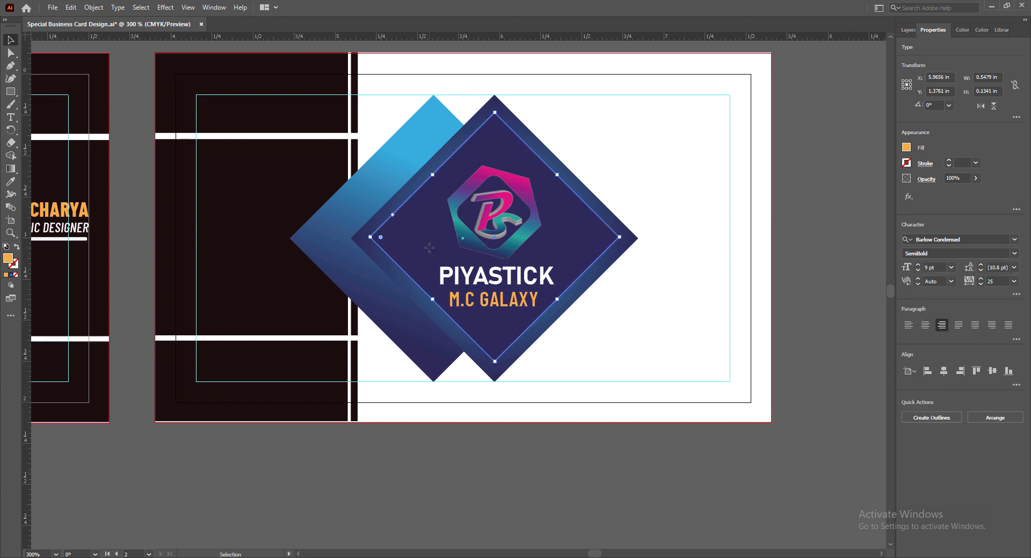
left_click(504, 282)
key("Down")
left_click(505, 301)
key("Down")
key("Down")
left_click(505, 279)
key("Down")
key("Down")
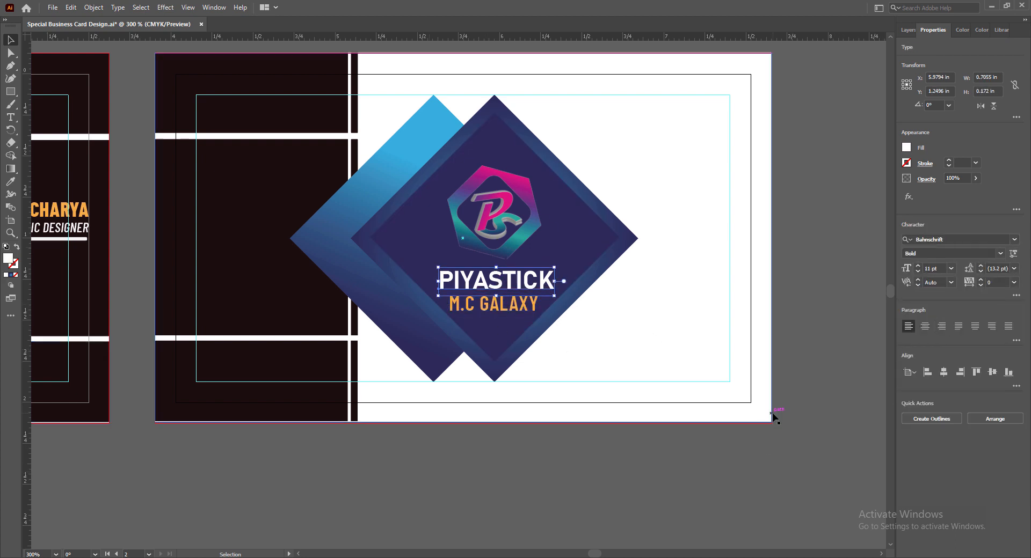
left_click(496, 215)
key("Down")
key("Down")
key("Up")
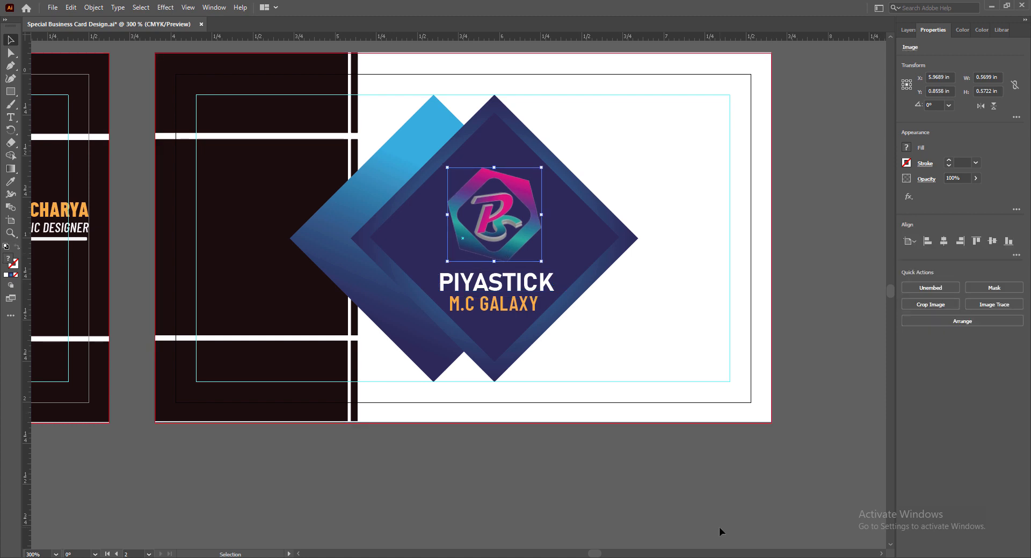
left_click(510, 282)
Set M.C GALAXY to Bahnschrift, tracking 25, 8 pt, and nudge it centred.
double_click(507, 305)
key("ctrl+a")
left_click(1014, 240)
left_click(914, 310)
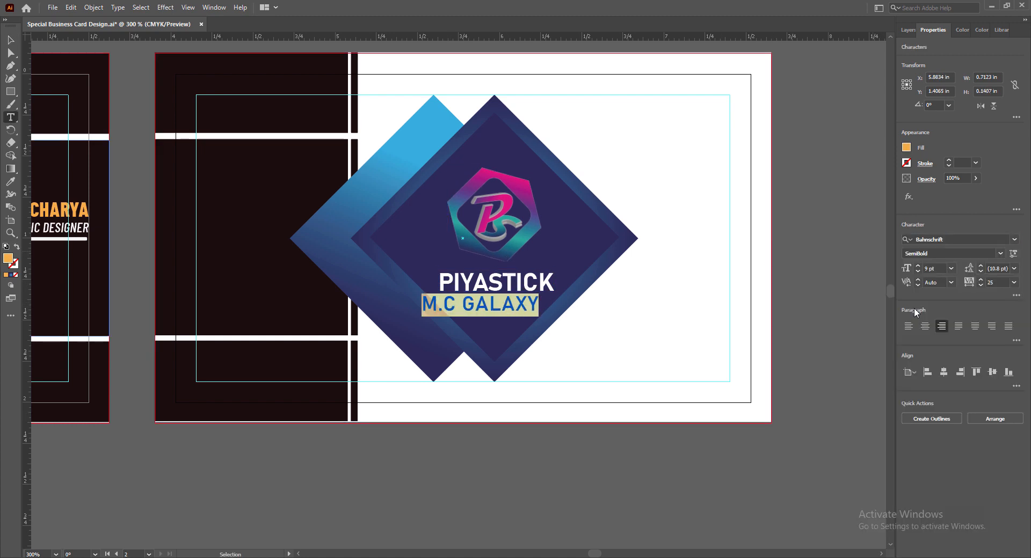
left_click(1014, 283)
left_click(999, 394)
left_click(10, 40)
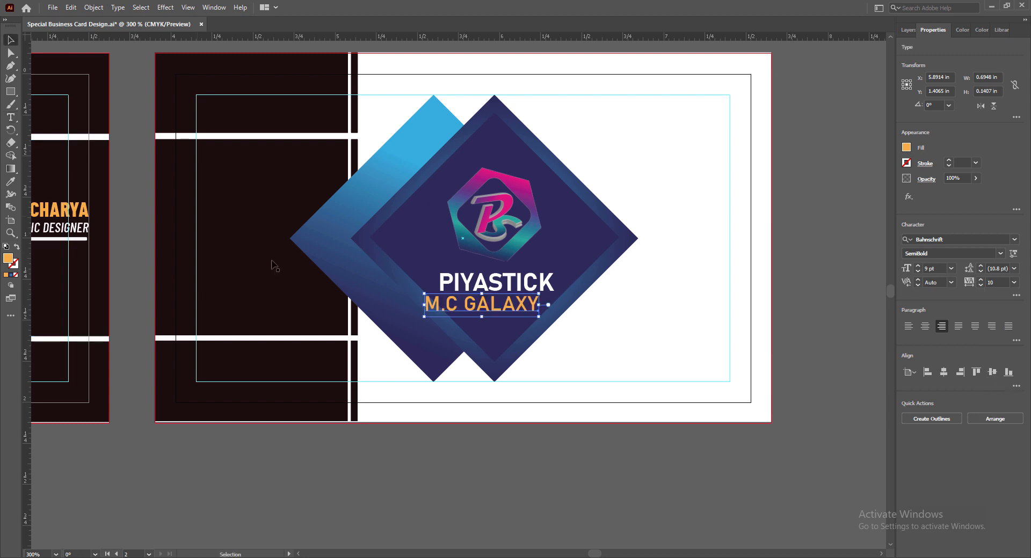
key("Right")
key("Right")
key("Right")
key("Right")
key("Right")
key("Right")
left_click(951, 269)
left_click(964, 303)
key("Left")
key("Left")
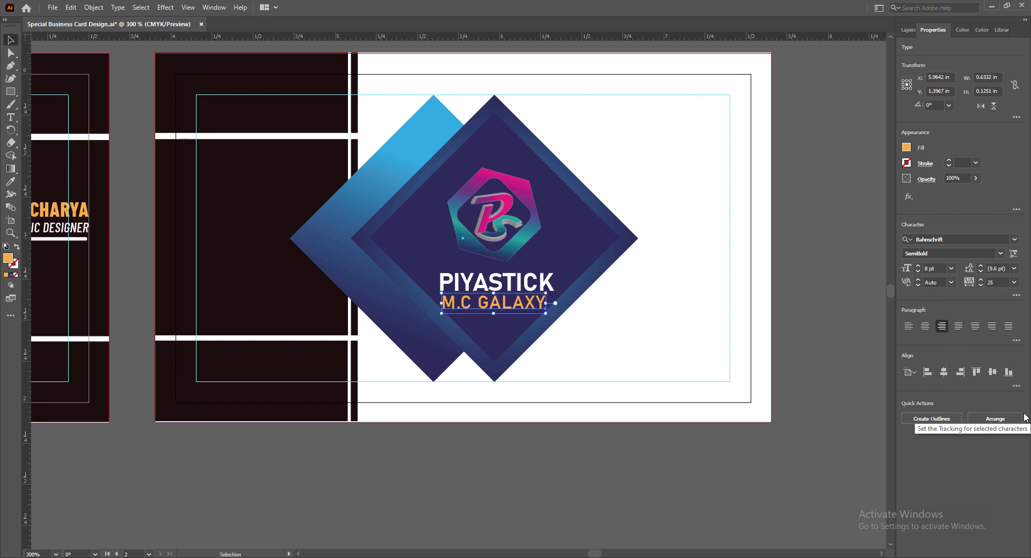
key("Up")
left_click(561, 253)
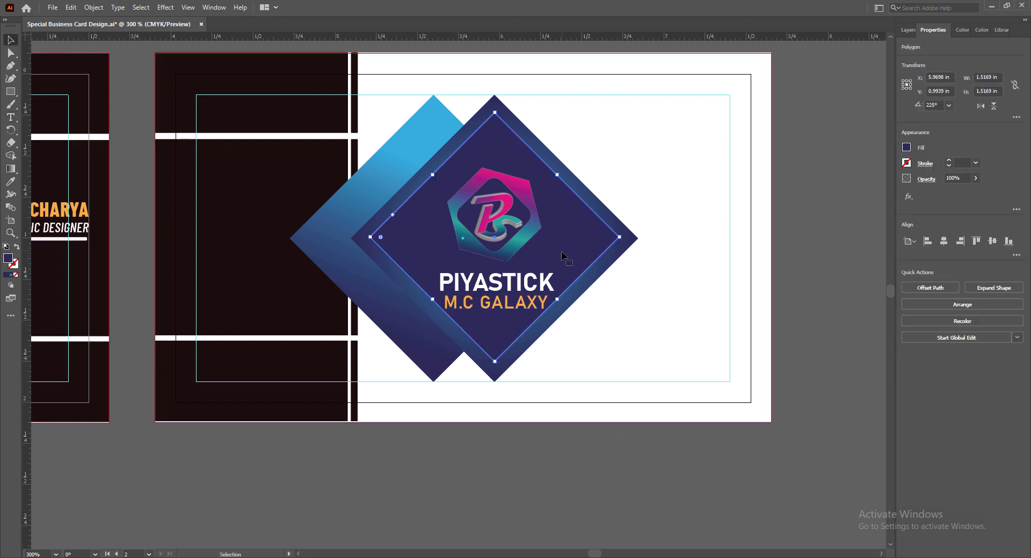
Apply a gradient fill to the inner diamond with dark edges.
left_click(10, 274)
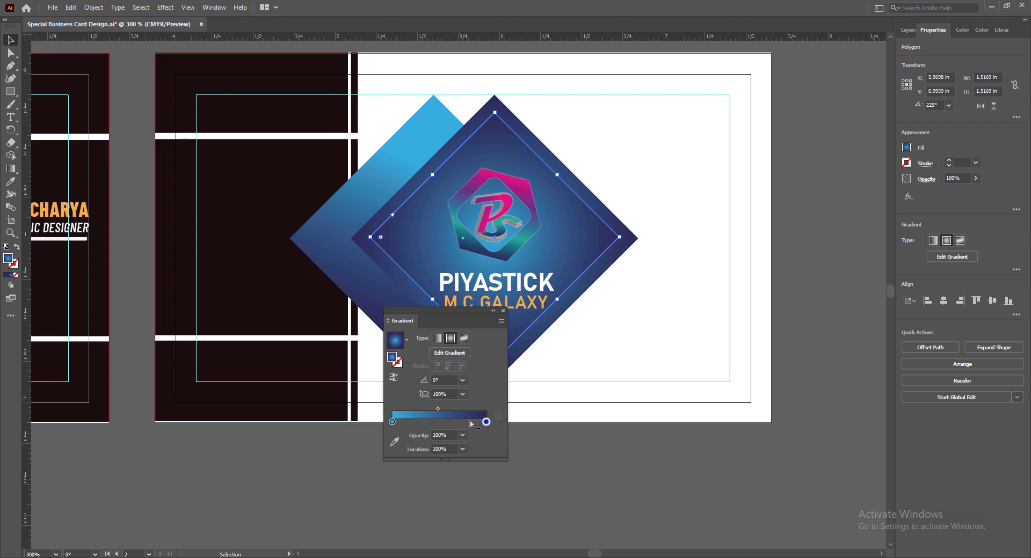
left_click(394, 379)
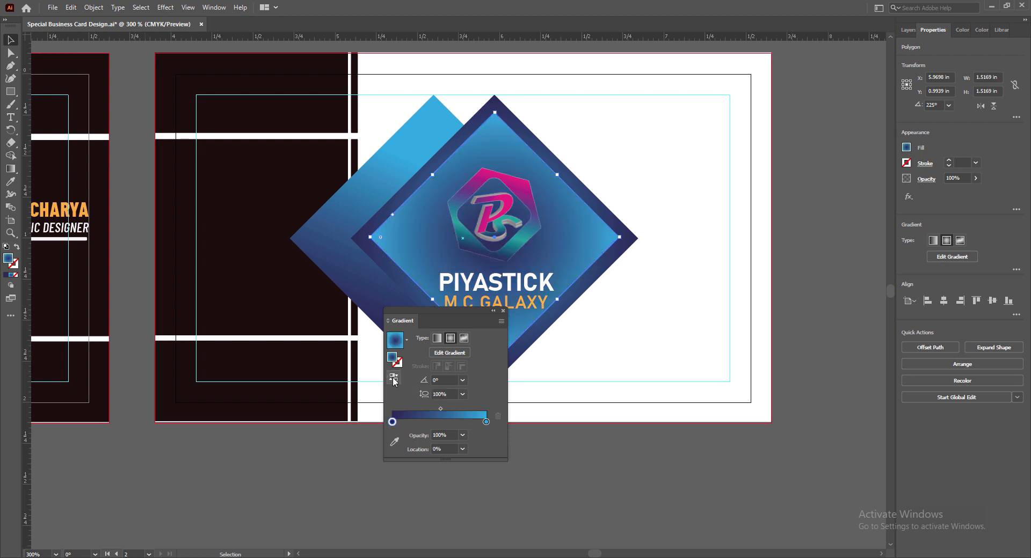
left_click(394, 379)
left_click(406, 340)
left_click(406, 340)
left_click(503, 310)
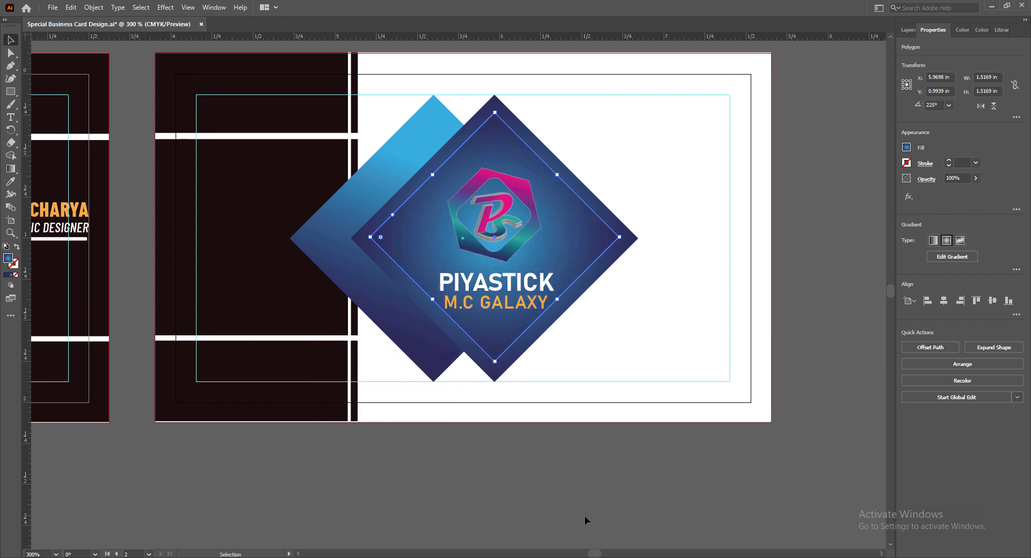
Colour the inner diamond's outline pale yellow FCEDB1.
double_click(15, 266)
left_click(666, 227)
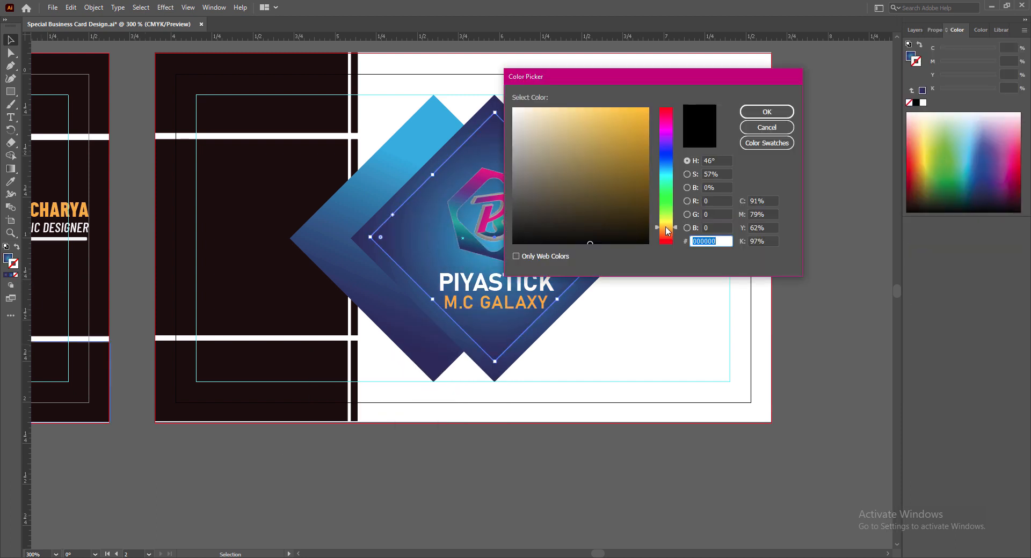
left_click(554, 109)
left_click(934, 30)
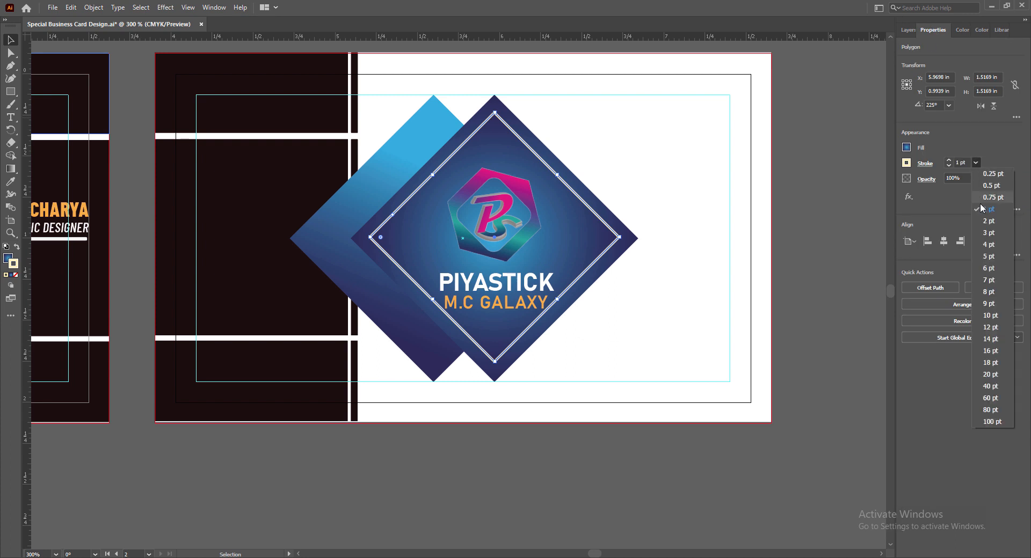
Raise the logo and PIYASTICK text slightly.
left_click(820, 342)
left_click(517, 187)
left_click(496, 283, "shift")
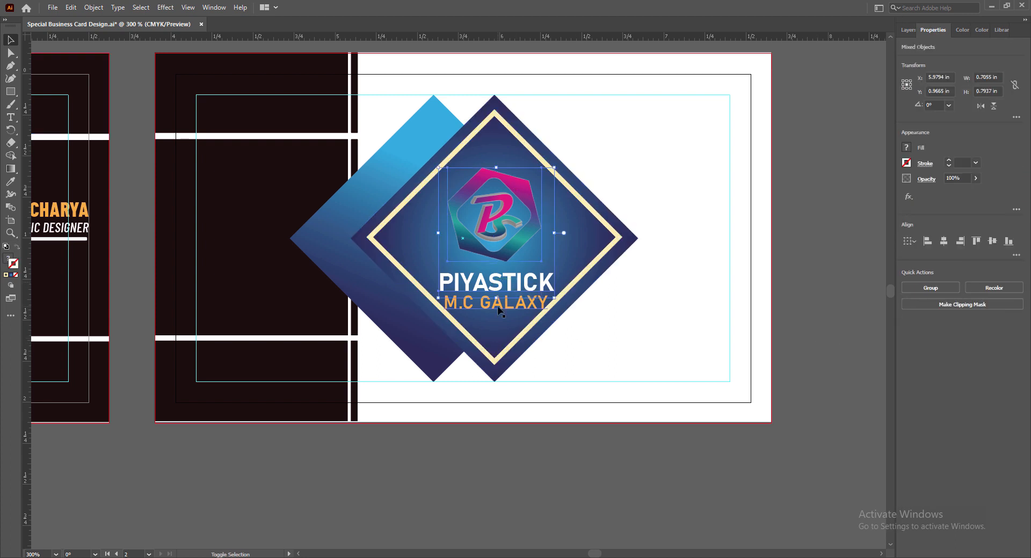
key("Up")
key("Up")
key("Up")
key("Up")
key("Up")
key("Up")
left_click(843, 434)
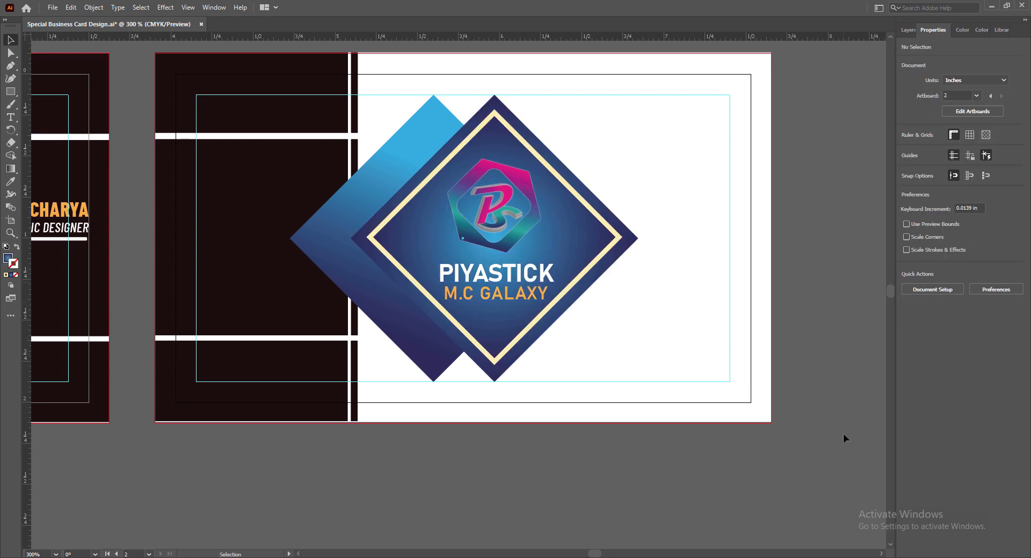
Recolour the gradient's left stop a deeper blue, shift the midpoint right, and save.
left_click(460, 257)
left_click(8, 259)
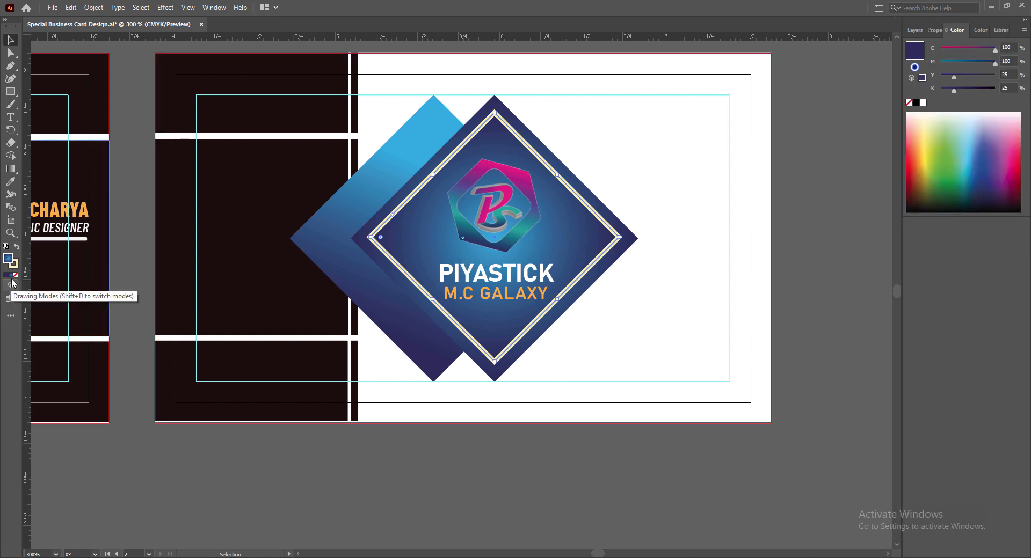
left_click(11, 275)
double_click(392, 422)
left_click(408, 464)
left_click(415, 463)
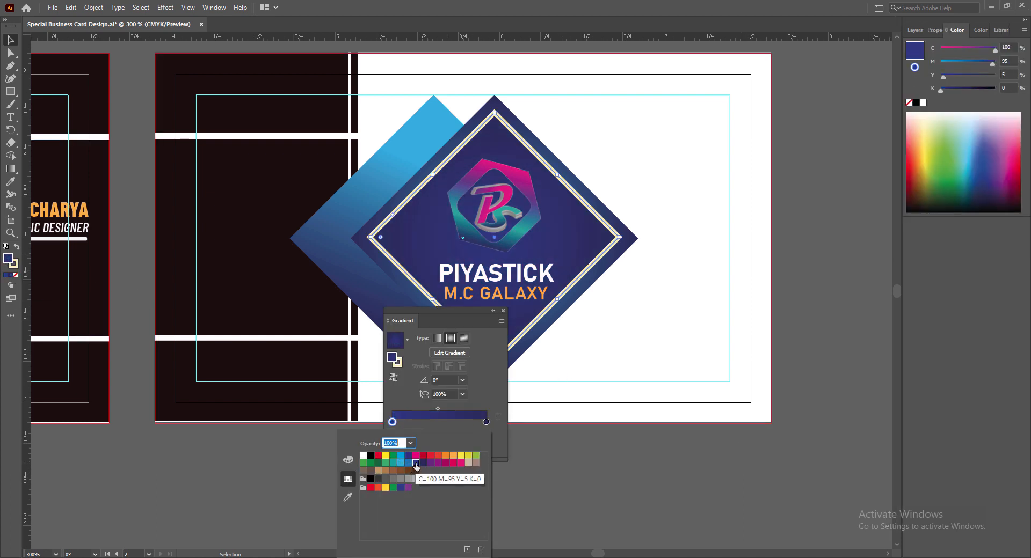
left_click(401, 488)
left_click(487, 361)
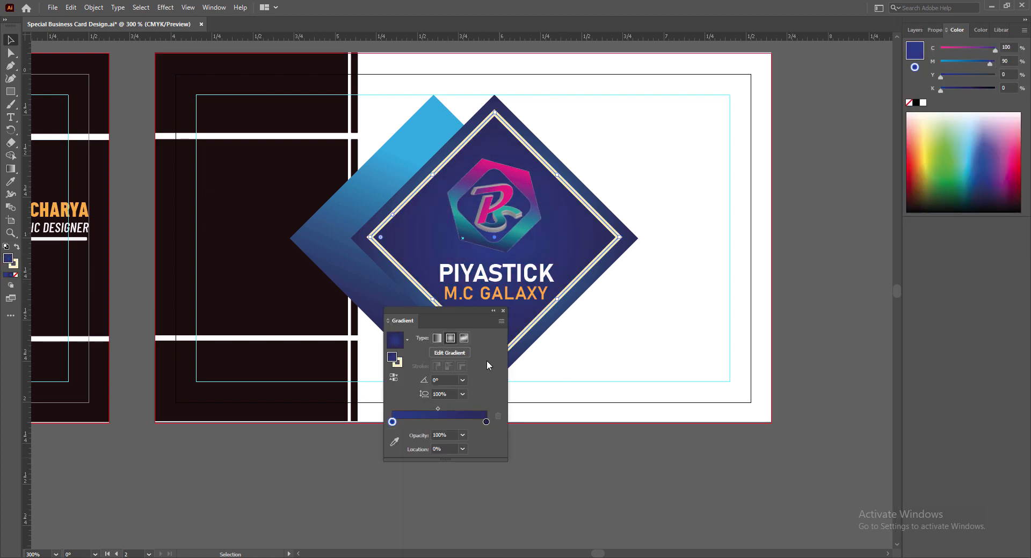
left_click_drag(438, 409, 448, 409)
left_click(503, 311)
left_click(714, 505)
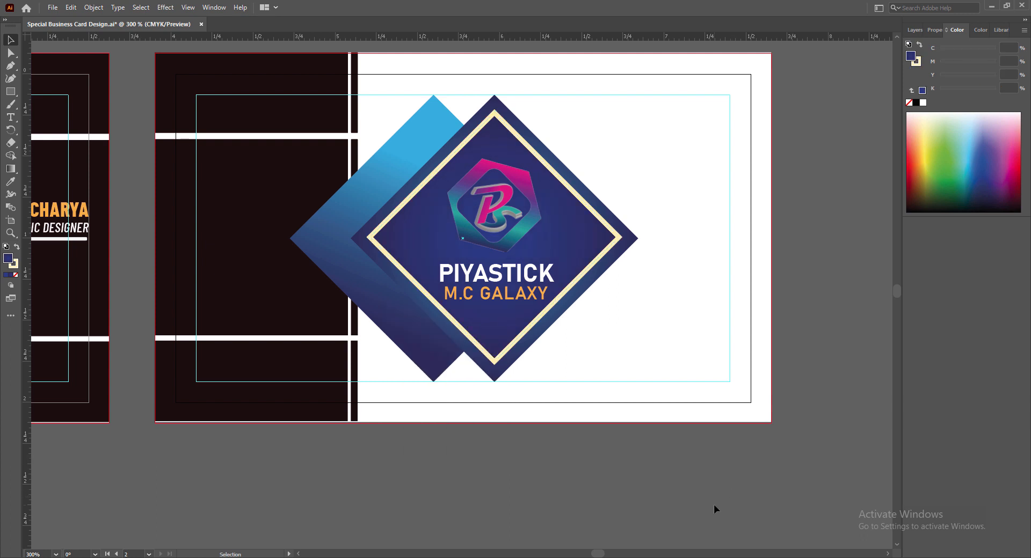
key("ctrl+s")
Nudge all the diamond artwork, logo and text into alignment, then save.
left_click(389, 310)
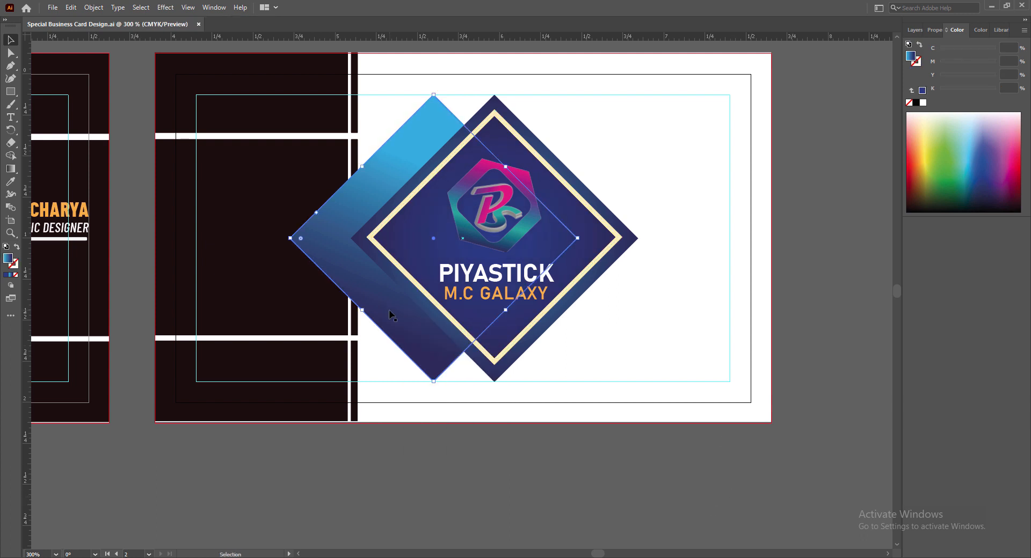
key("ctrl+a")
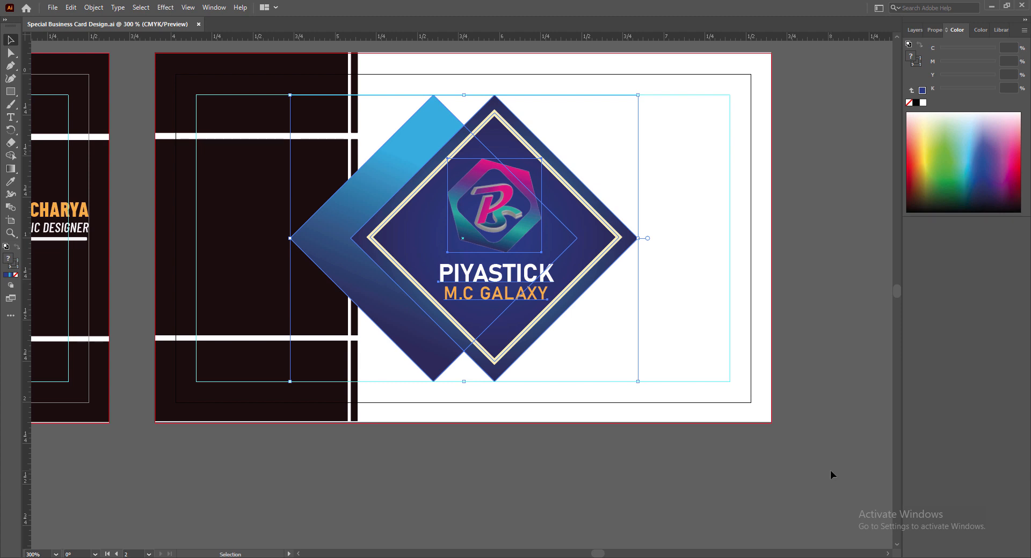
key("Right")
key("Right")
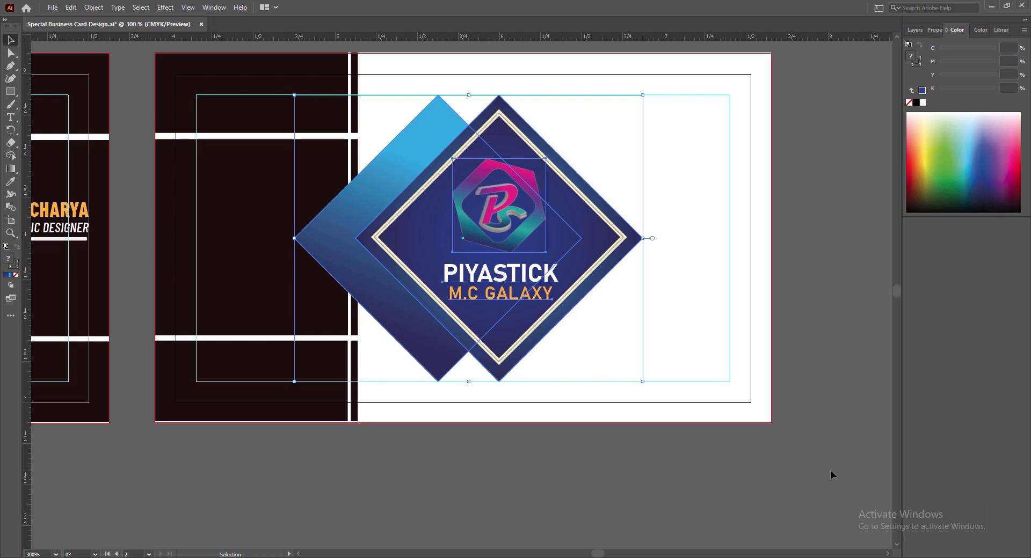
key("Left")
left_click(650, 487)
key("ctrl+s")
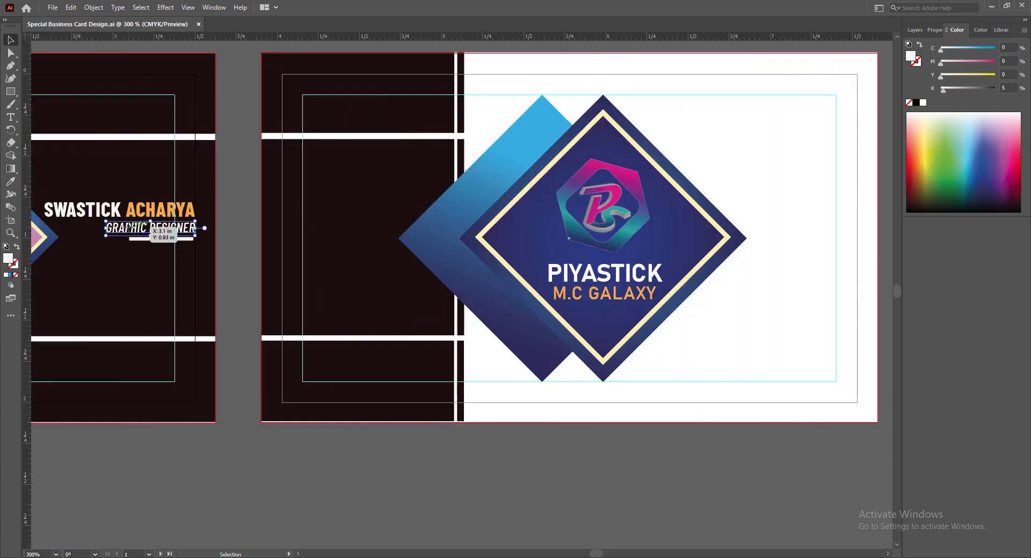
Copy the GRAPHIC DESIGNER text onto the back card and make it dark.
left_click_drag(129, 228, 793, 359, "alt")
double_click(720, 358)
left_click(936, 32)
left_click(906, 148)
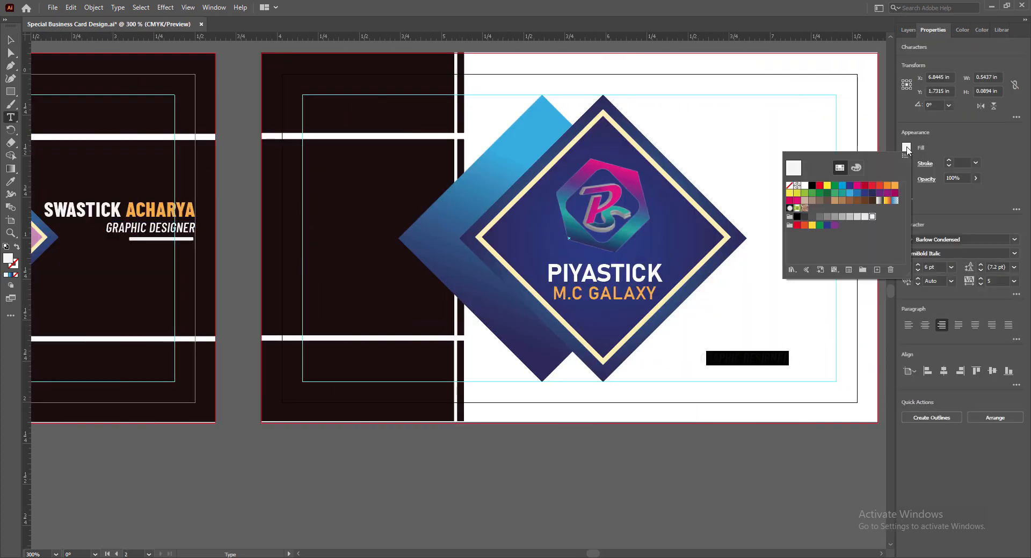
left_click(11, 182)
left_click(11, 182)
left_click(349, 236)
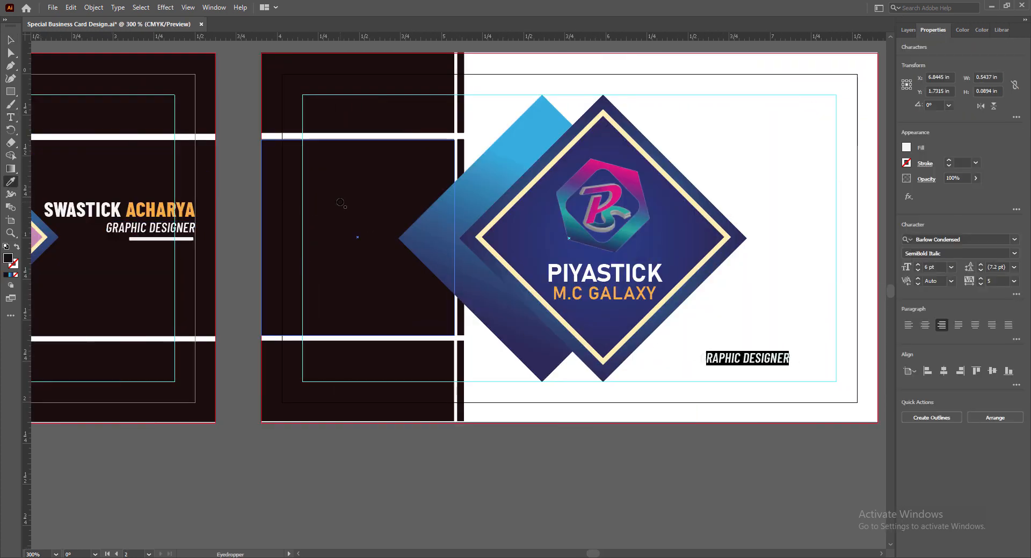
left_click(9, 43)
double_click(709, 359)
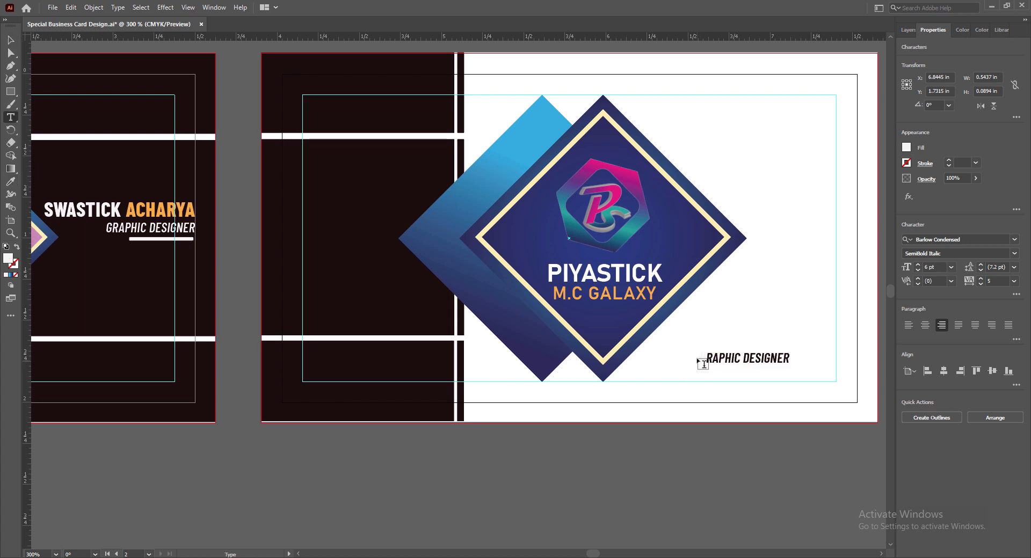
left_click_drag(789, 358, 699, 358)
left_click(11, 182)
left_click(356, 236)
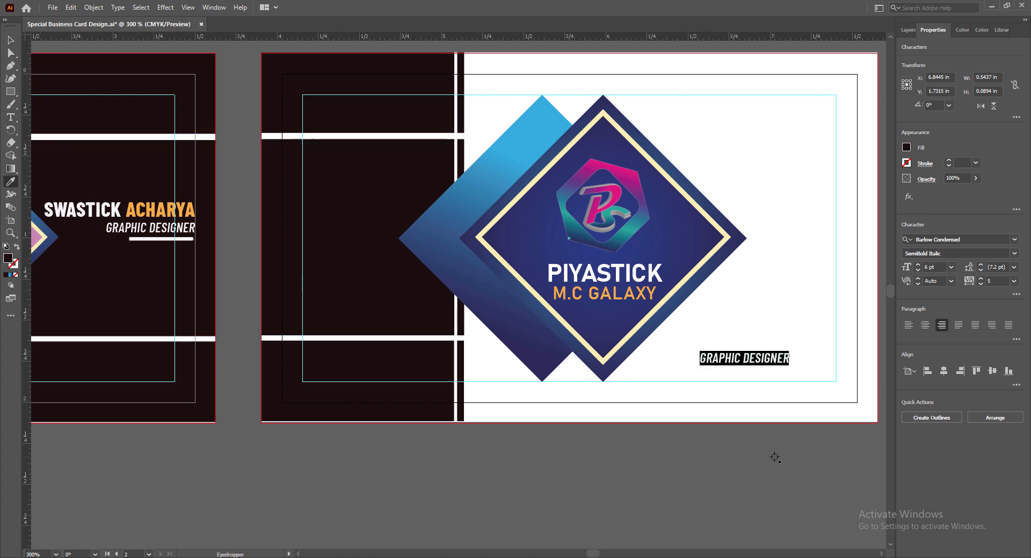
type("WWW.COMPANYWEBSITE.COM")
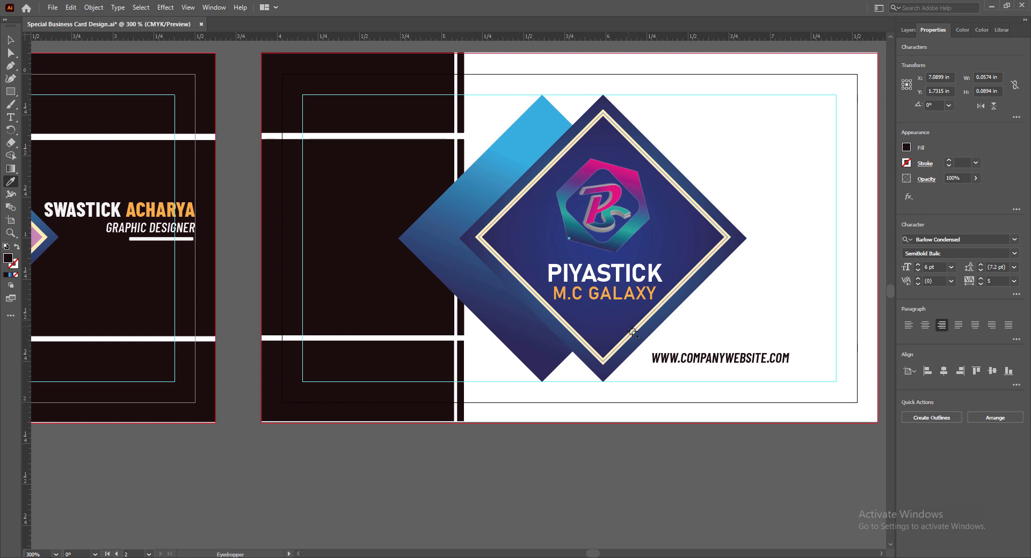
key("Escape")
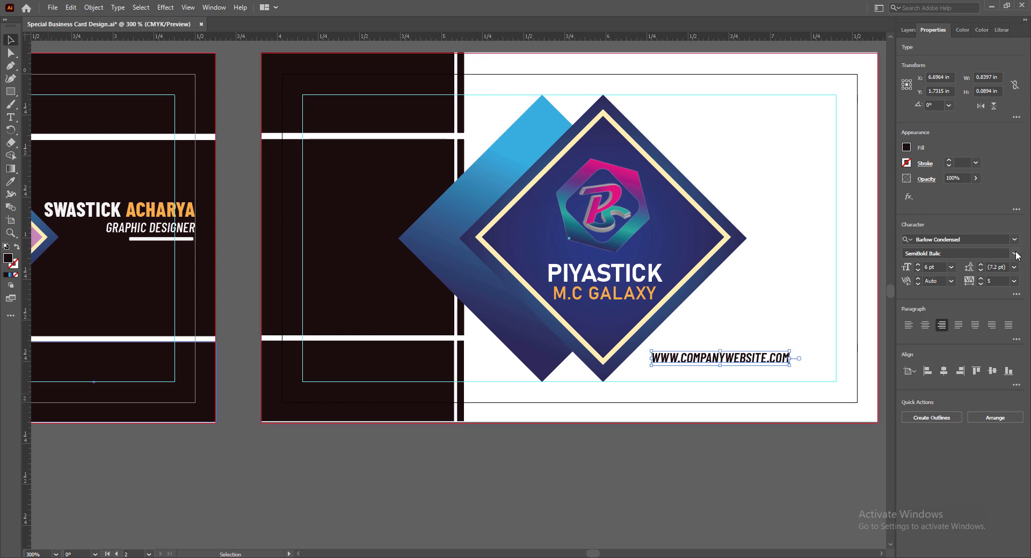
Style the website line Medium Italic, tracking 25, 7 pt, nudged into the lower-right corner.
left_click(1014, 254)
left_click(932, 371)
left_click(1014, 280)
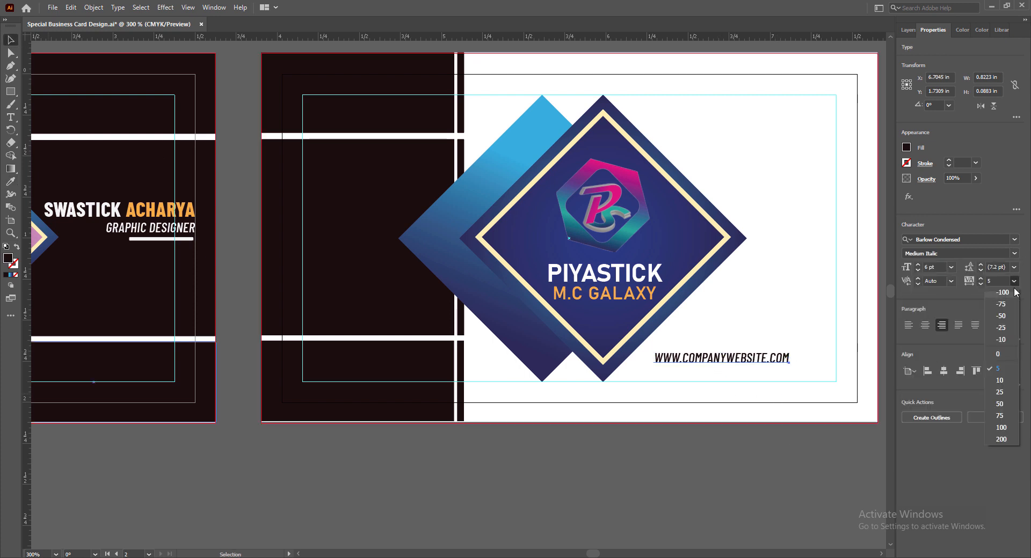
left_click(1000, 392)
left_click(951, 267)
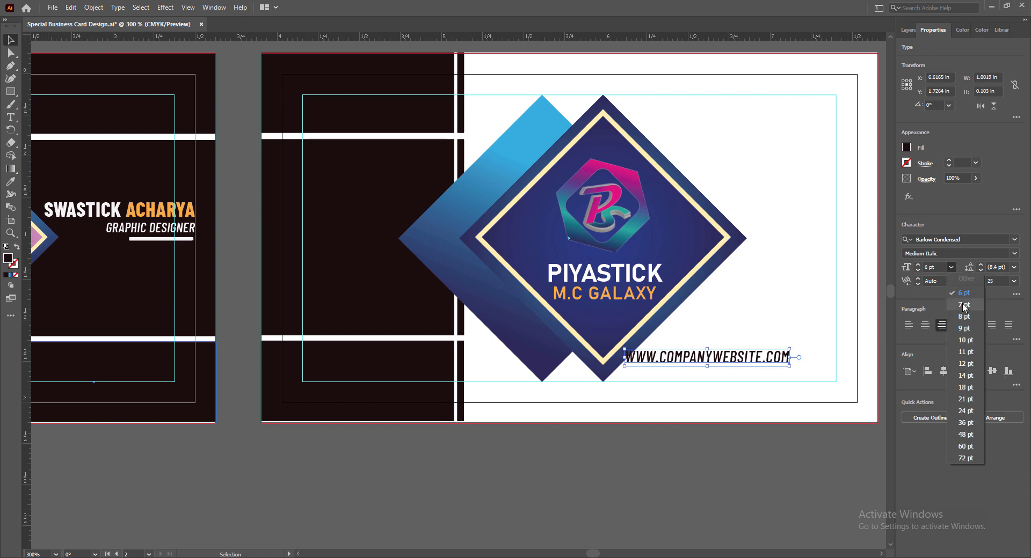
left_click(964, 304)
key("Down")
key("Down")
key("Down")
key("Down")
key("Down")
key("Down")
key("Down")
key("Down")
key("Right")
key("Right")
key("Right")
key("Right")
key("Right")
key("Right")
key("Right")
key("Right")
key("Right")
key("Right")
key("Right")
key("Right")
key("Right")
key("Right")
key("Right")
key("Right")
key("Right")
key("Right")
key("Right")
key("Right")
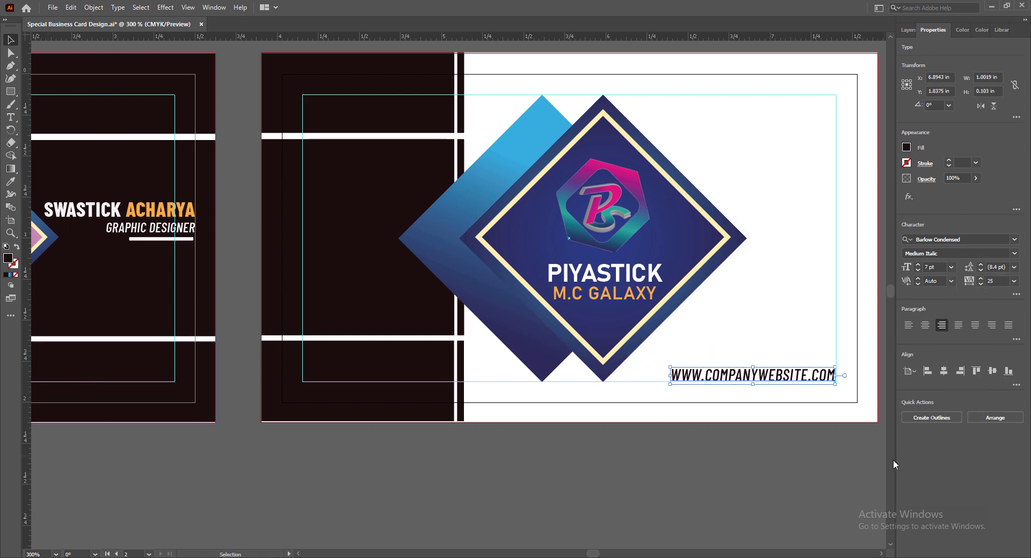
key("ctrl+shift+a")
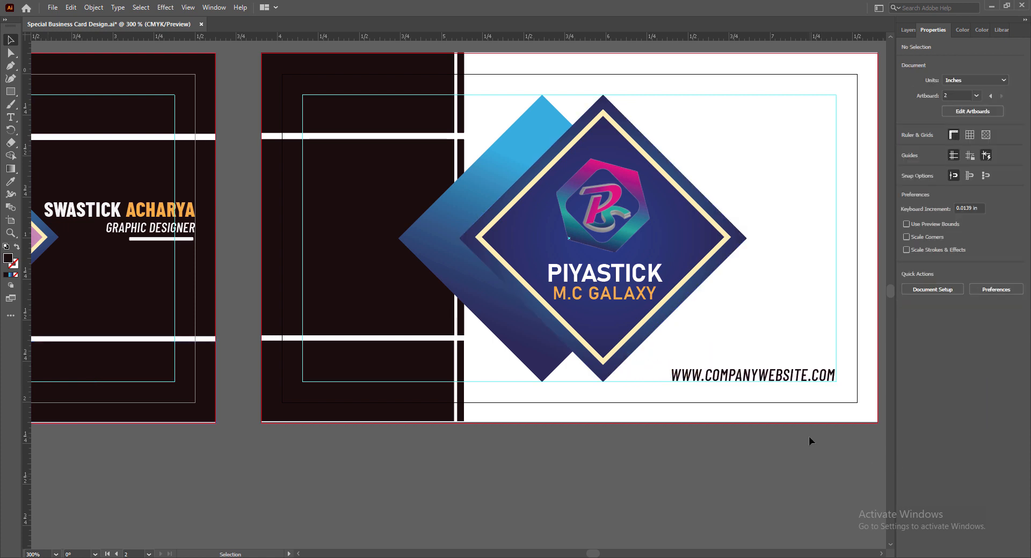
scroll(652, 469, "up", 1)
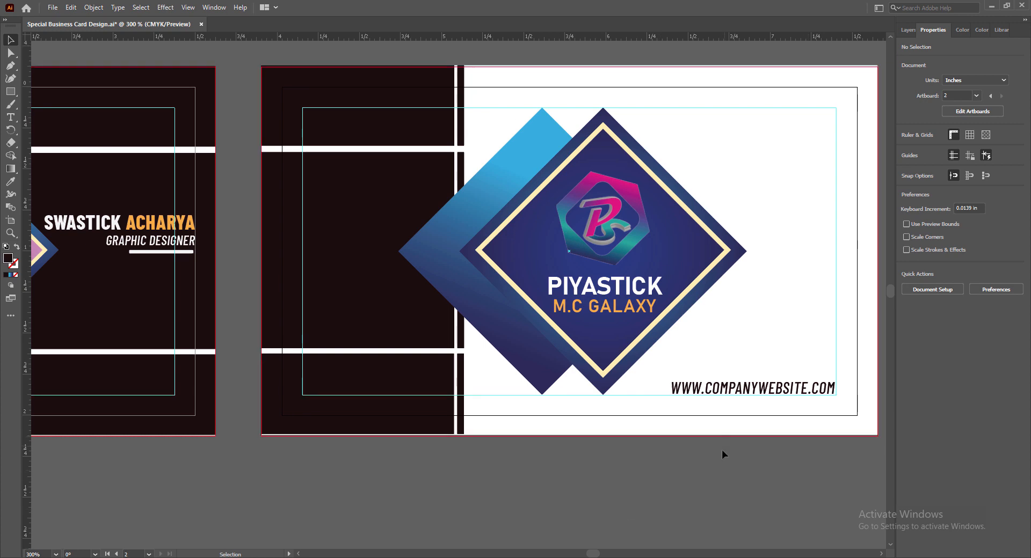
Save Special Business Card Design.ai and zoom out to view both card artboards.
key("ctrl+s")
scroll(739, 491, "down", 1)
scroll(607, 515, "down", 4)
left_click_drag(592, 554, 591, 556)
left_click(299, 555)
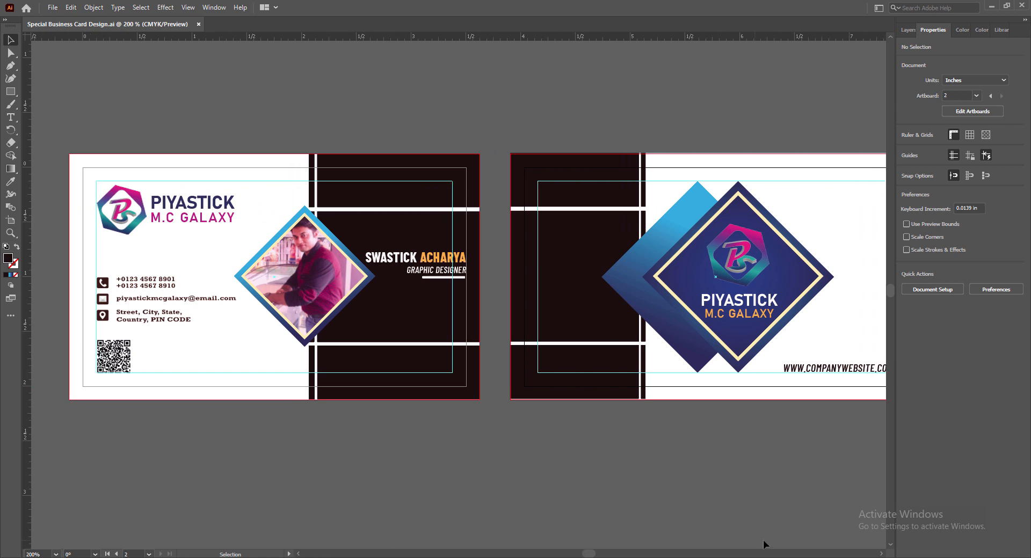
left_click(880, 555)
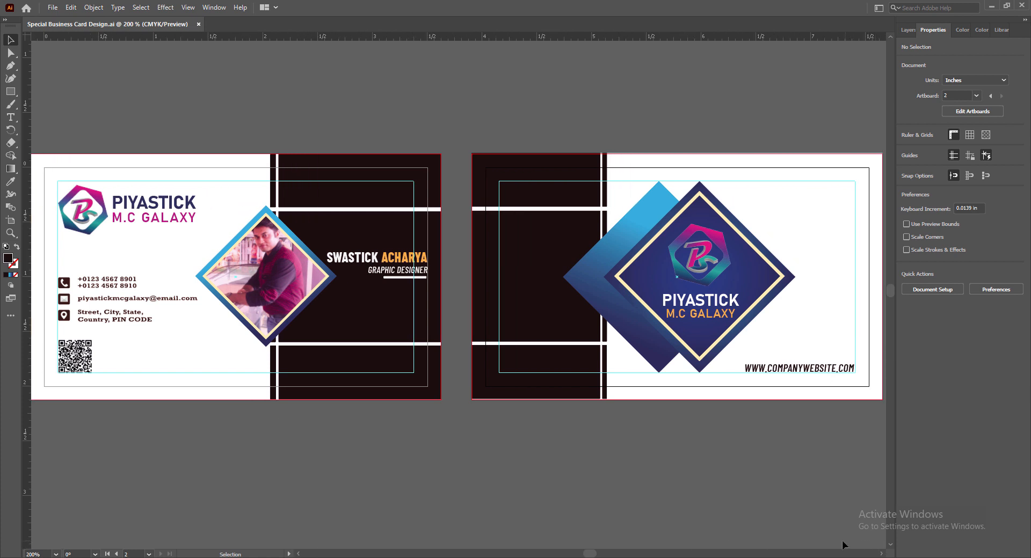